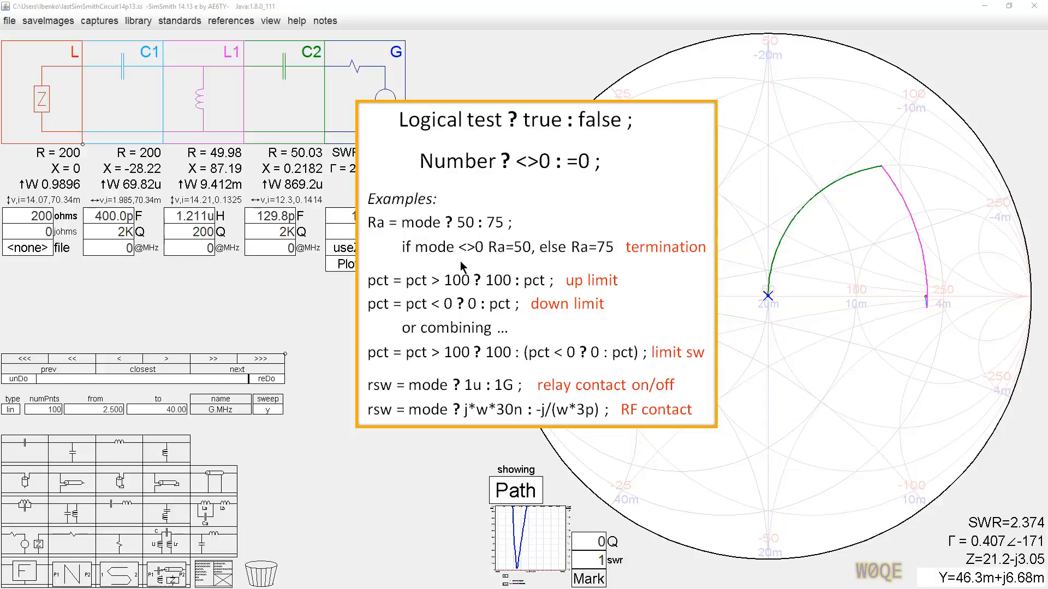
# Insert an N block between the load and C1 and open its code for editing.
pyautogui.moveTo(617, 160); pyautogui.dragTo(841, 121)
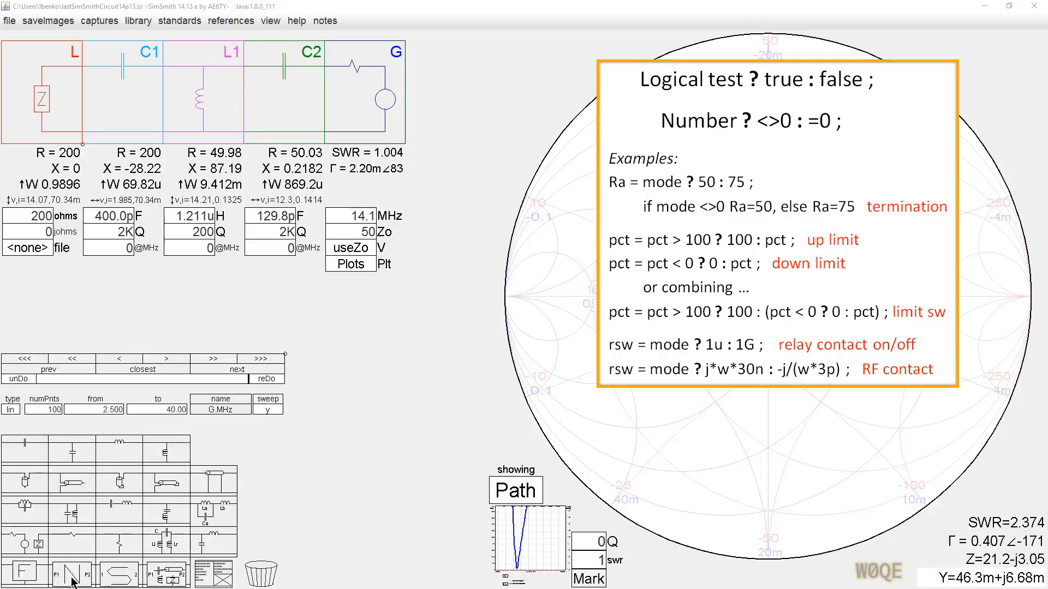
pyautogui.moveTo(73, 583); pyautogui.dragTo(130, 77)
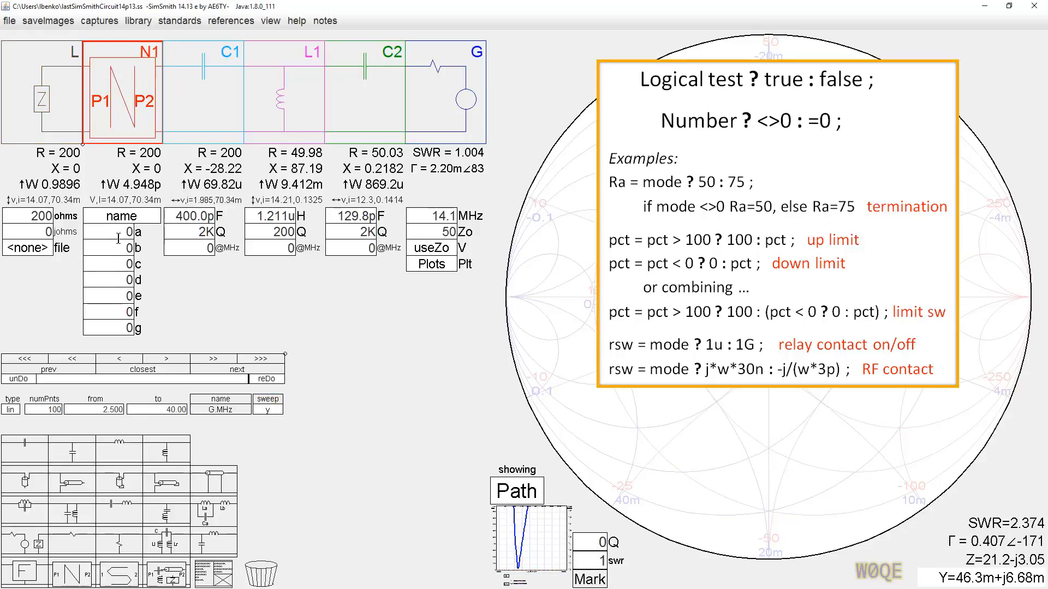
pyautogui.click(120, 216)
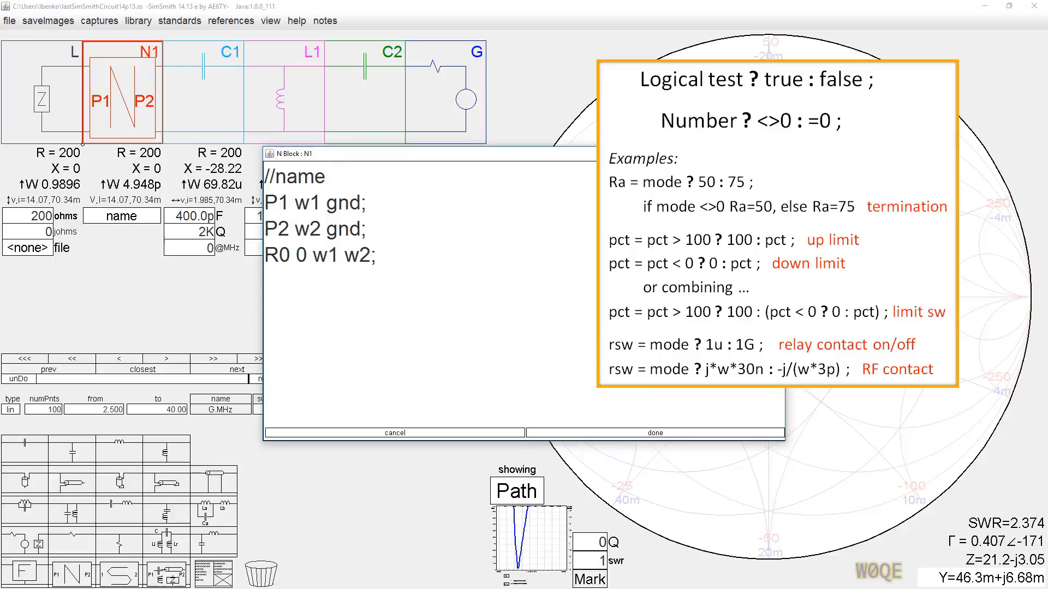
# Declare a dial parameter on a new line below the name comment in the N1 code.
pyautogui.press('Return')
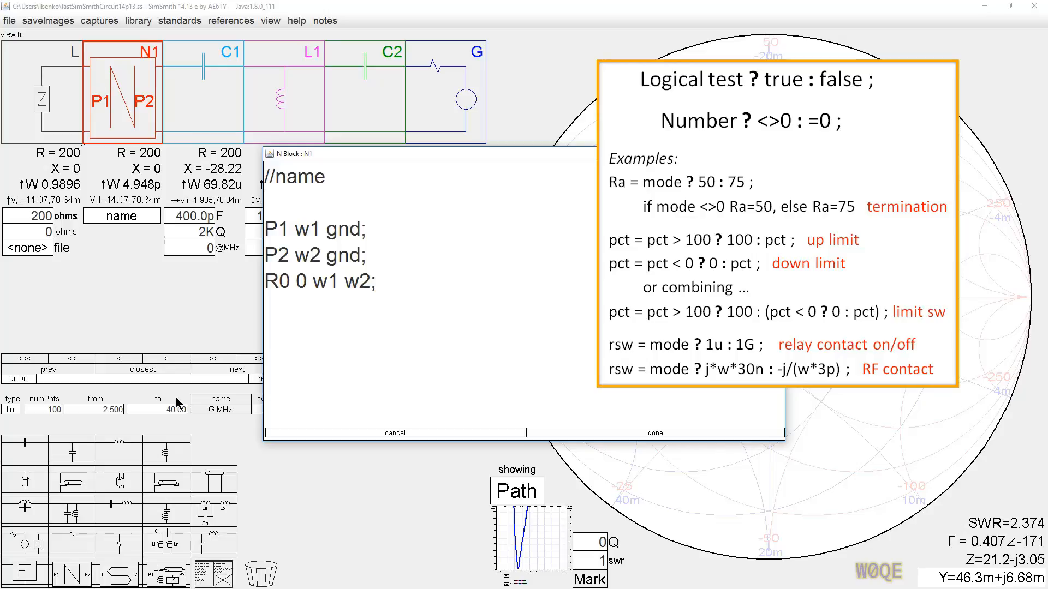
pyautogui.write('di')
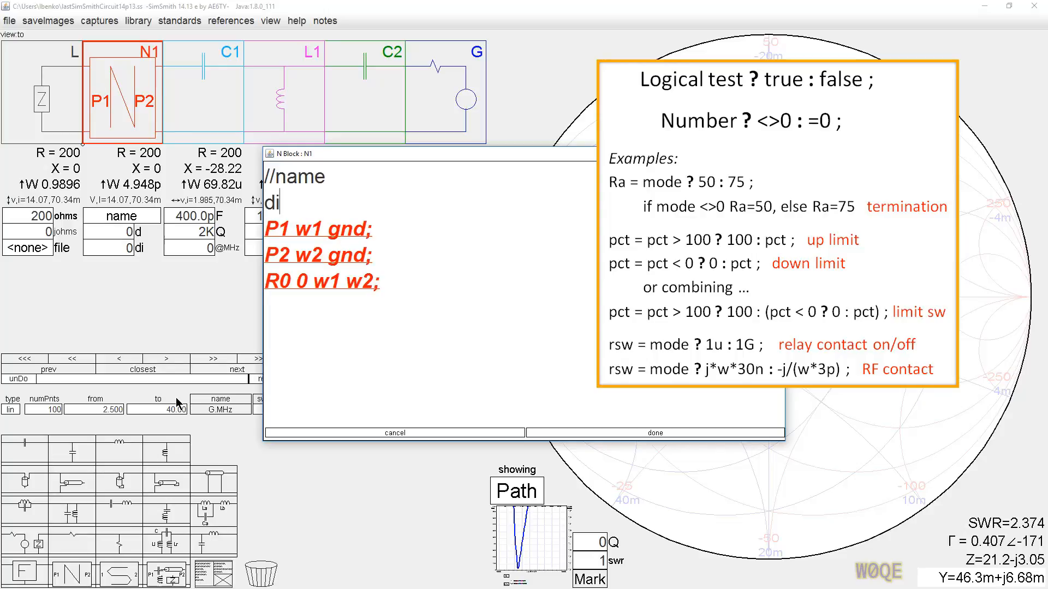
pyautogui.write('al')
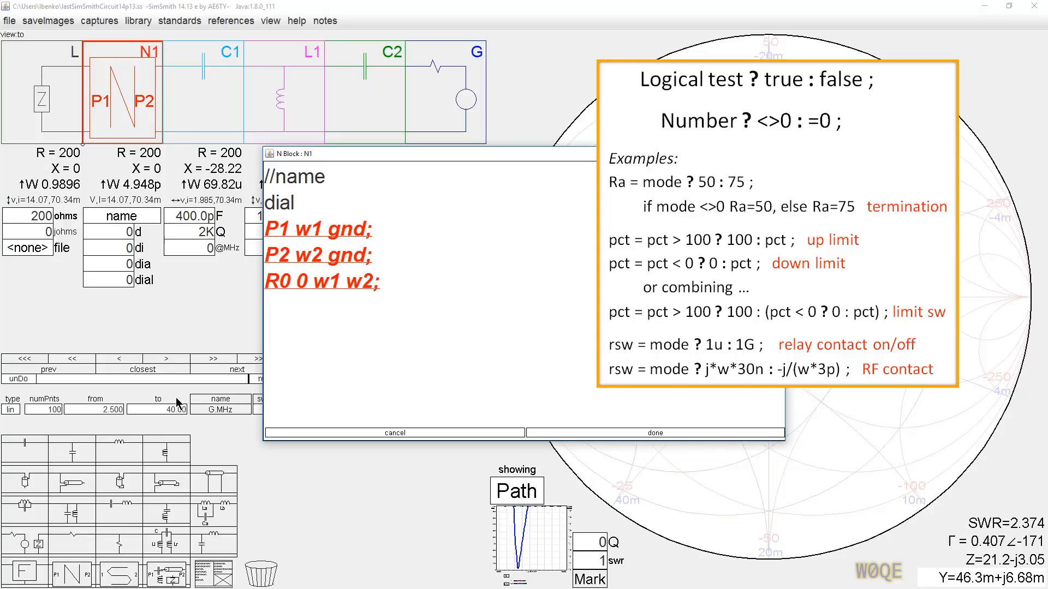
pyautogui.write(';')
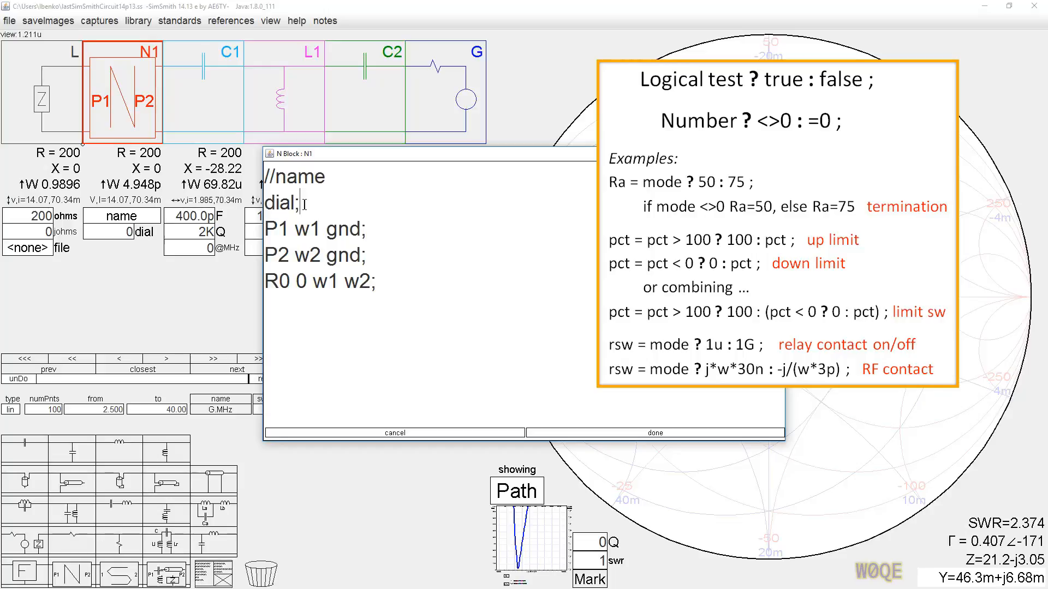
# Add the parameters Dmax=20 and Dmin=5 ahead of dial on the same declaration line.
pyautogui.click(268, 203)
pyautogui.write('Dia')
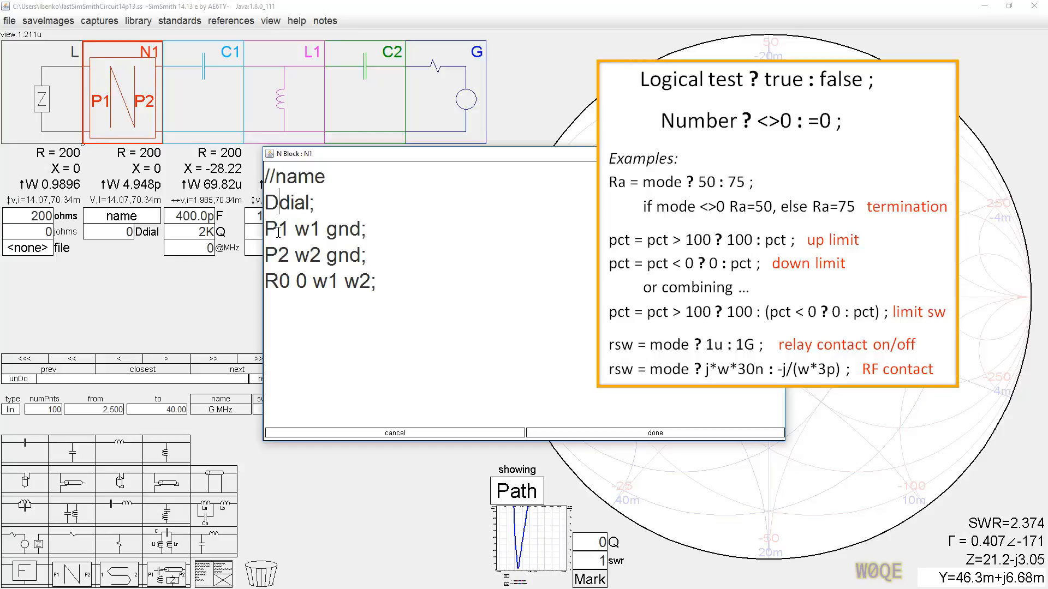
pyautogui.press('BackSpace')
pyautogui.press('BackSpace')
pyautogui.write('max')
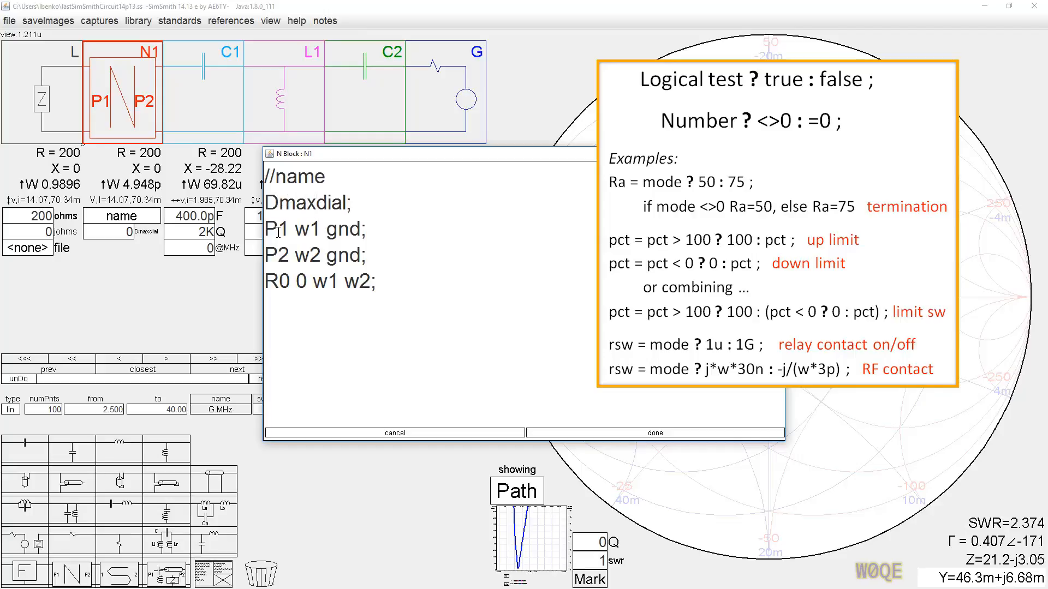
pyautogui.write('=20')
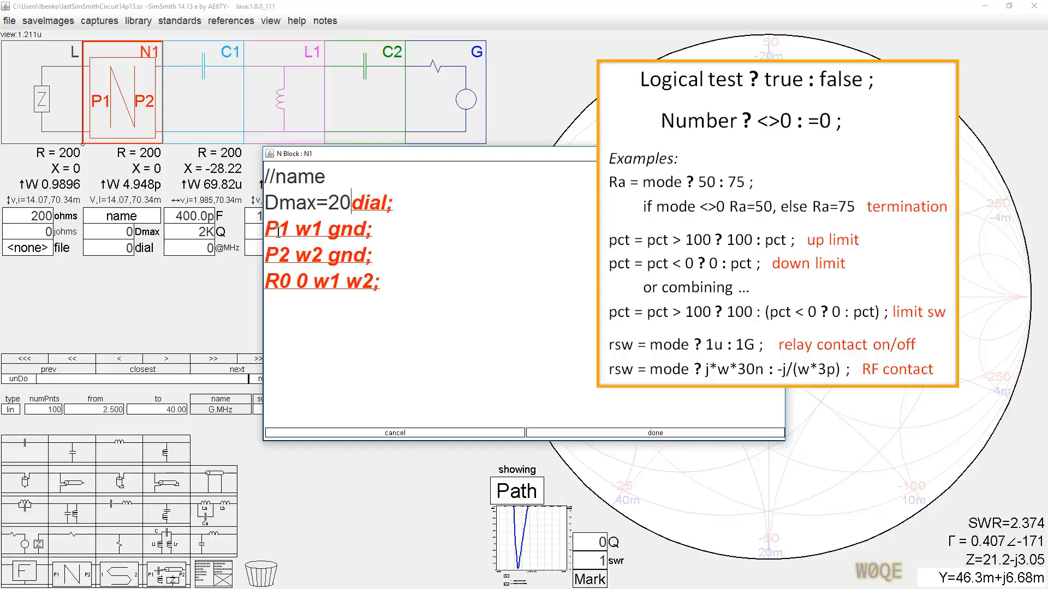
pyautogui.write('; D')
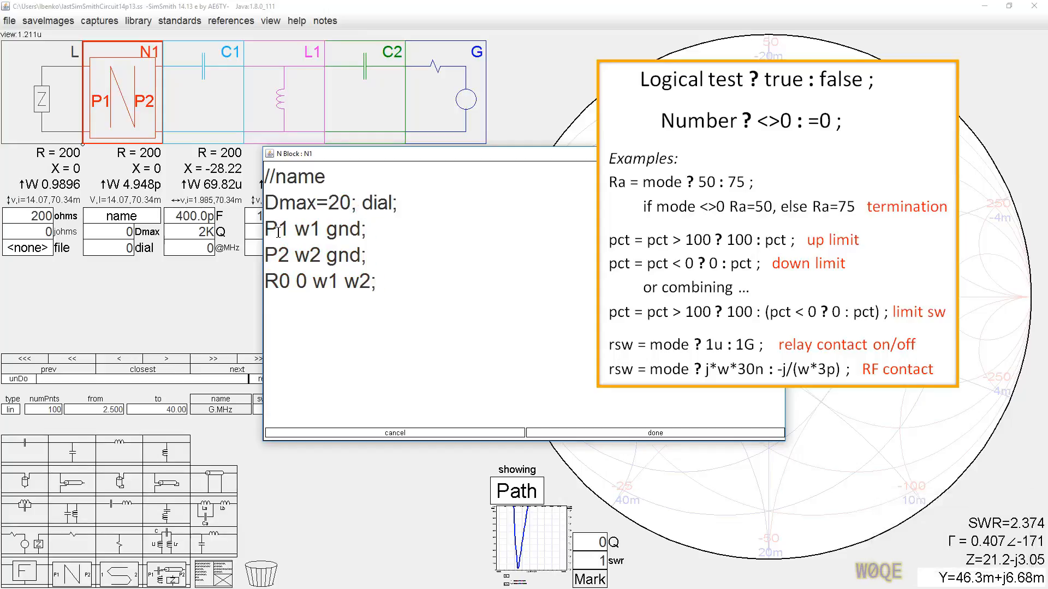
pyautogui.write('min')
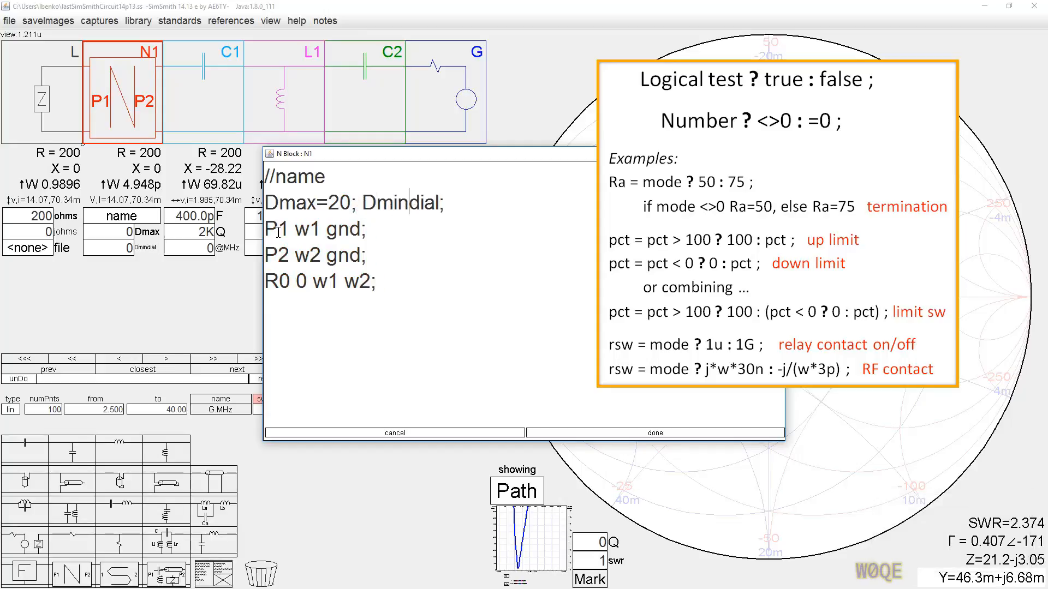
pyautogui.write('=')
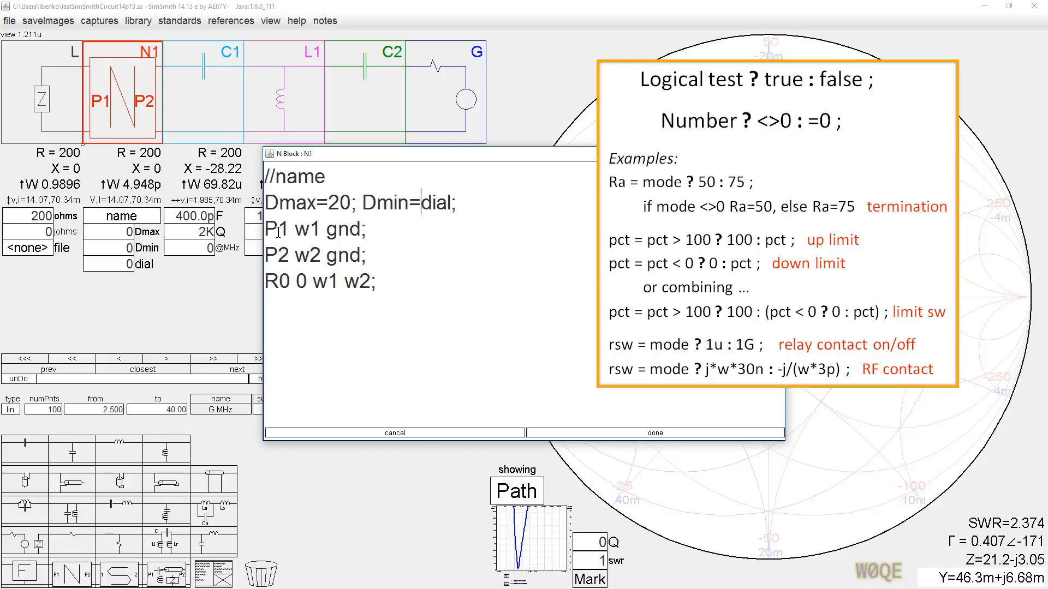
pyautogui.write('5')
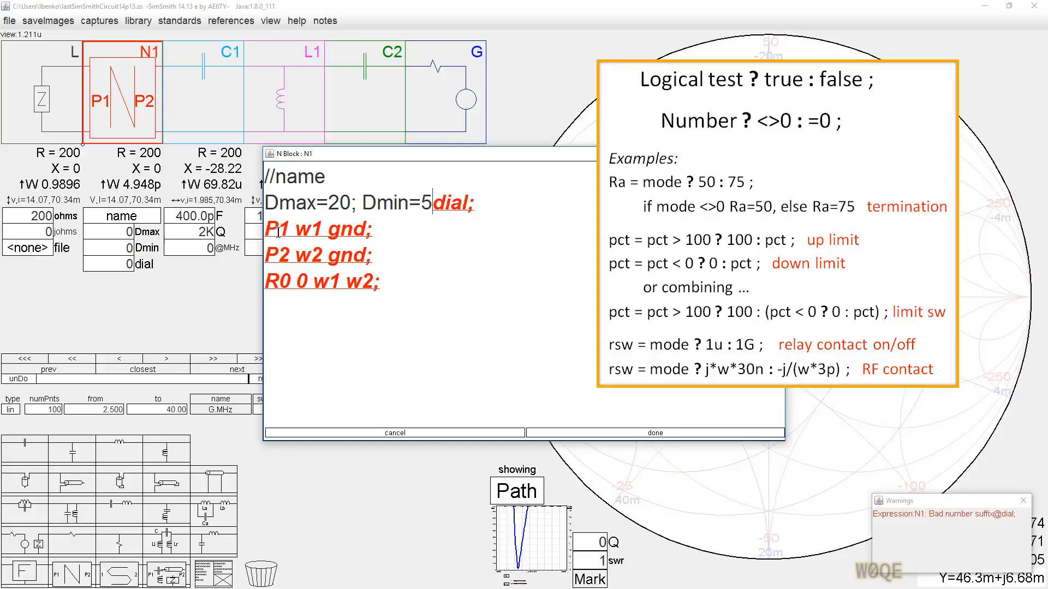
pyautogui.write(';')
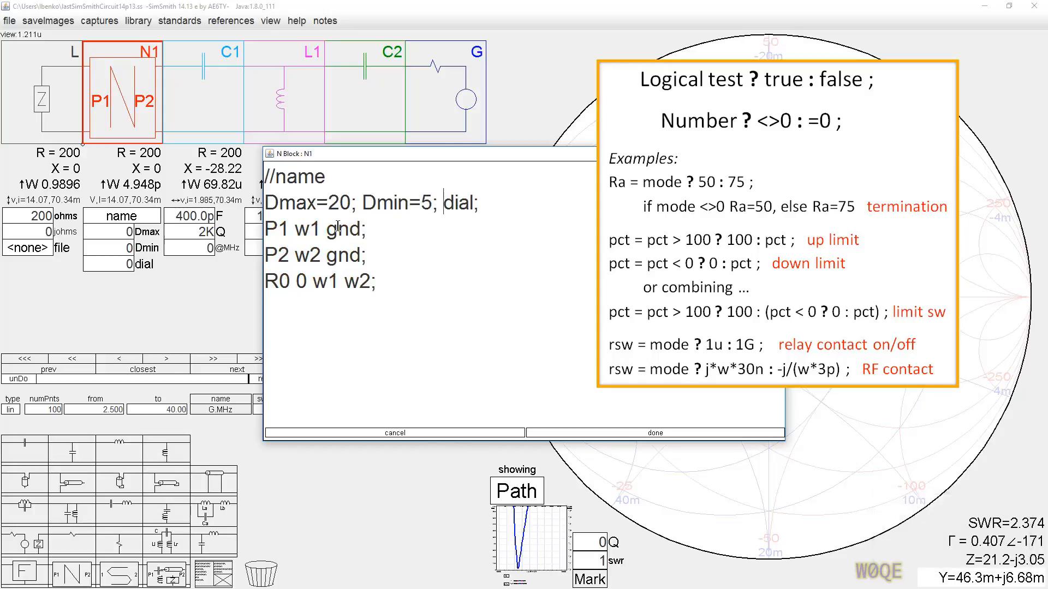
# Add the upper-limit line "dial = dial>Dmax ? Dmax : dial;" below the declarations and accept the N1 code.
pyautogui.click(478, 205)
pyautogui.press('Return')
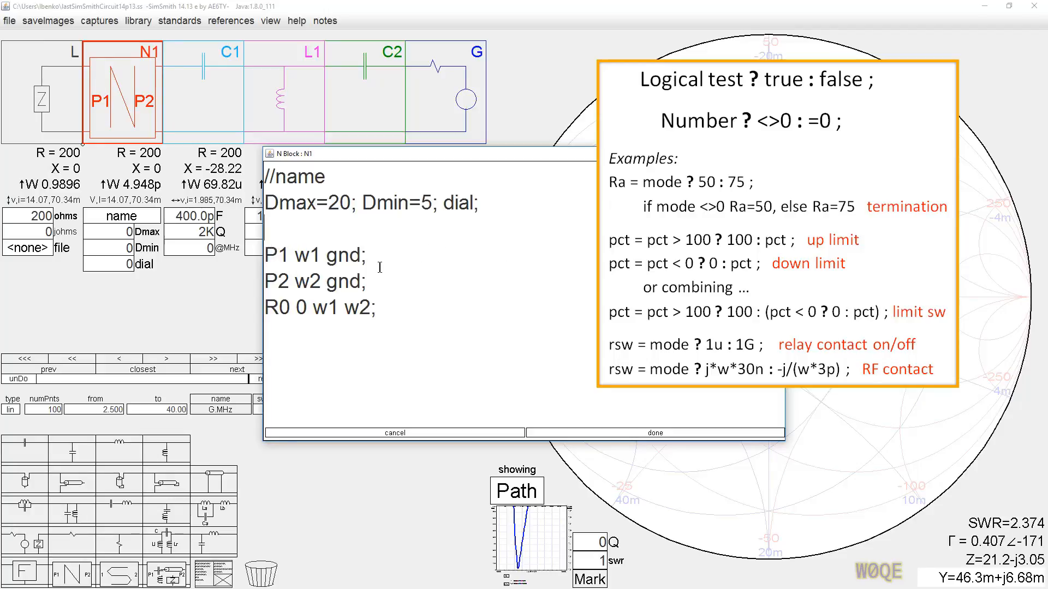
pyautogui.write('dial')
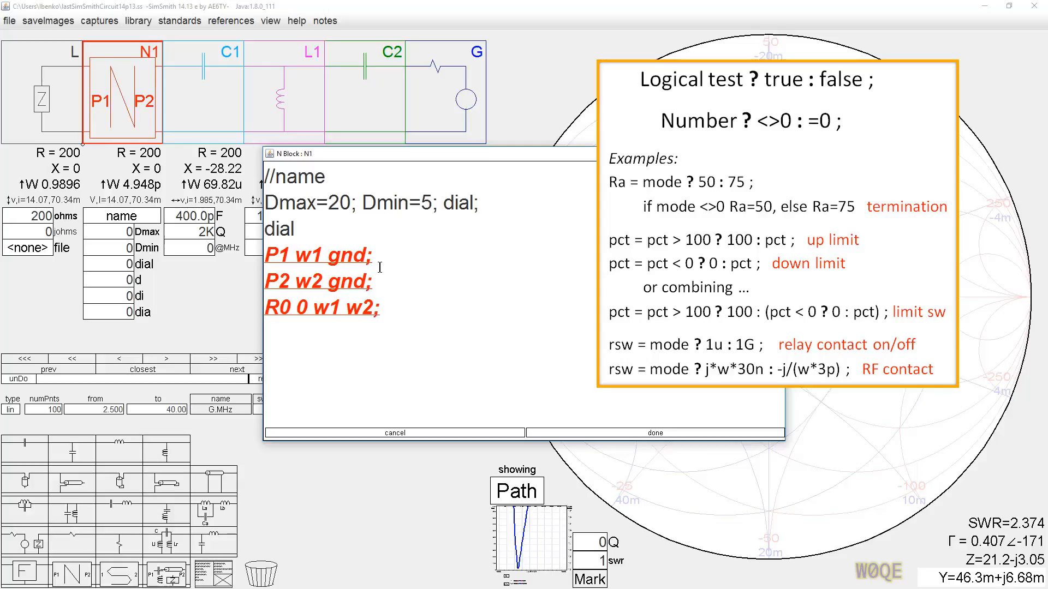
pyautogui.write(' = ')
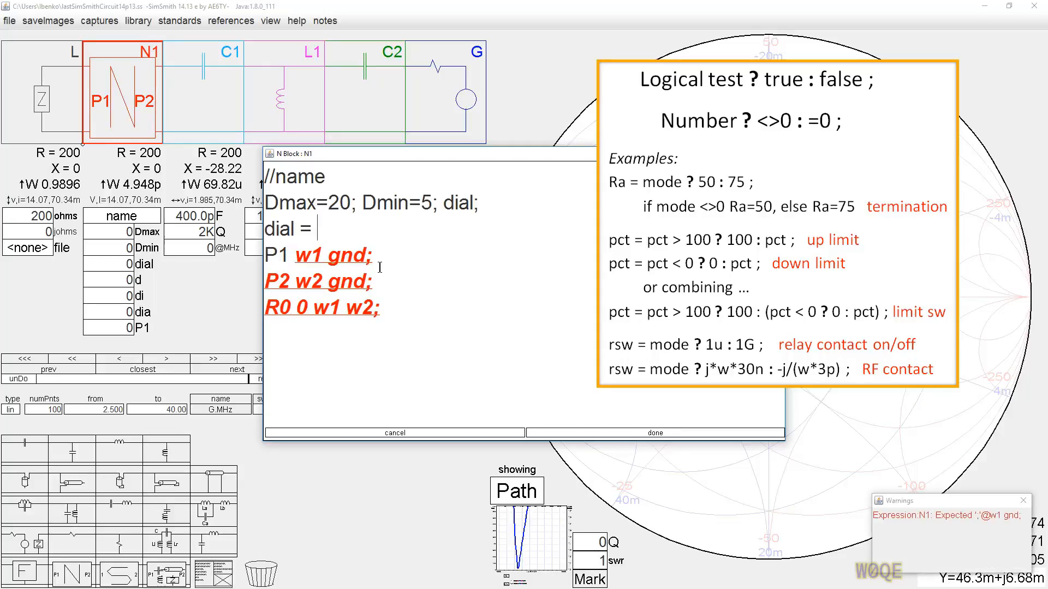
pyautogui.write('d')
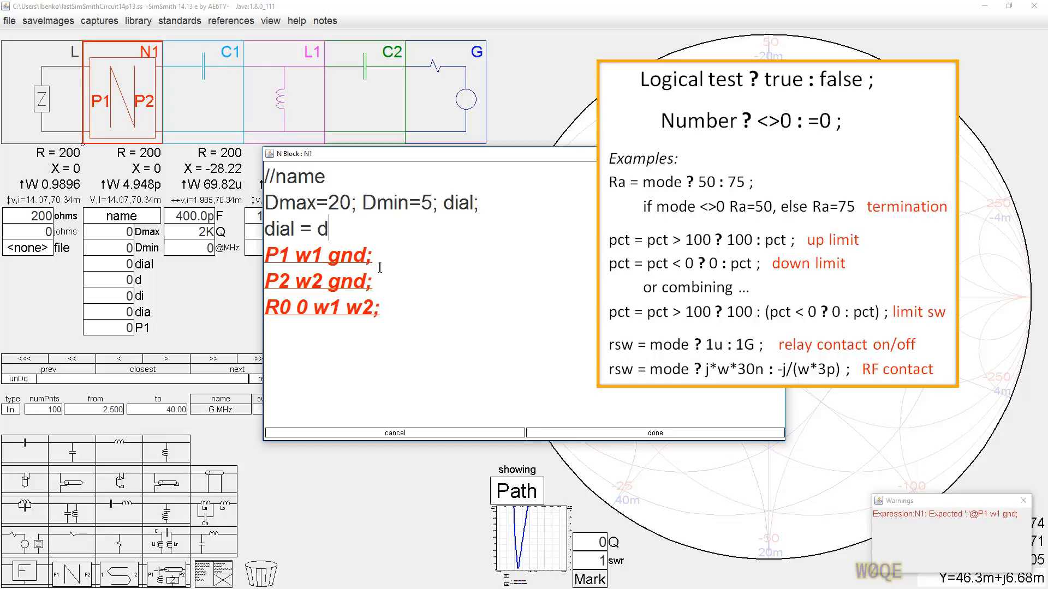
pyautogui.write('ial>')
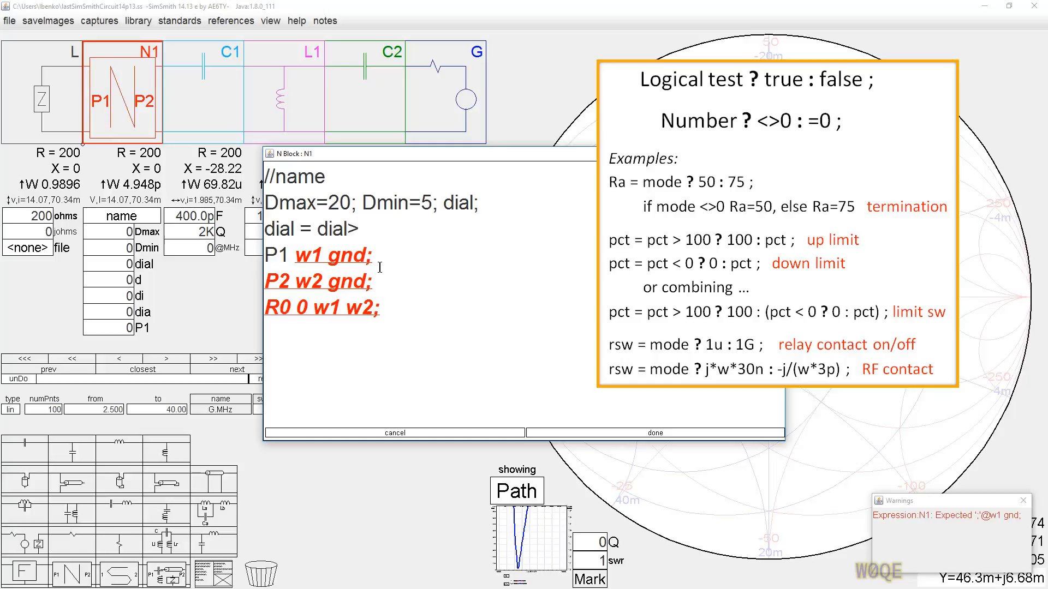
pyautogui.write('Dmax')
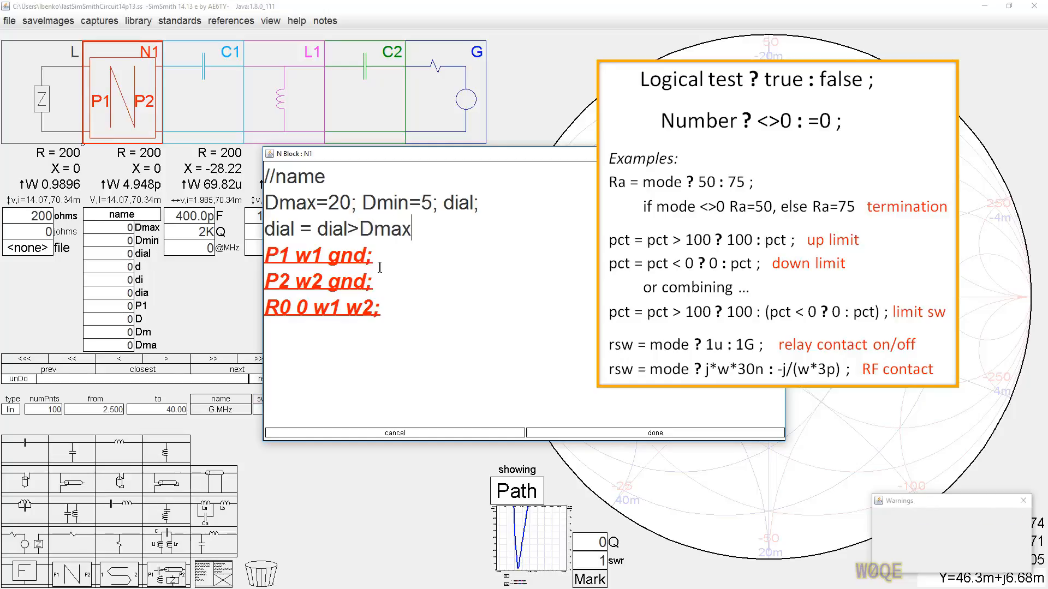
pyautogui.write(' ?')
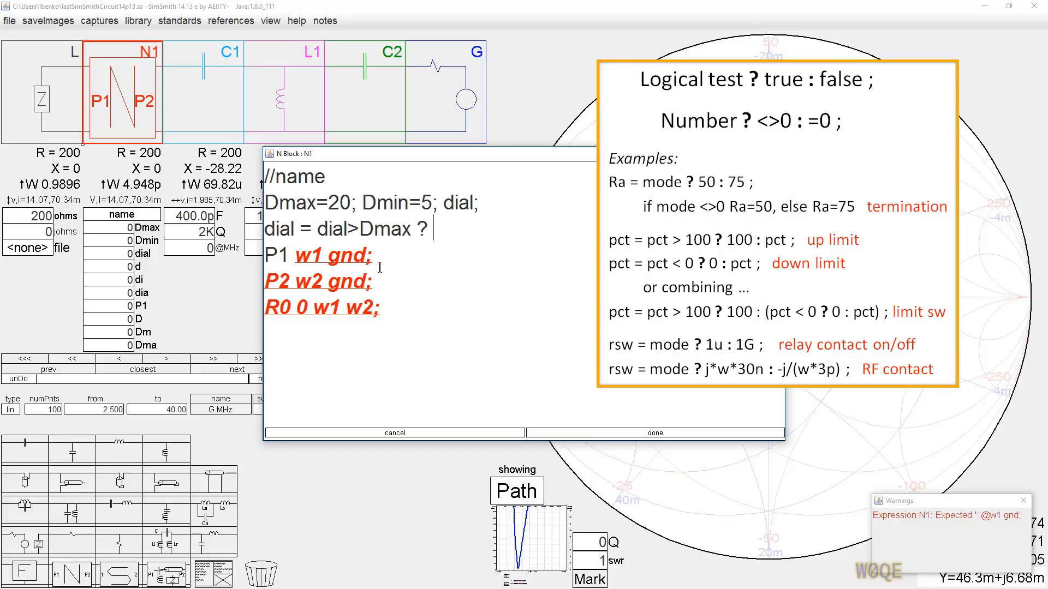
pyautogui.write(' Dm')
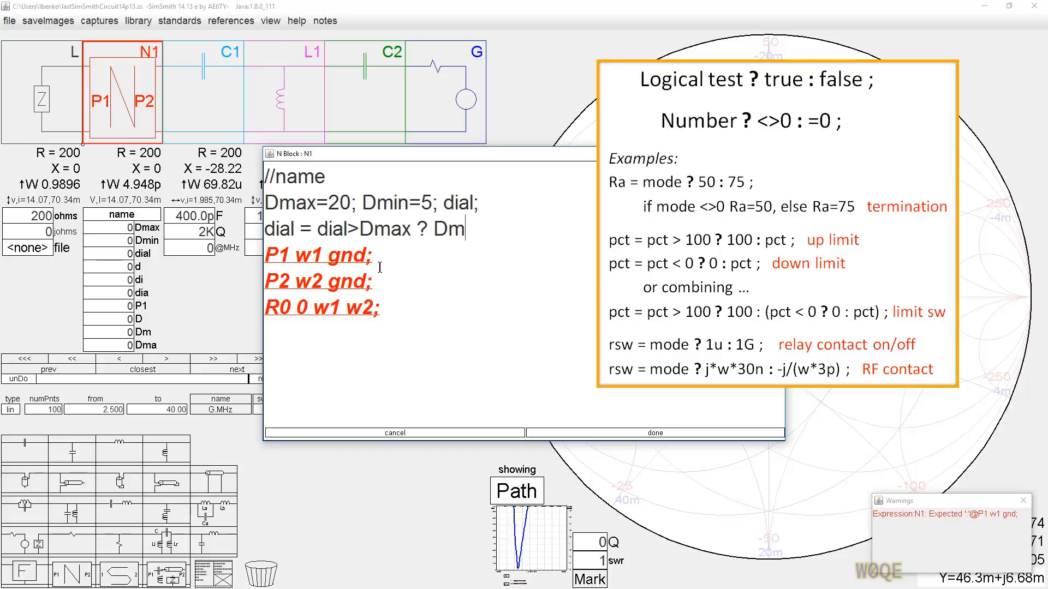
pyautogui.write('ax :')
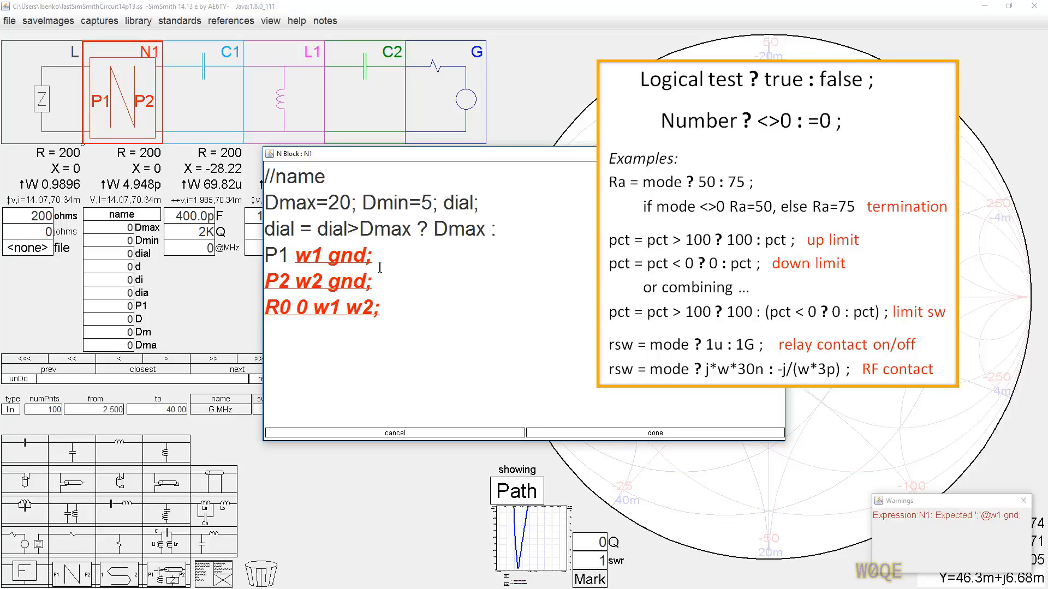
pyautogui.write(' dial;')
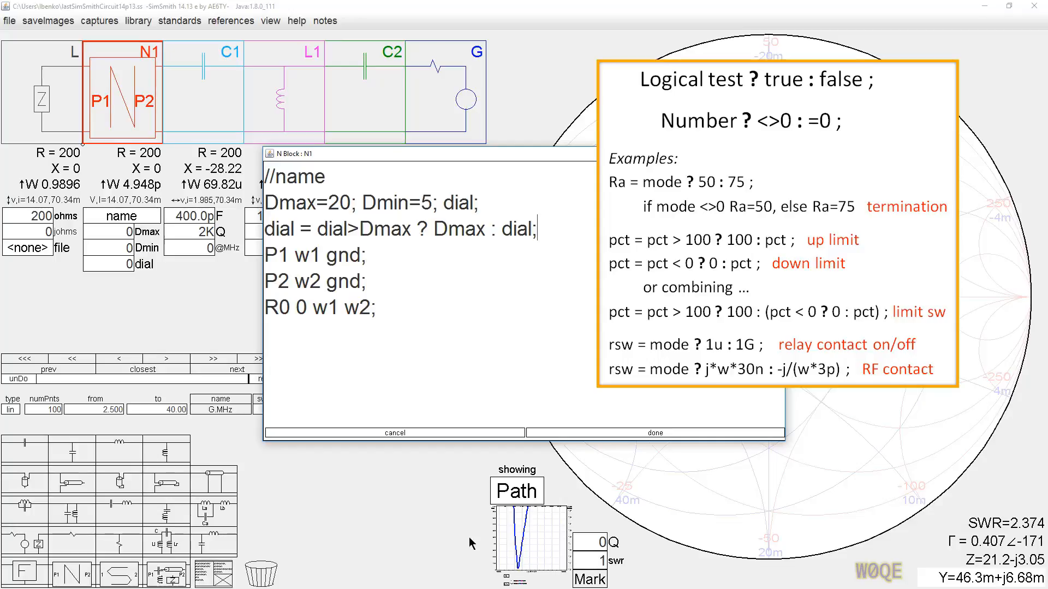
pyautogui.click(592, 434)
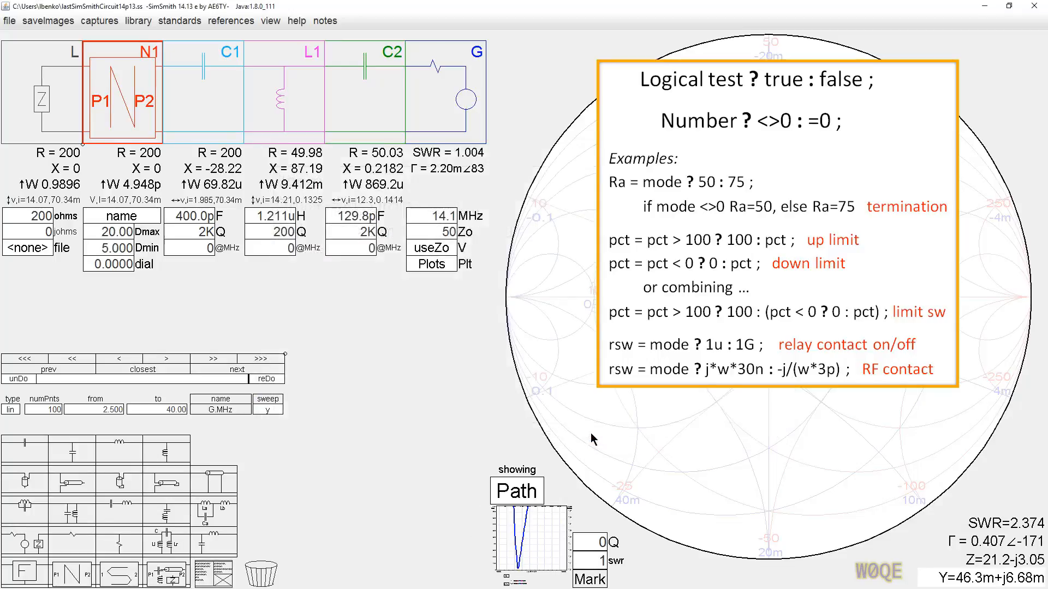
# Open and accept the dial's parameter format, and run its value up to test the Dmax limit and back down to 10.
pyautogui.rightClick(113, 265)
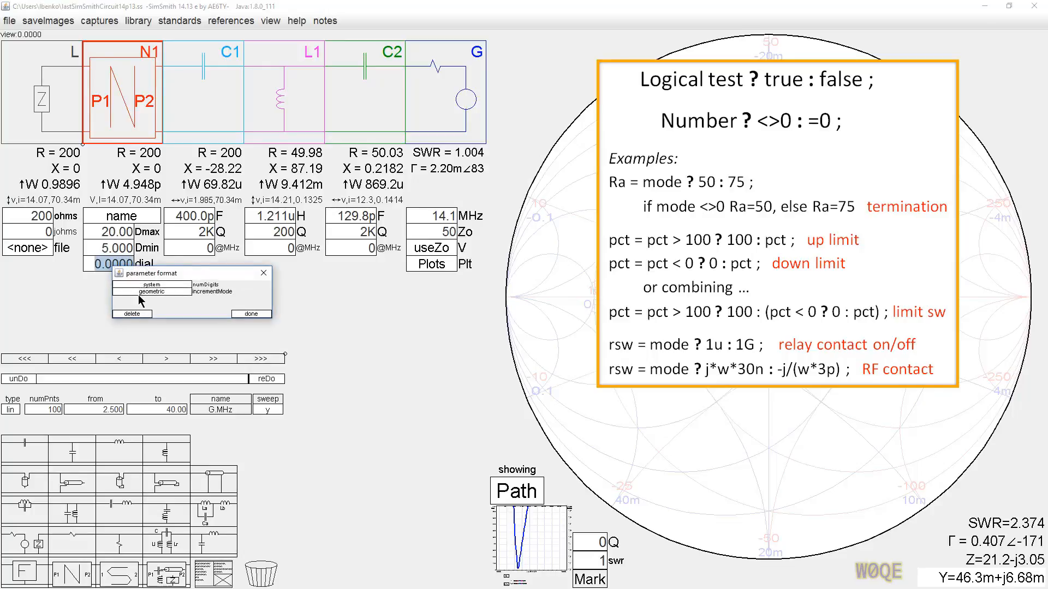
pyautogui.click(252, 314)
pyautogui.scroll(12, 129, 264)
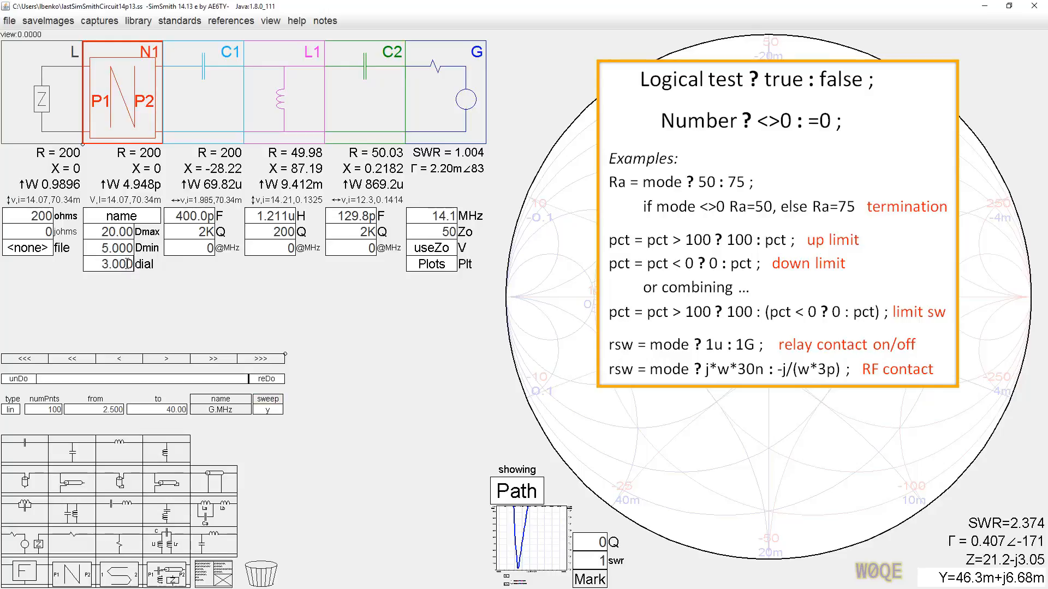
pyautogui.scroll(5, 129, 264)
pyautogui.scroll(1, 126, 264)
pyautogui.scroll(1, 127, 265)
pyautogui.scroll(-10, 121, 266)
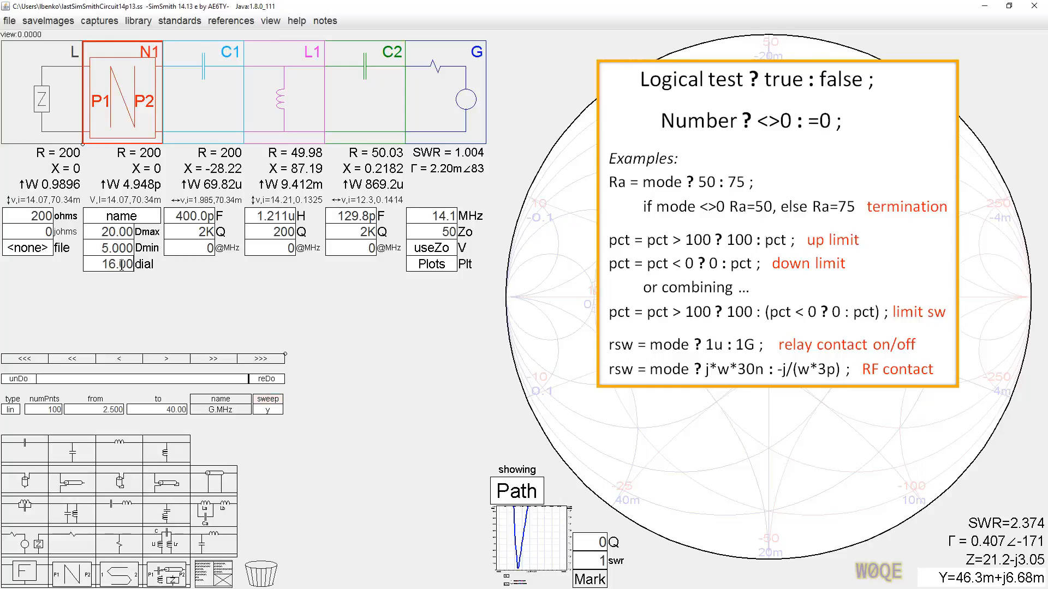
# Duplicate the Dmax limit line directly below itself in the N1 code.
pyautogui.click(121, 216)
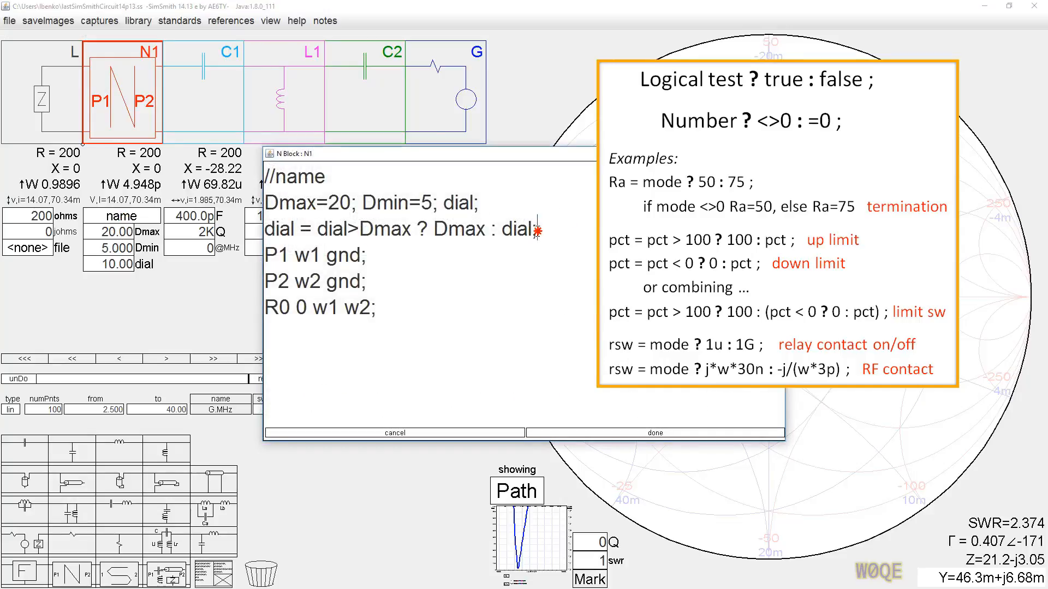
pyautogui.moveTo(538, 230); pyautogui.dragTo(267, 229)
pyautogui.hotkey('ctrl', 'c')
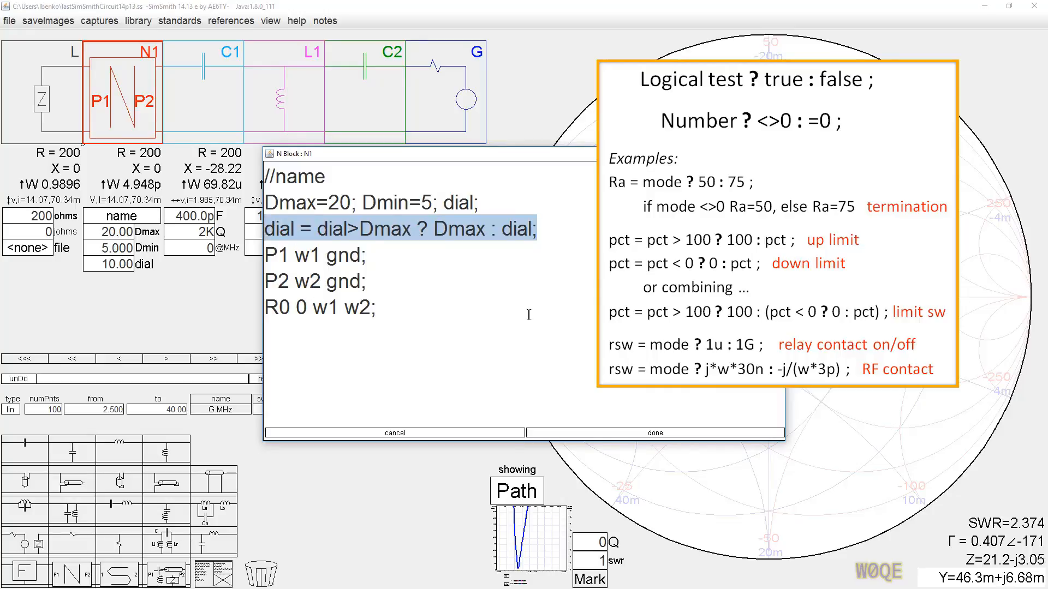
pyautogui.click(550, 238)
pyautogui.press('Return')
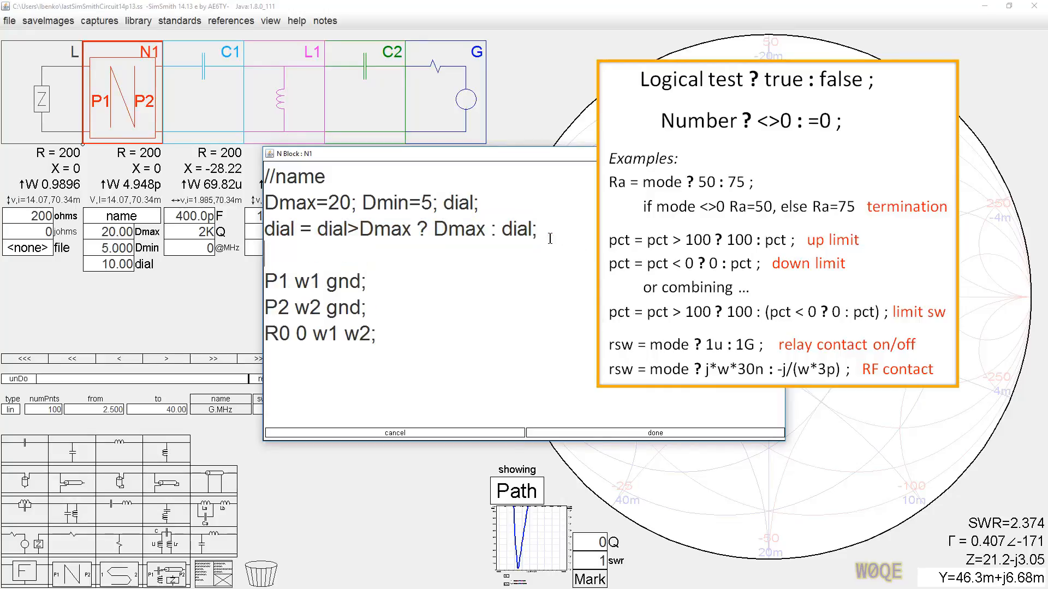
pyautogui.hotkey('ctrl', 'v')
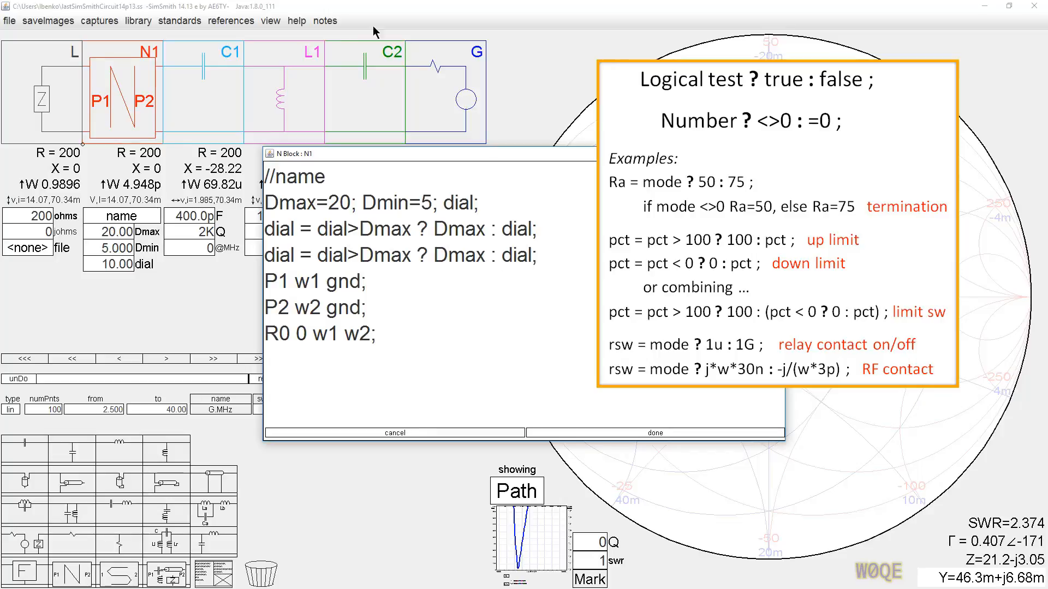
# Change the test in the duplicated limit line of the N1 code to "dial<Dmin".
pyautogui.write('<')
pyautogui.press('Delete')
pyautogui.write('min')
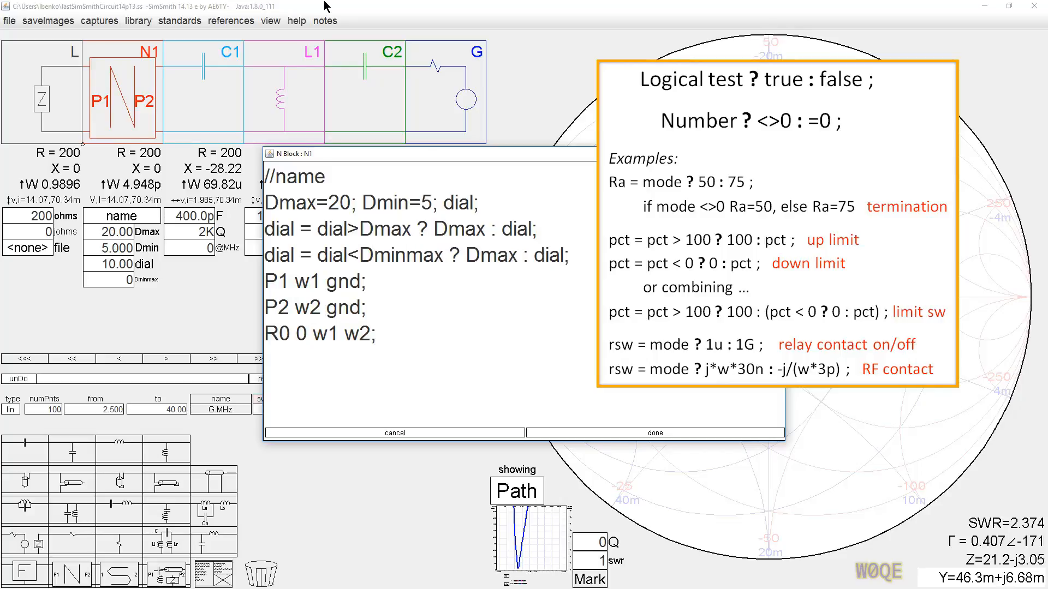
pyautogui.press('Delete')
pyautogui.press('Delete')
pyautogui.press('Delete')
# Make the duplicated line read "dial = dial<Dmin ? Dmin : dial;" and accept the N1 code.
pyautogui.press('Right')
pyautogui.press('Right')
pyautogui.press('Right')
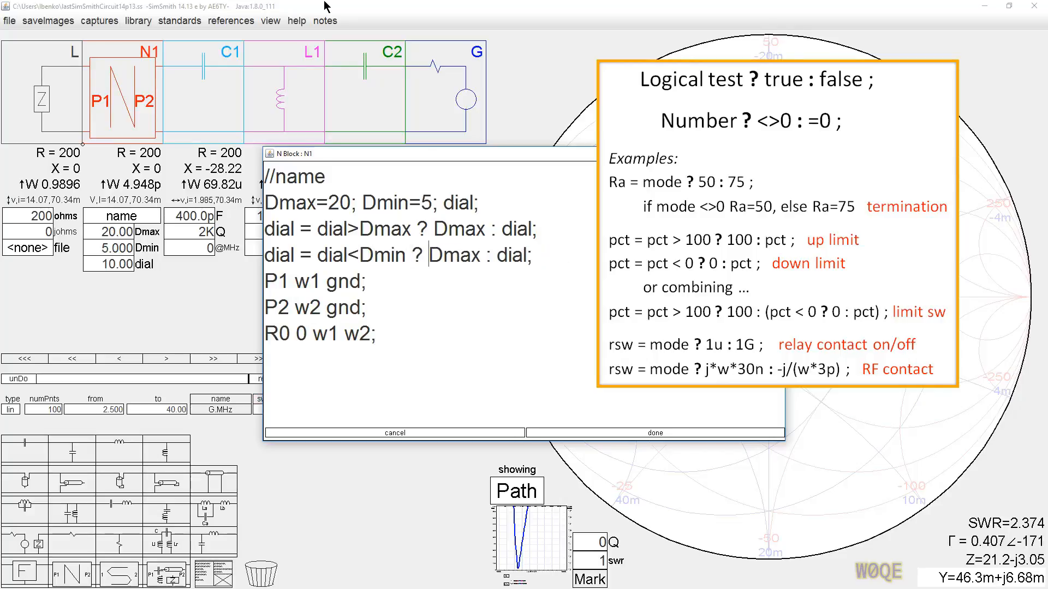
pyautogui.press('Left')
pyautogui.write('in')
pyautogui.press('Delete')
pyautogui.press('Delete')
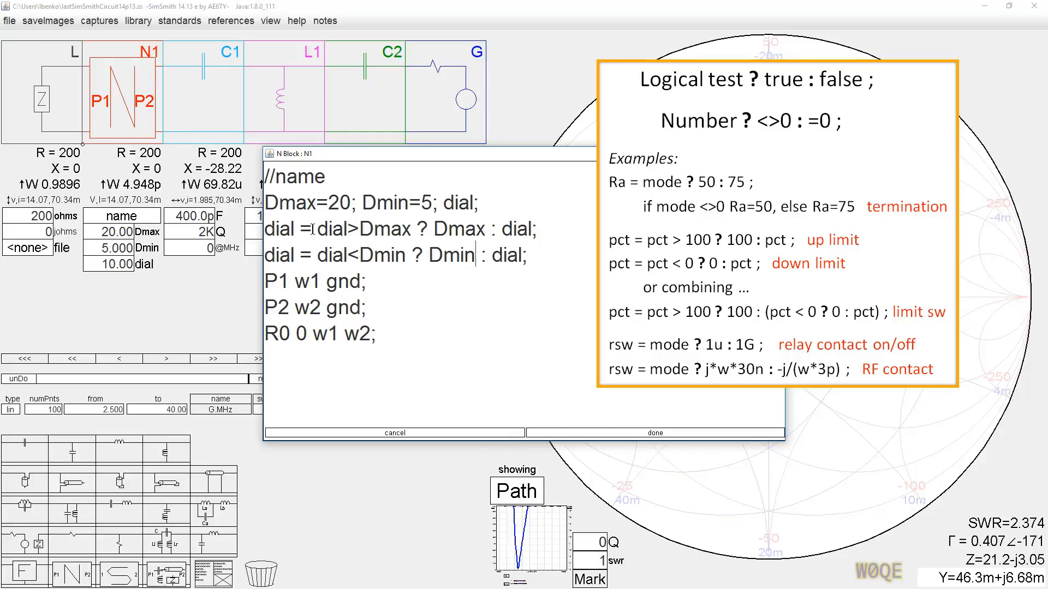
pyautogui.click(564, 436)
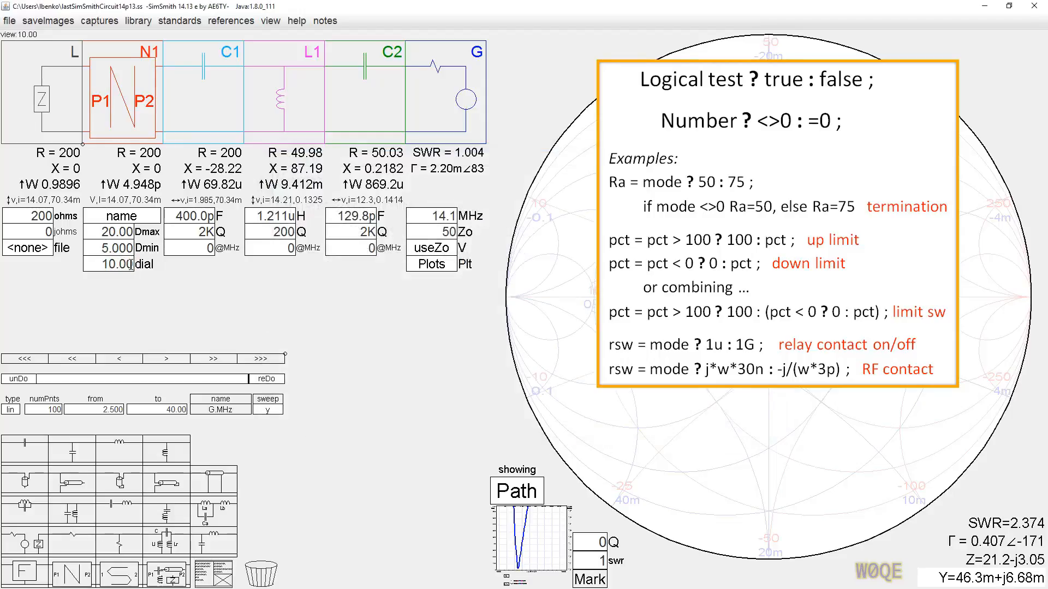
# Run the dial value up and down to test the Dmax and Dmin limits, and return it to 10.
pyautogui.scroll(11, 129, 266)
pyautogui.scroll(-1, 127, 268)
pyautogui.scroll(-15, 128, 268)
pyautogui.scroll(-4, 127, 267)
pyautogui.scroll(4, 126, 265)
pyautogui.scroll(1, 127, 266)
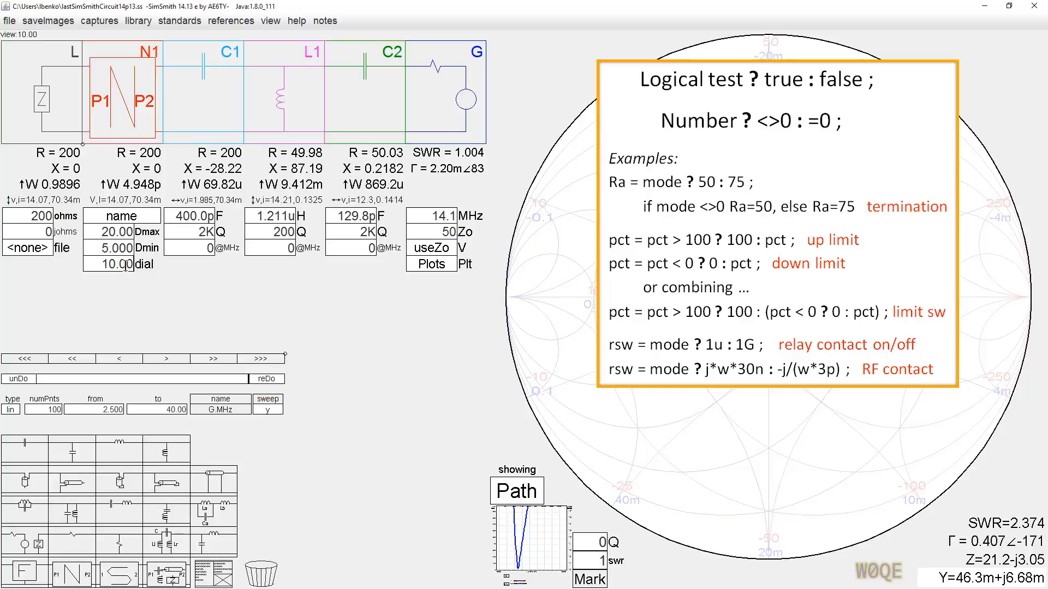
# Reopen the N1 code and replace "Dmax : dial" in the upper-limit line with a copy of "dial<Dmin ? Dmin : dial".
pyautogui.click(118, 218)
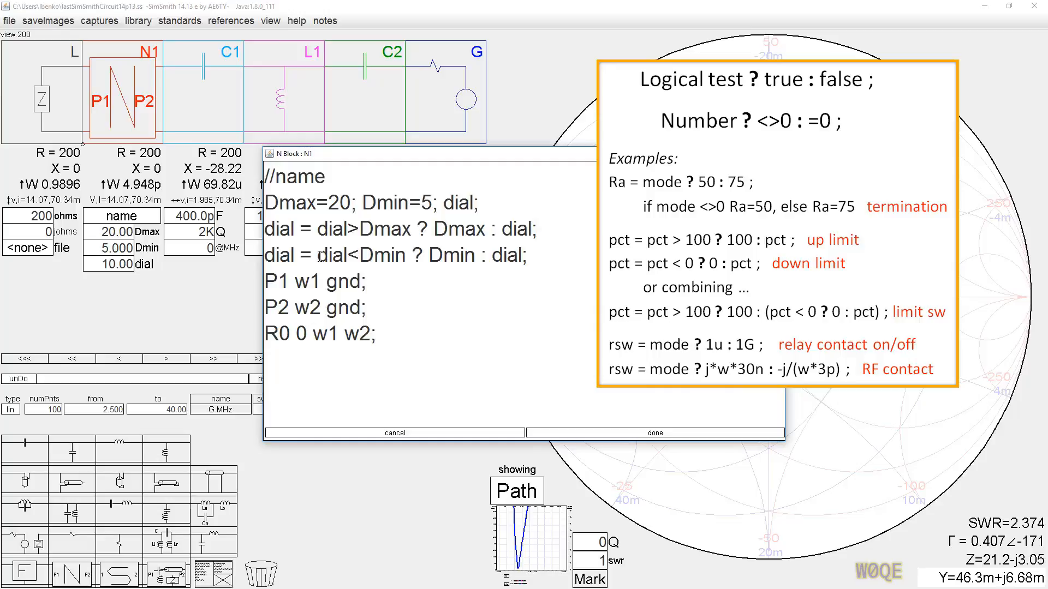
pyautogui.moveTo(320, 257); pyautogui.dragTo(522, 258)
pyautogui.hotkey('ctrl', 'c')
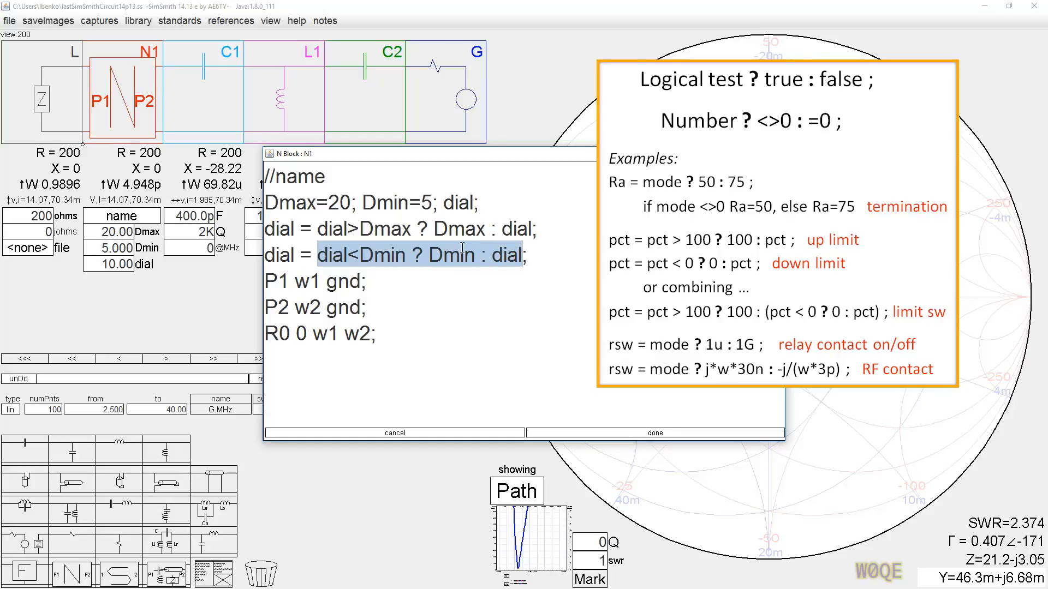
pyautogui.moveTo(434, 229); pyautogui.dragTo(531, 234)
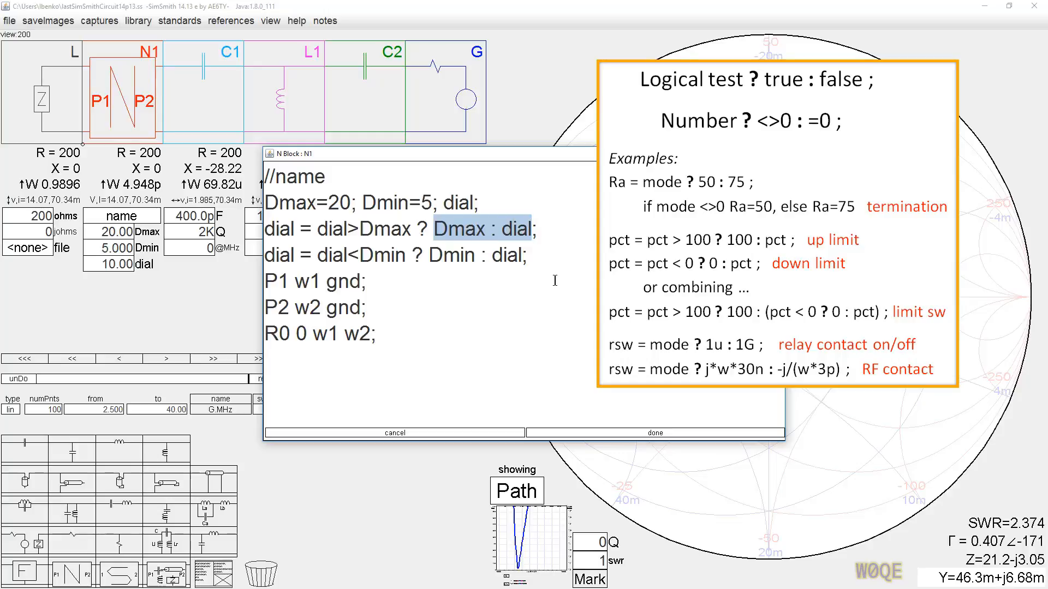
pyautogui.hotkey('ctrl', 'v')
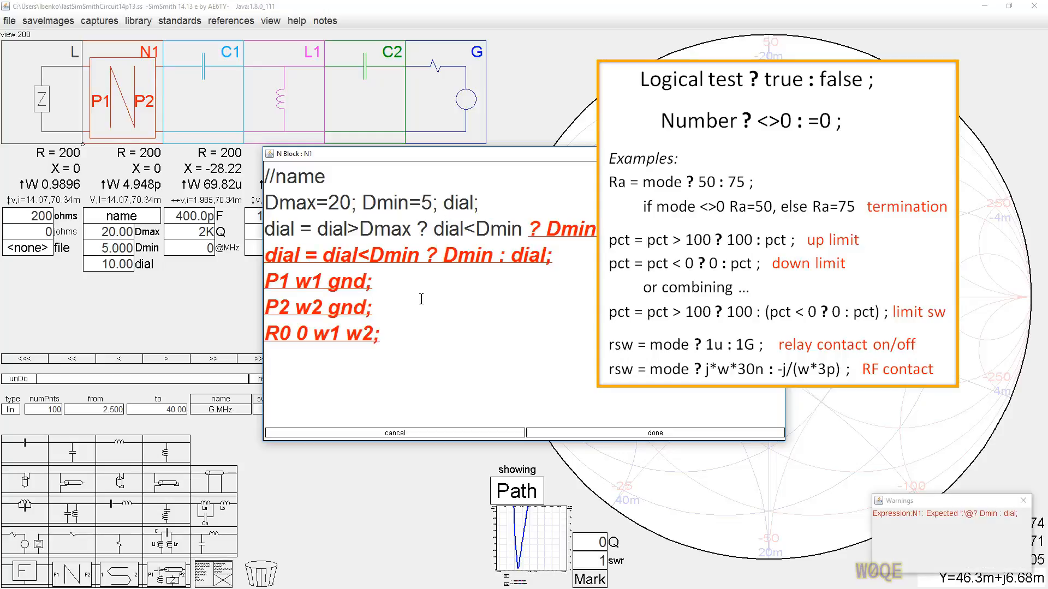
# Enclose the nested "dial<Dmin ? Dmin : dial" expression in parentheses.
pyautogui.write('(')
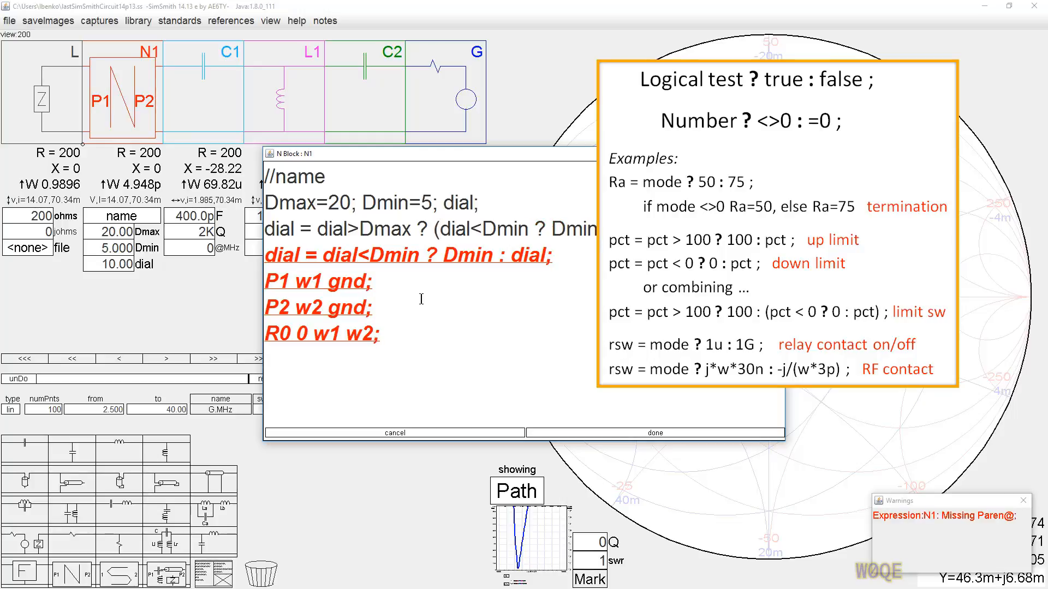
pyautogui.click(459, 157)
pyautogui.moveTo(459, 157); pyautogui.dragTo(359, 215)
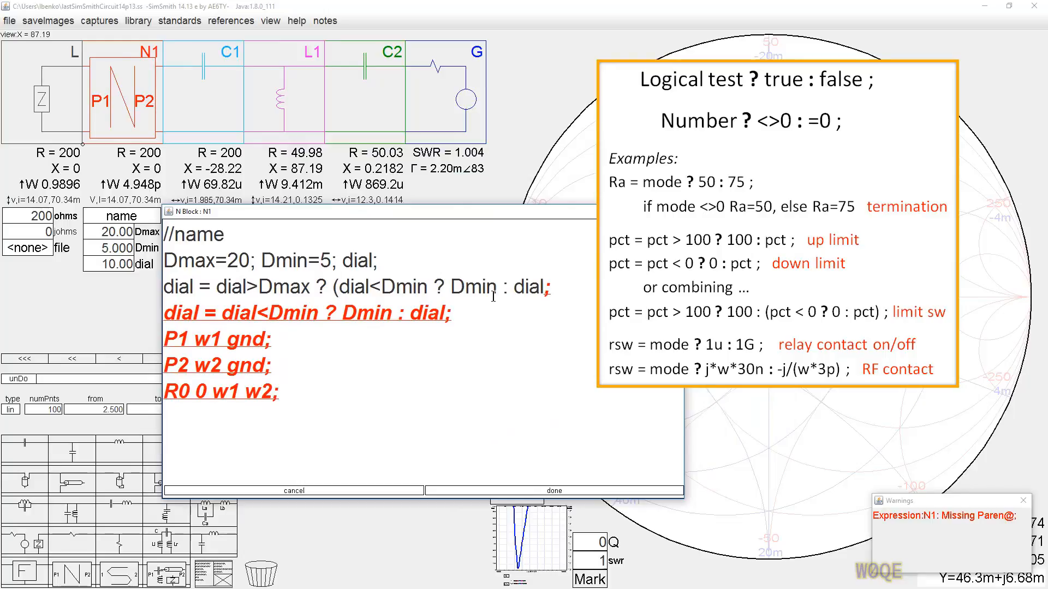
pyautogui.click(545, 290)
pyautogui.write(')')
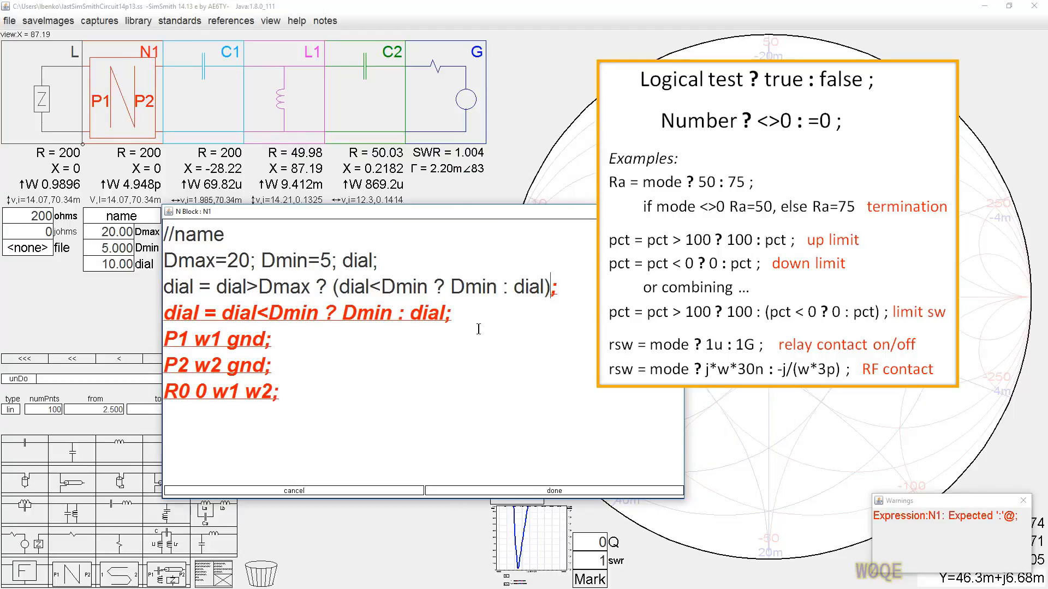
# Delete the separate "dial = dial<Dmin ? Dmin : dial;" line and the blank line it leaves.
pyautogui.moveTo(451, 314); pyautogui.dragTo(163, 321)
pyautogui.press('Delete')
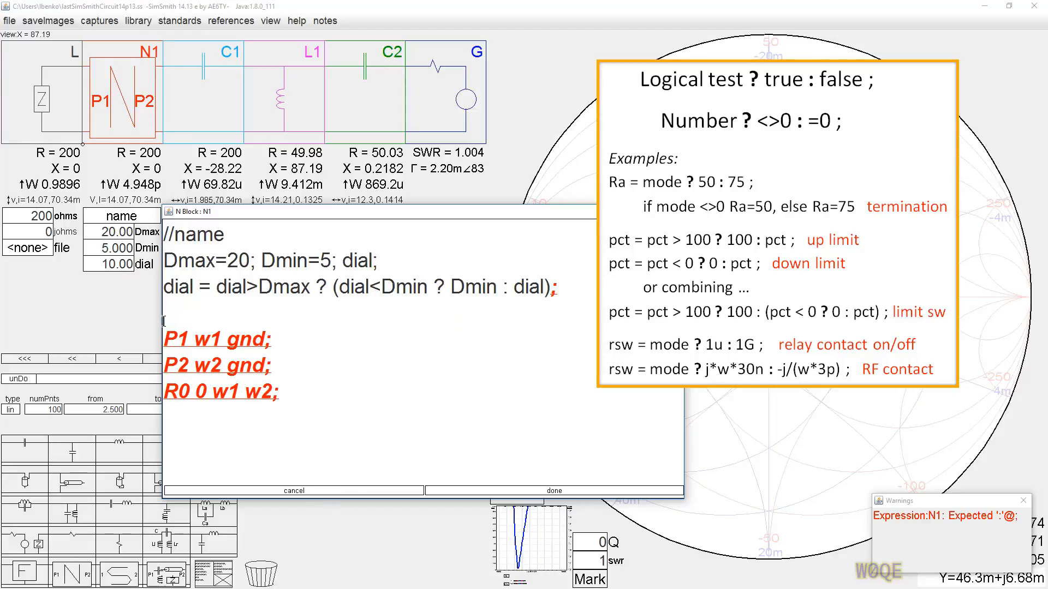
pyautogui.press('BackSpace')
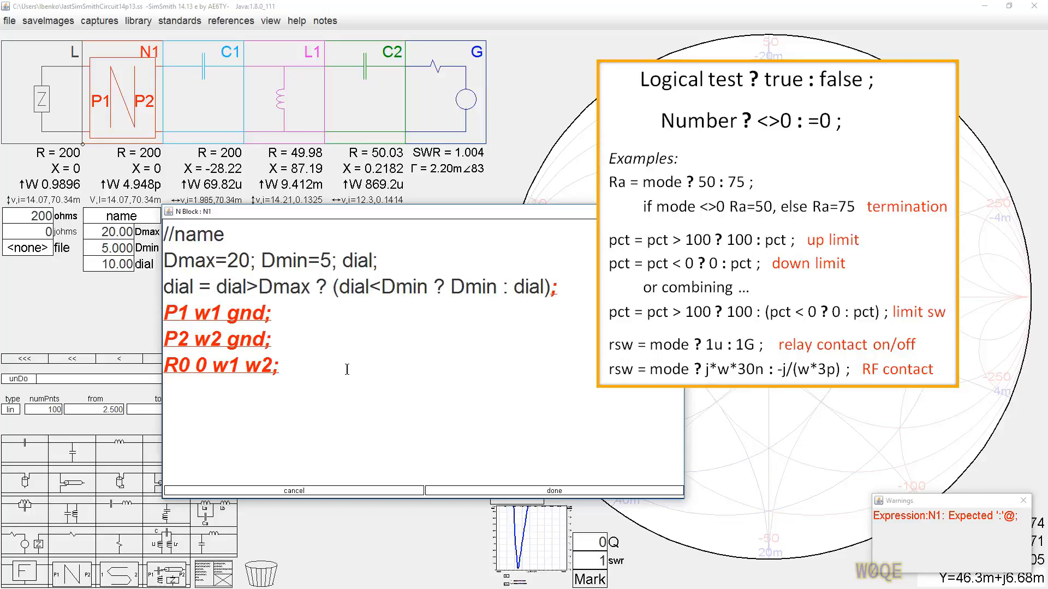
# Insert "Dmax :" ahead of the parenthesised Dmin condition and move the code window so the full line can be seen.
pyautogui.write('Dmax')
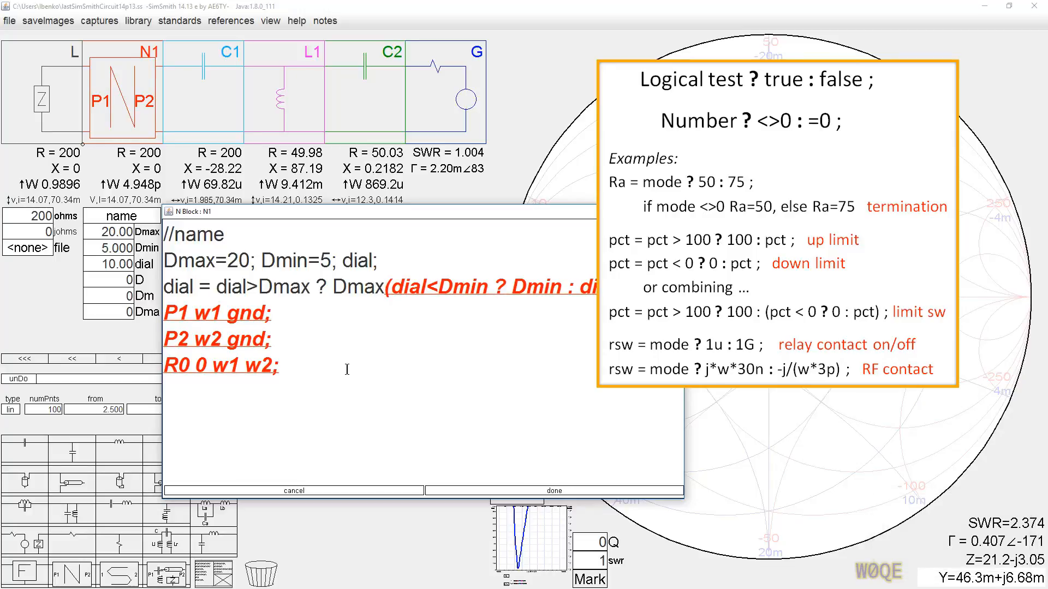
pyautogui.write(' :')
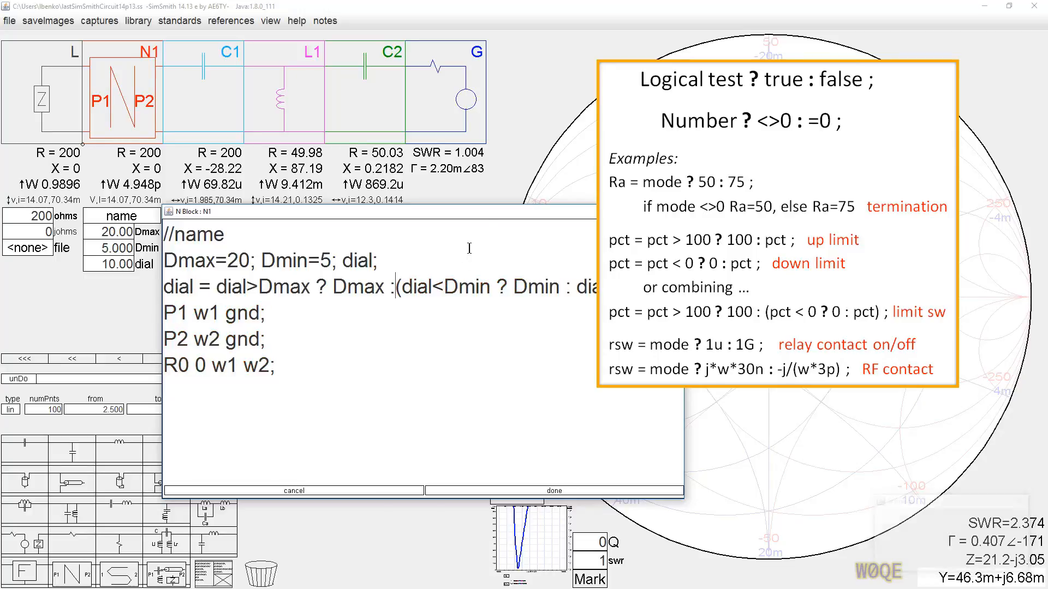
pyautogui.moveTo(483, 211); pyautogui.dragTo(396, 247)
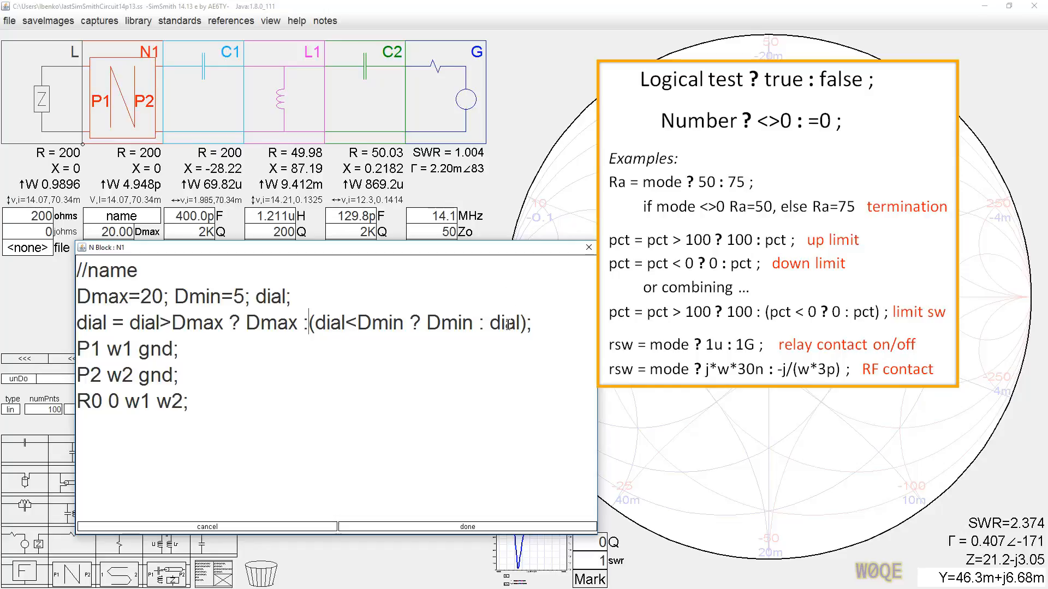
# Accept the N1 code and run the dial up and down to 5 to test the combined limit expression.
pyautogui.click(491, 527)
pyautogui.scroll(10, 113, 264)
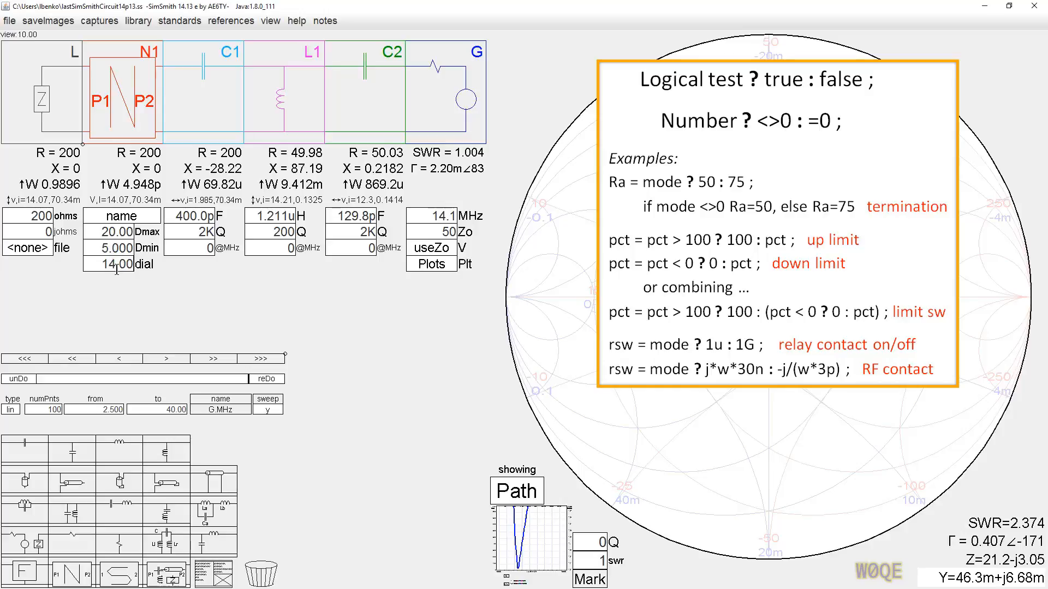
pyautogui.scroll(-14, 119, 262)
# Reopen the N1 code and remove the "=20" assignment from the Dmax declaration.
pyautogui.click(118, 216)
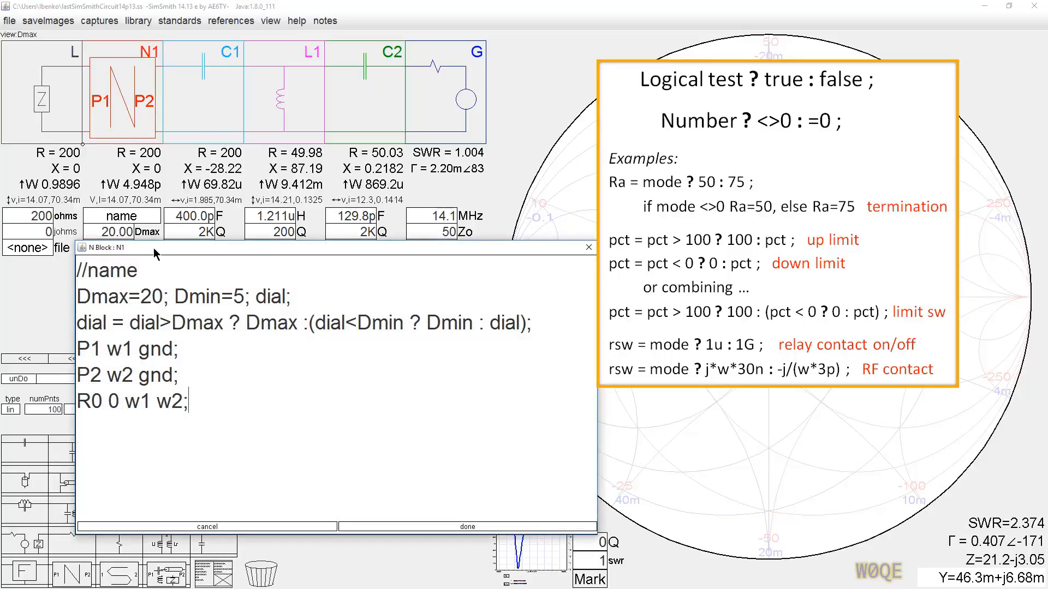
pyautogui.moveTo(153, 248); pyautogui.dragTo(130, 286)
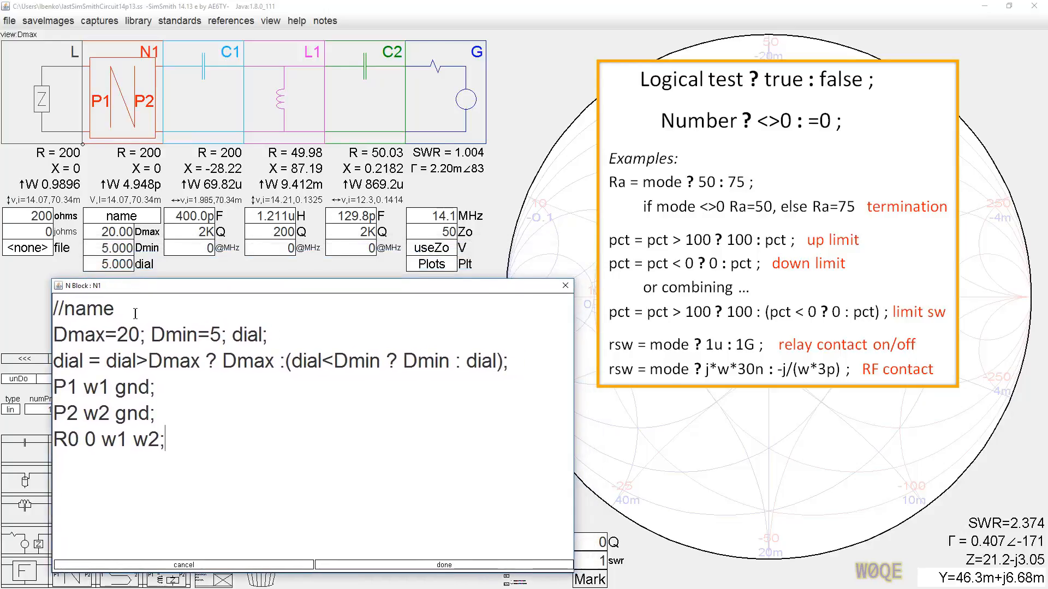
pyautogui.click(104, 335)
pyautogui.press('Delete')
pyautogui.press('Delete')
pyautogui.press('Delete')
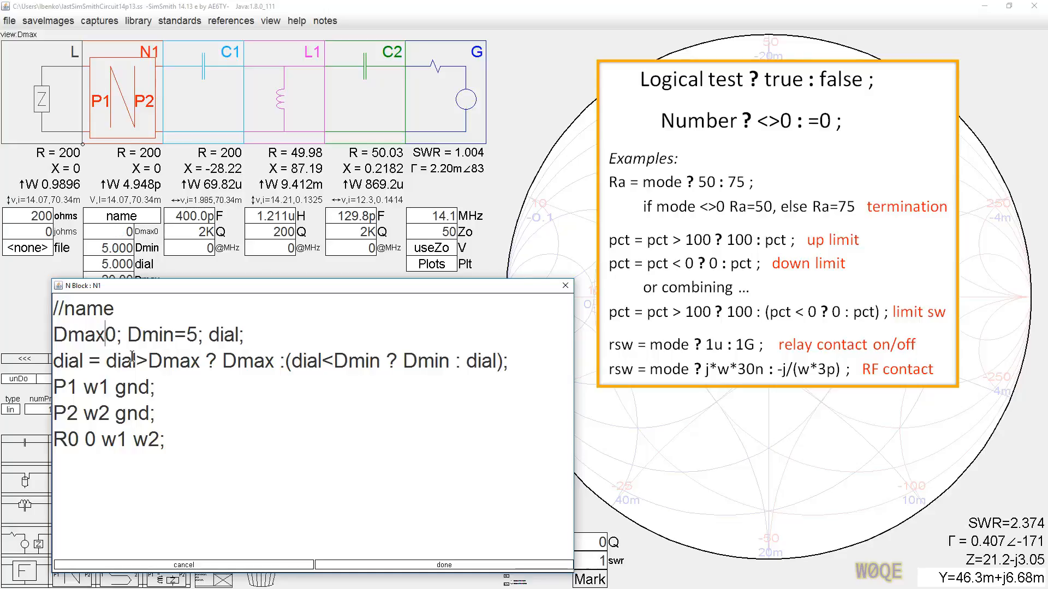
# Remove the "=5" assignment from the Dmin declaration and accept the N1 code.
pyautogui.press('Right')
pyautogui.press('Right')
pyautogui.press('Right')
pyautogui.press('Right')
pyautogui.press('Right')
pyautogui.press('Right')
pyautogui.press('Delete')
pyautogui.press('Delete')
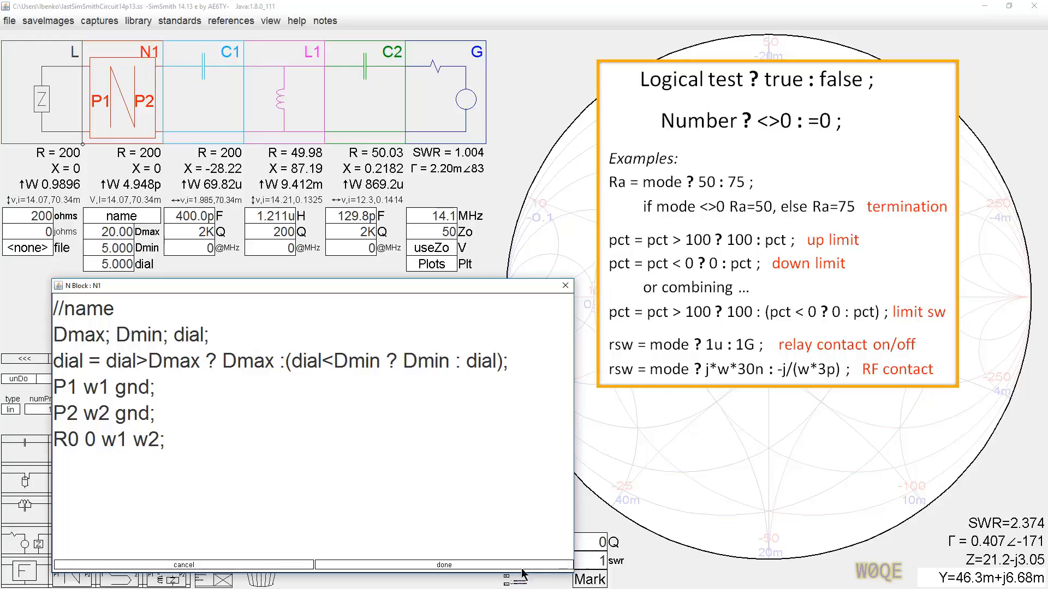
pyautogui.click(455, 566)
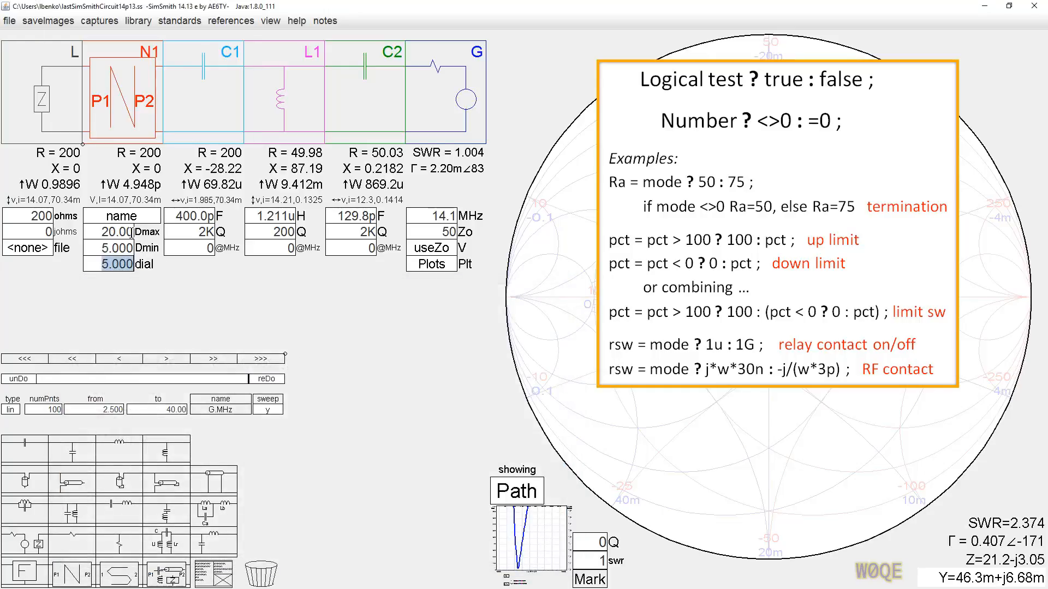
# Set N1's Dmax parameter to 10 and its Dmin parameter to 6.
pyautogui.click(109, 232)
pyautogui.moveTo(110, 232); pyautogui.dragTo(98, 232)
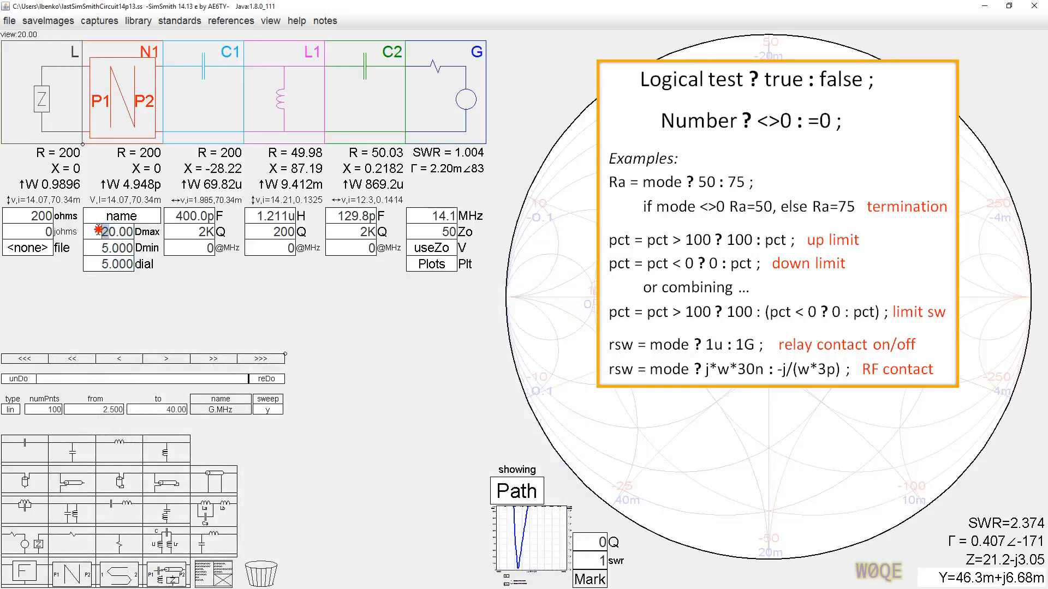
pyautogui.write('1')
pyautogui.click(105, 249)
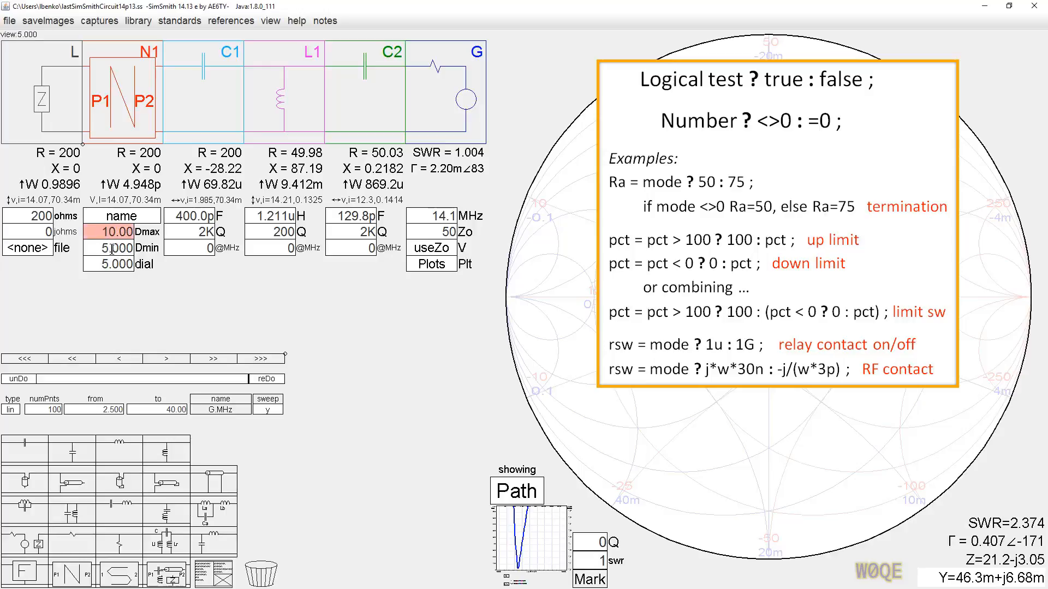
pyautogui.click(104, 248)
pyautogui.moveTo(102, 249); pyautogui.dragTo(111, 249)
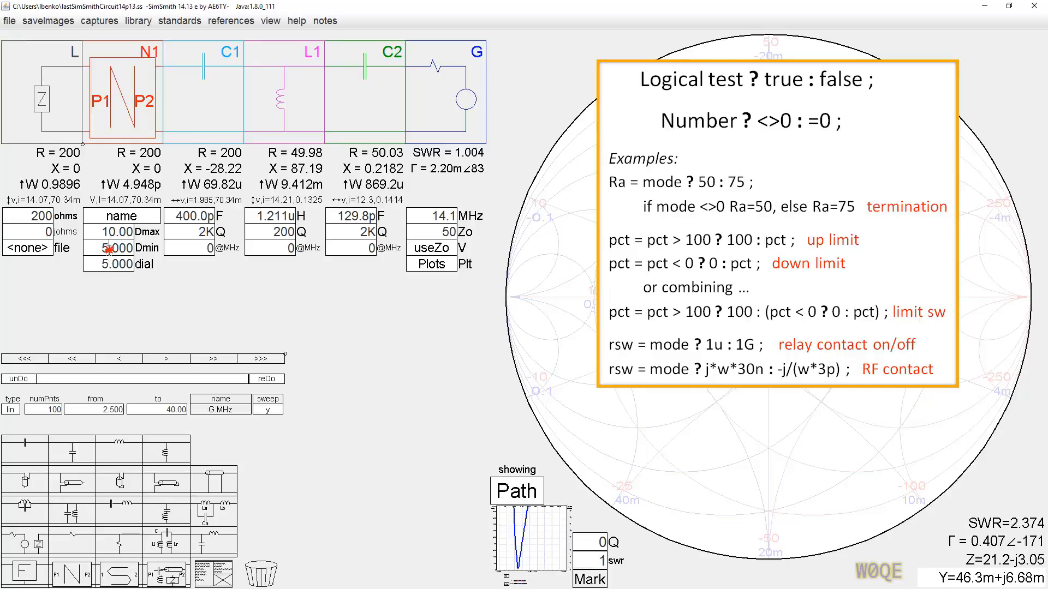
pyautogui.click(102, 250)
pyautogui.write('6')
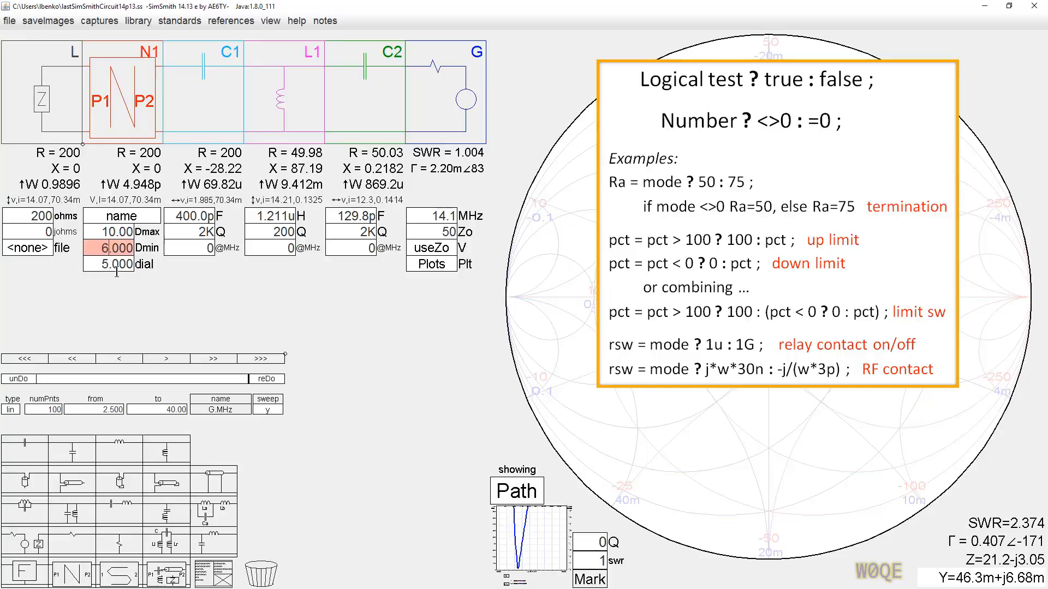
# Run the dial value up and down to test the new Dmin and Dmax limits, leaving it at 10.
pyautogui.click(114, 263)
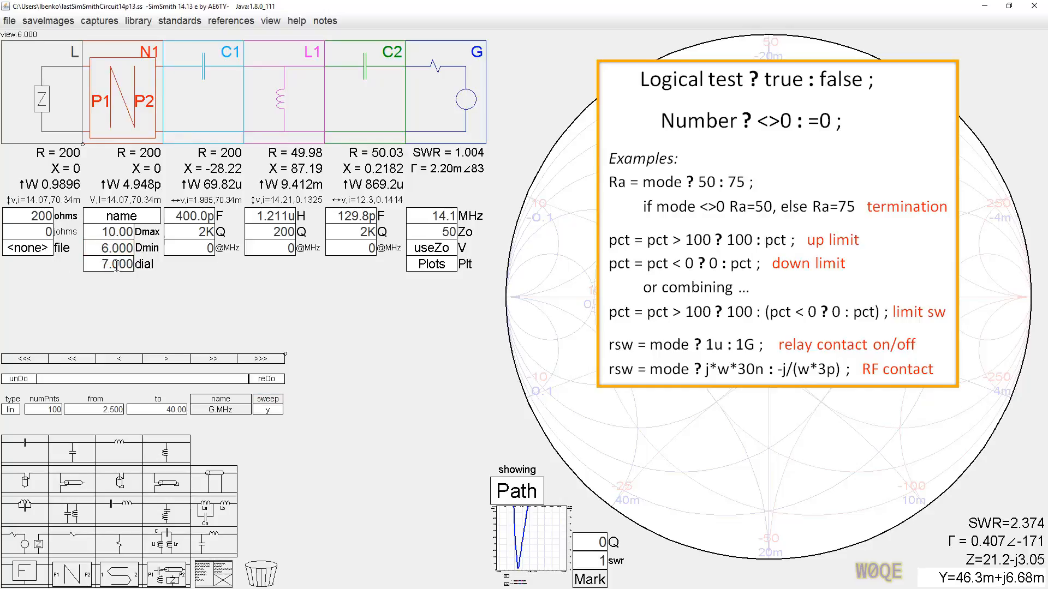
pyautogui.scroll(1, 116, 266)
pyautogui.scroll(2, 116, 266)
pyautogui.scroll(-1, 117, 266)
pyautogui.scroll(1, 121, 264)
pyautogui.scroll(-1, 121, 264)
# Open the N1 code to review the combined limit expression, and close it without changes.
pyautogui.click(112, 216)
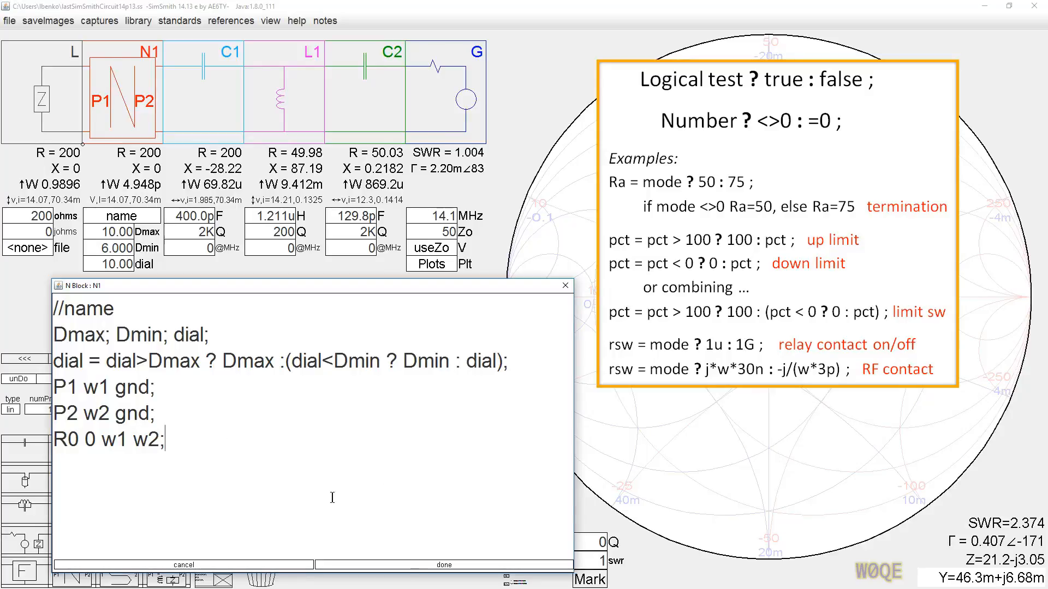
pyautogui.click(395, 571)
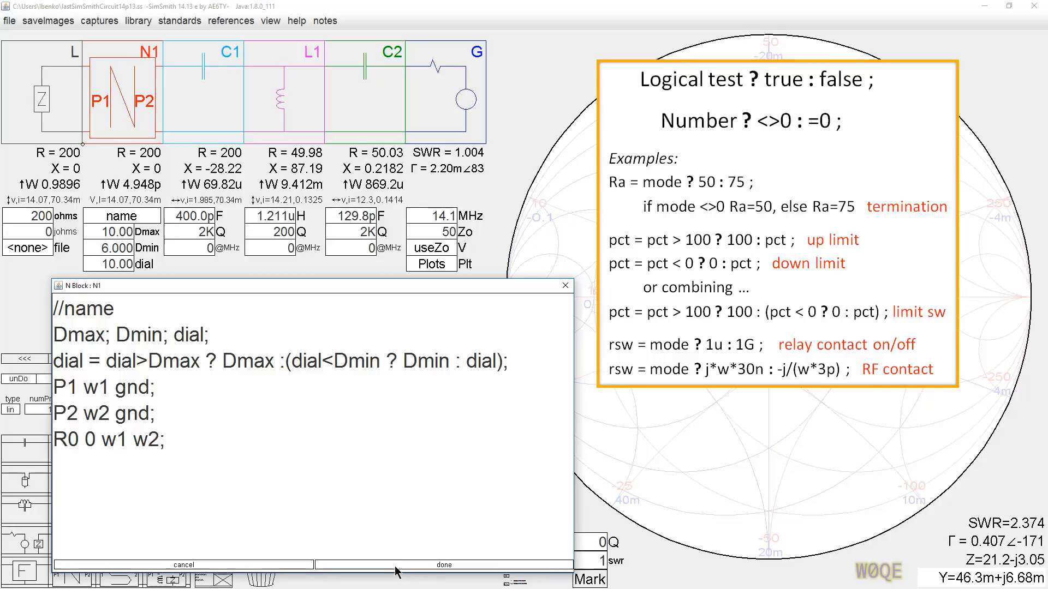
pyautogui.click(567, 286)
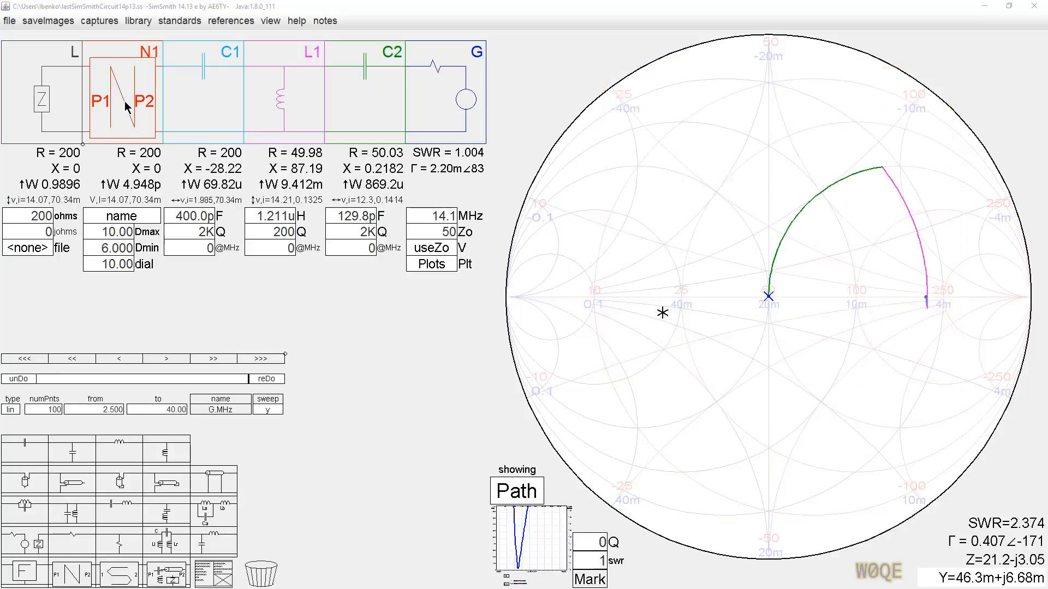
# Delete the N1 block and insert a shunt capacitor between C2 and the generator.
pyautogui.press('Delete')
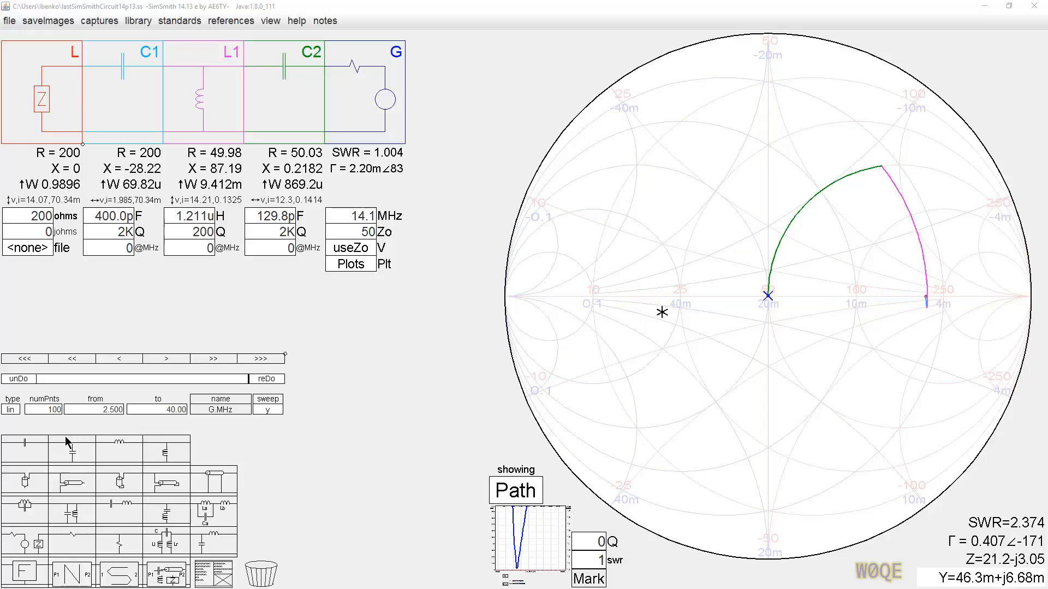
pyautogui.click(76, 450)
pyautogui.moveTo(77, 453); pyautogui.dragTo(362, 98)
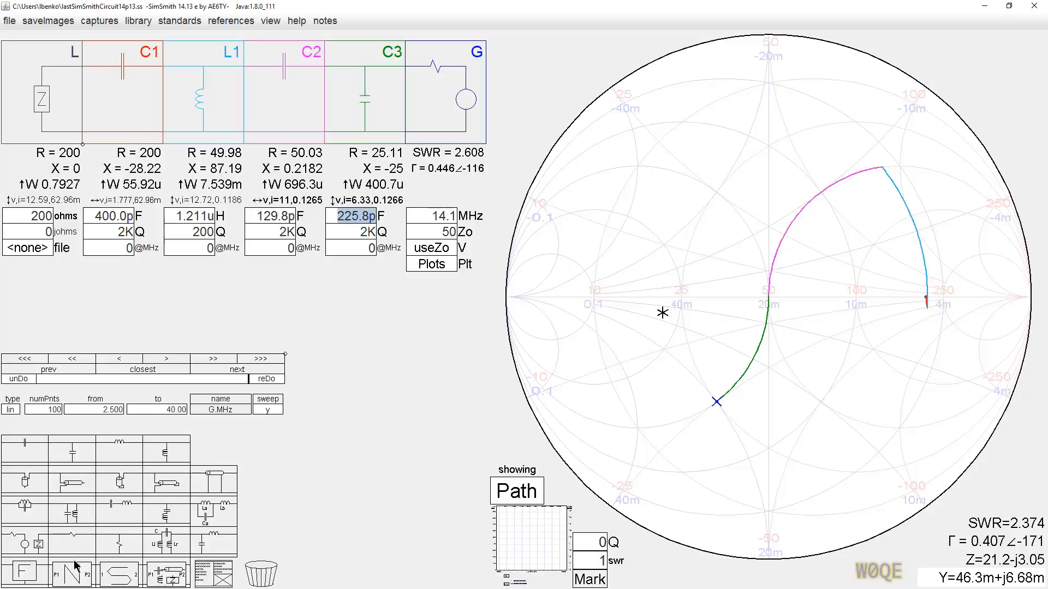
# Insert a new N block between the load and C1 and open its code.
pyautogui.moveTo(75, 570); pyautogui.dragTo(87, 35)
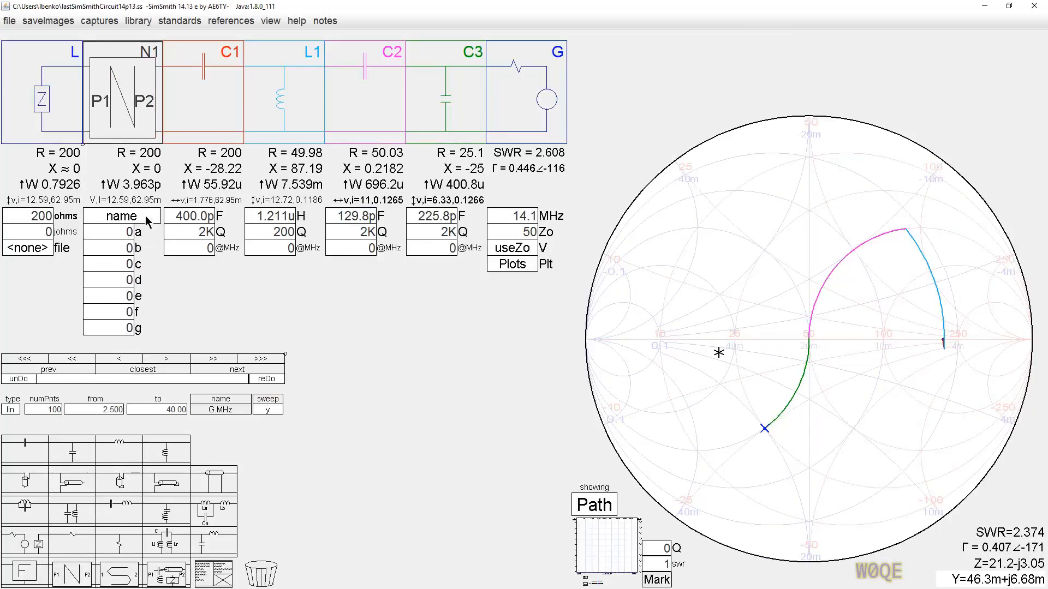
pyautogui.click(131, 217)
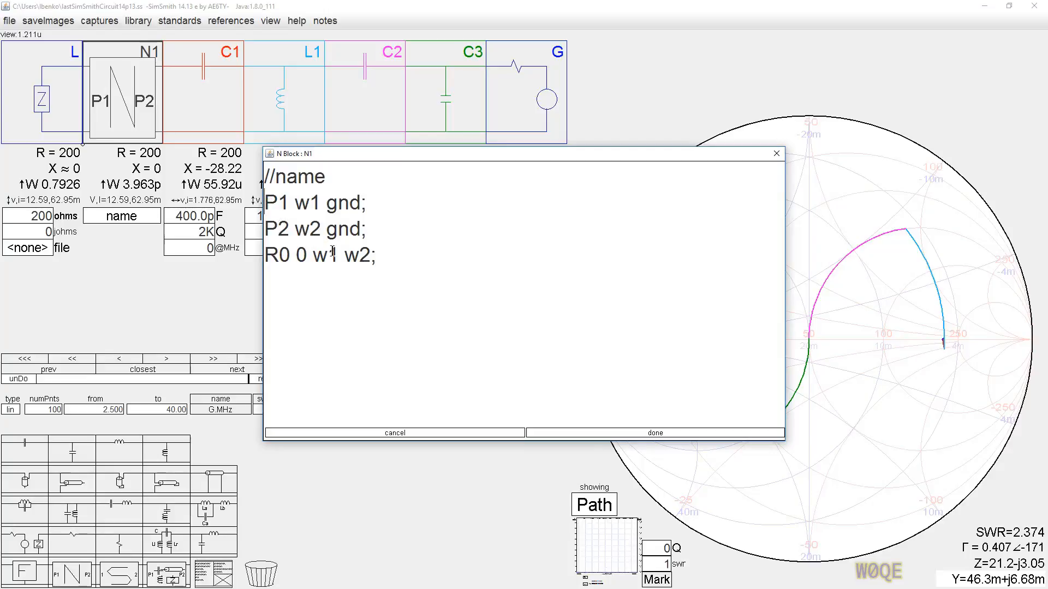
# Add blank lines between the name comment and the P1 line, and move the code window clear of the circuit's component values.
pyautogui.press('Return')
pyautogui.press('Return')
pyautogui.press('Return')
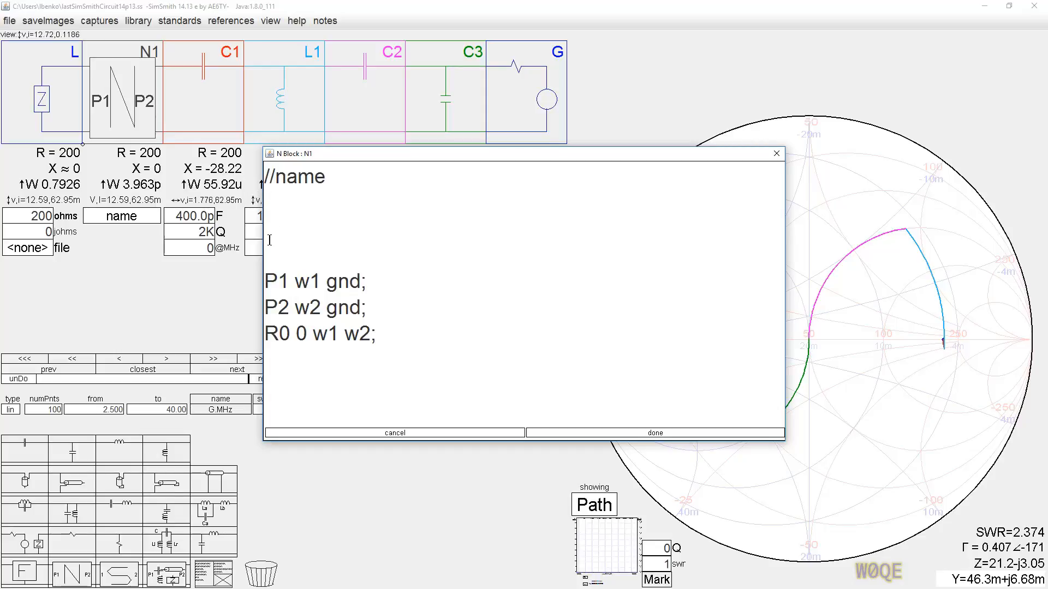
pyautogui.click(272, 196)
pyautogui.moveTo(467, 153); pyautogui.dragTo(500, 251)
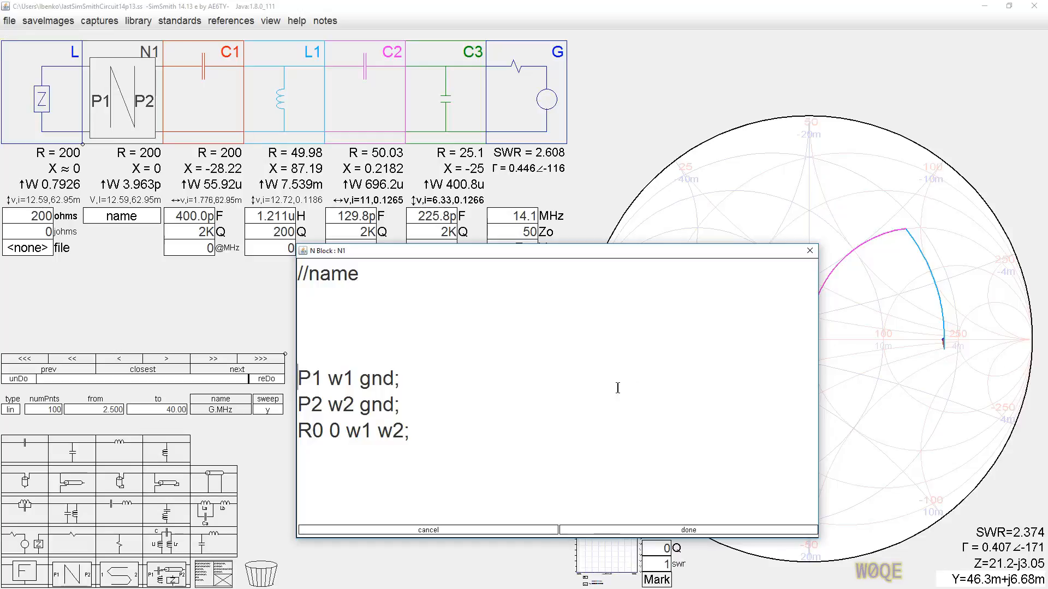
# Replace the name in the N1 block's comment line with "Dif. Cap.".
pyautogui.click(305, 294)
pyautogui.click(309, 277)
pyautogui.write('Dif.')
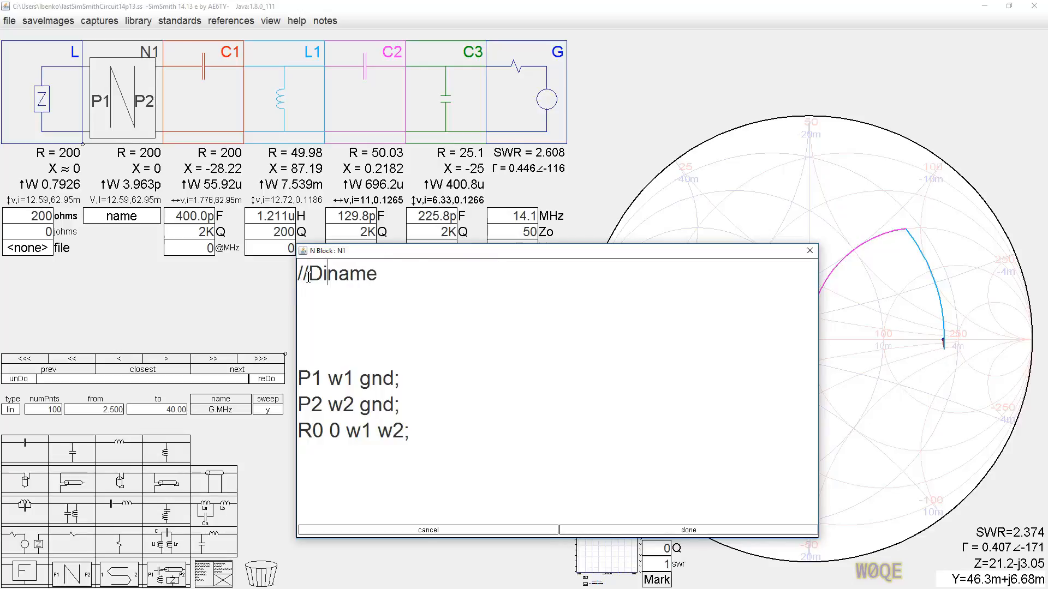
pyautogui.write(' Cap.')
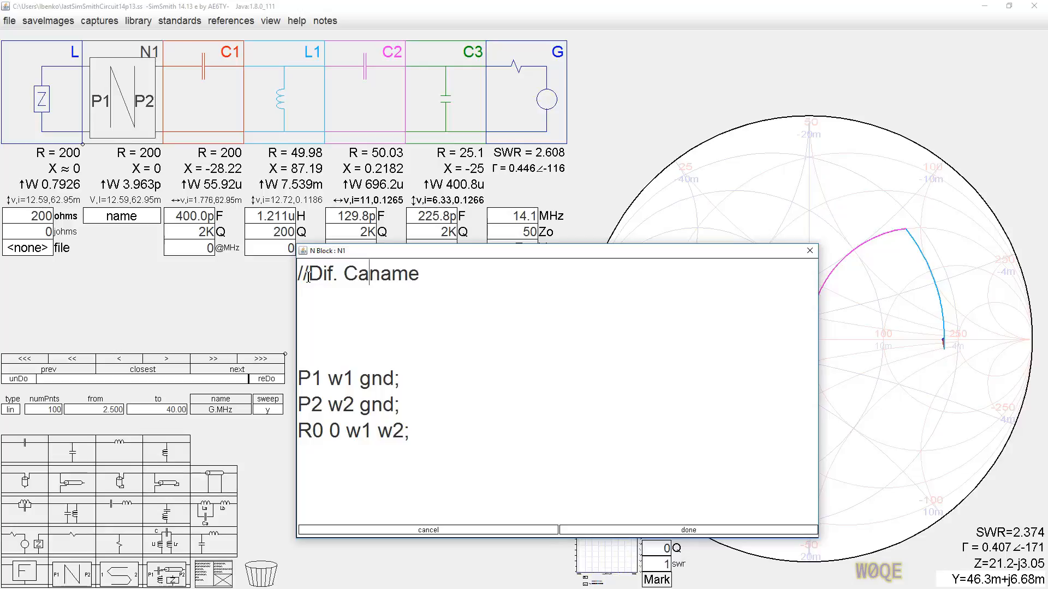
pyautogui.press('Delete')
pyautogui.press('Delete')
pyautogui.press('Delete')
pyautogui.press('Delete')
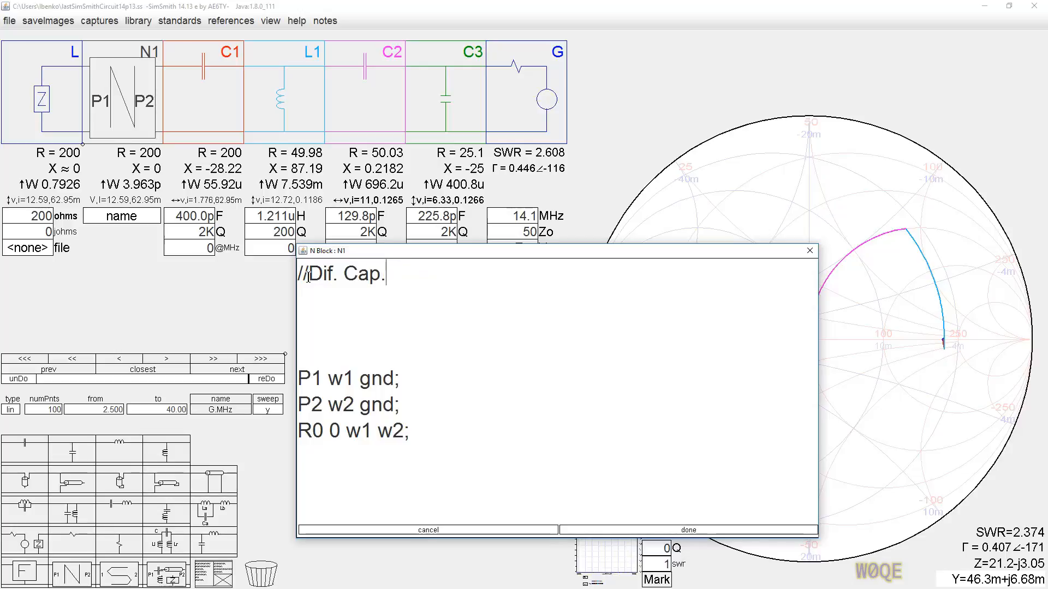
# Declare the parameters below the comment as "Cmax =400p; Cmin=30p; Cdif;".
pyautogui.press('Return')
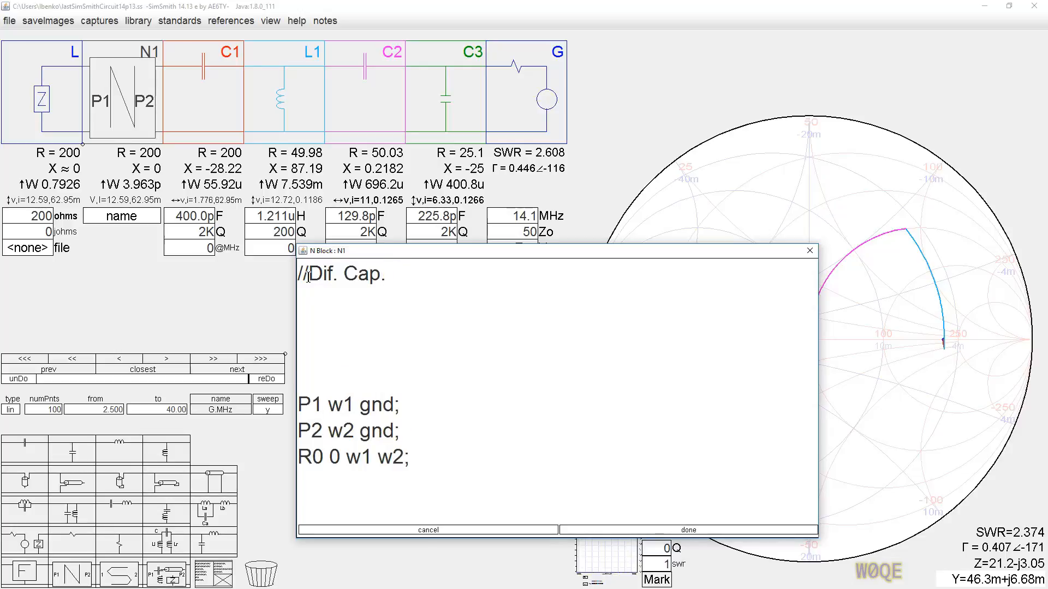
pyautogui.write('Cma')
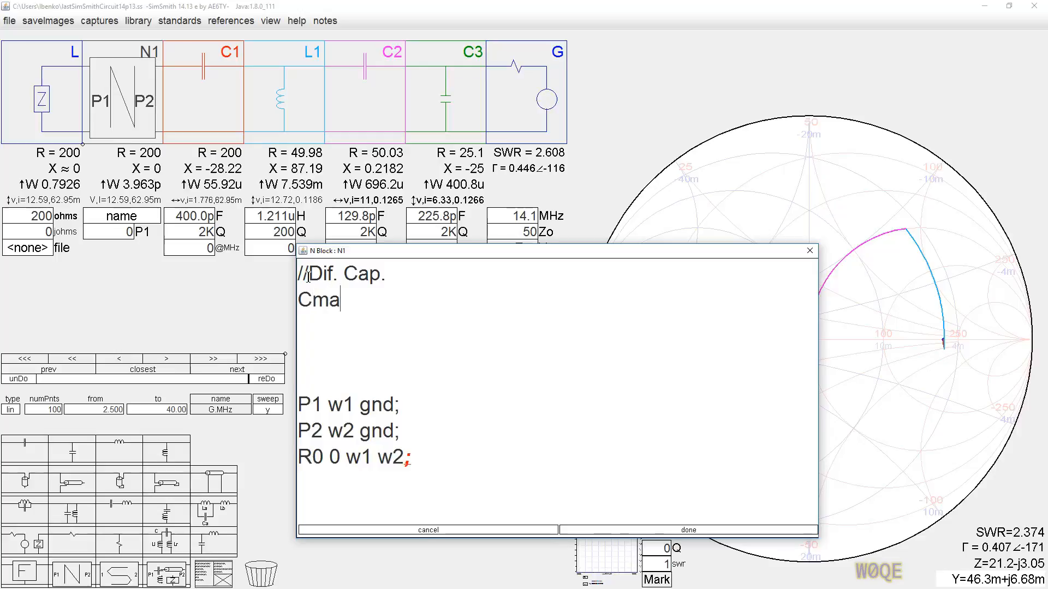
pyautogui.write('x =400')
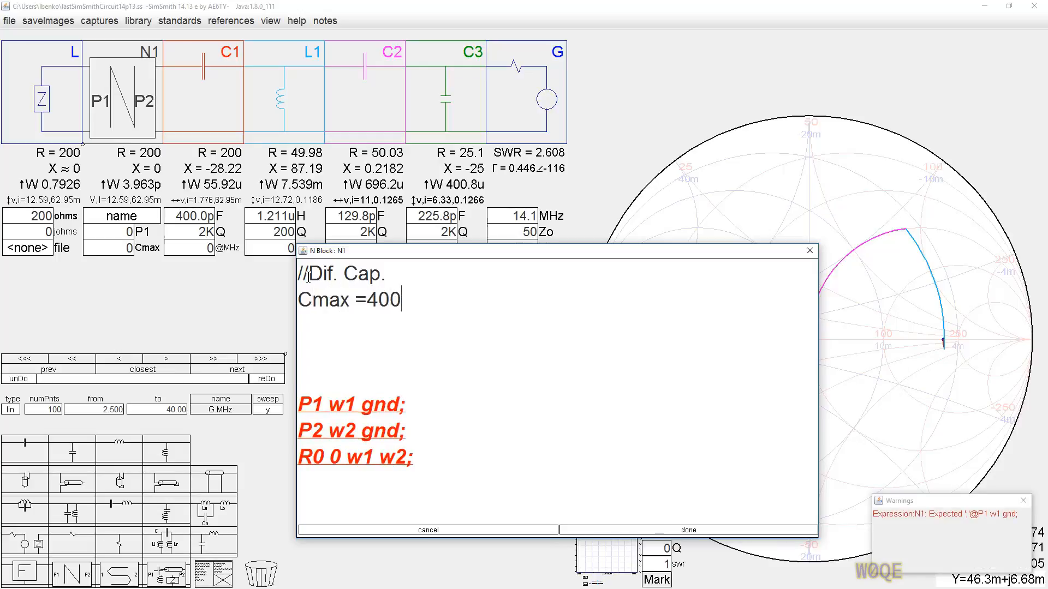
pyautogui.write('p; Cmin=')
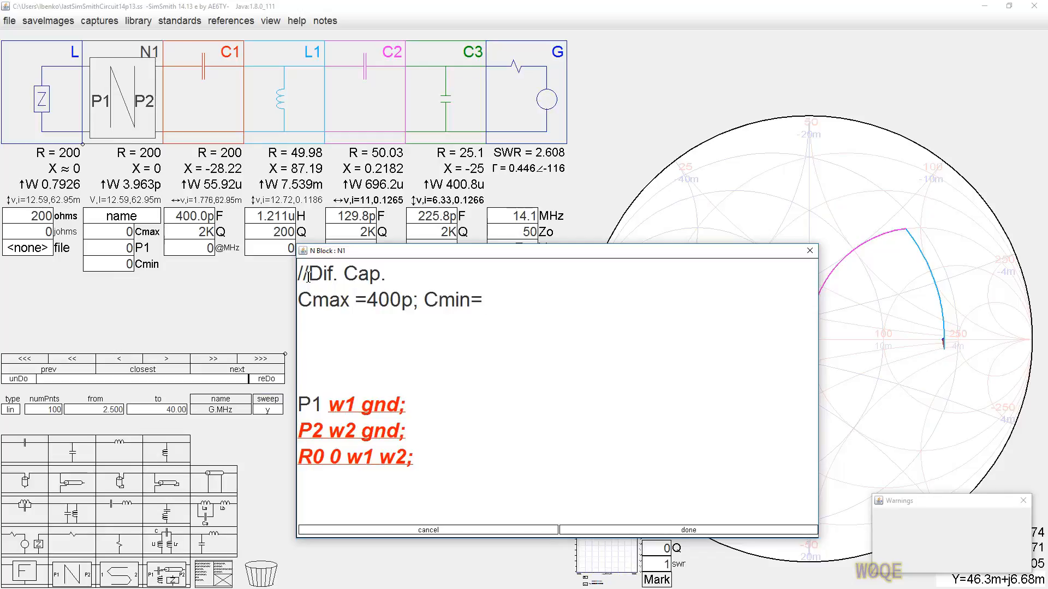
pyautogui.write('30p')
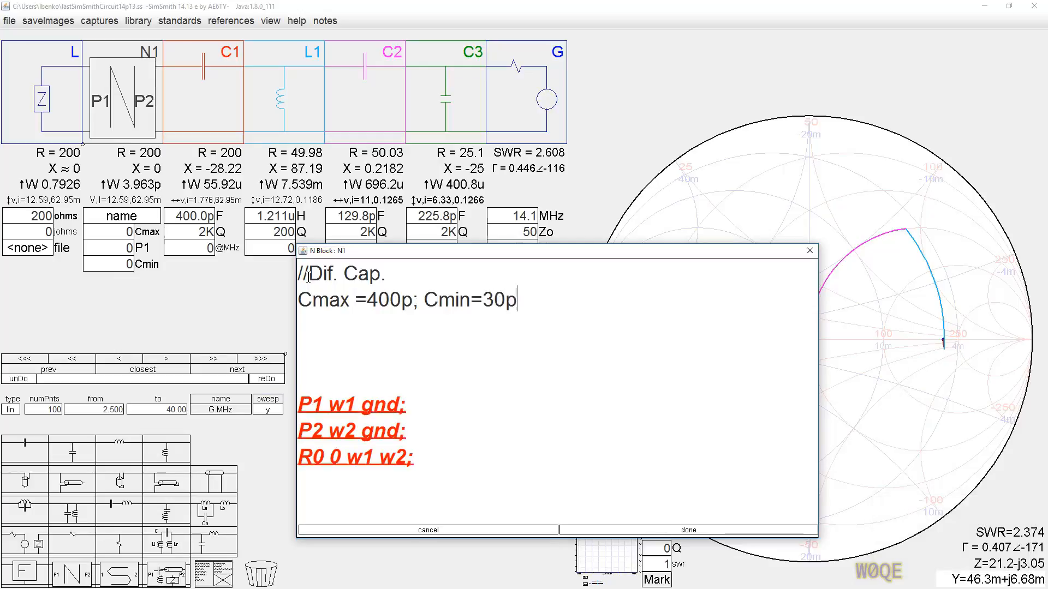
pyautogui.write(';')
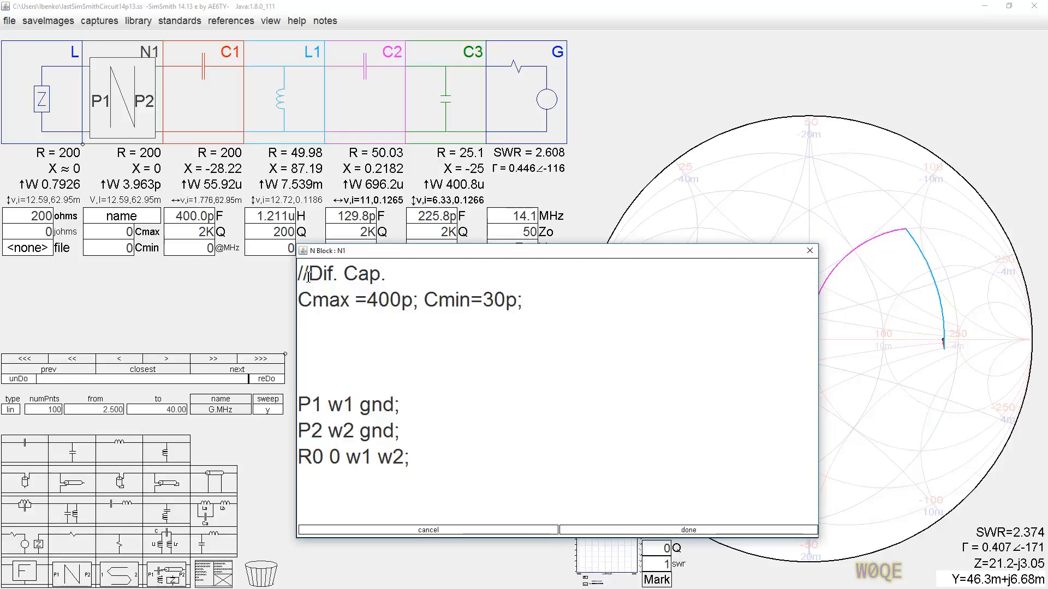
pyautogui.write(' Cdi')
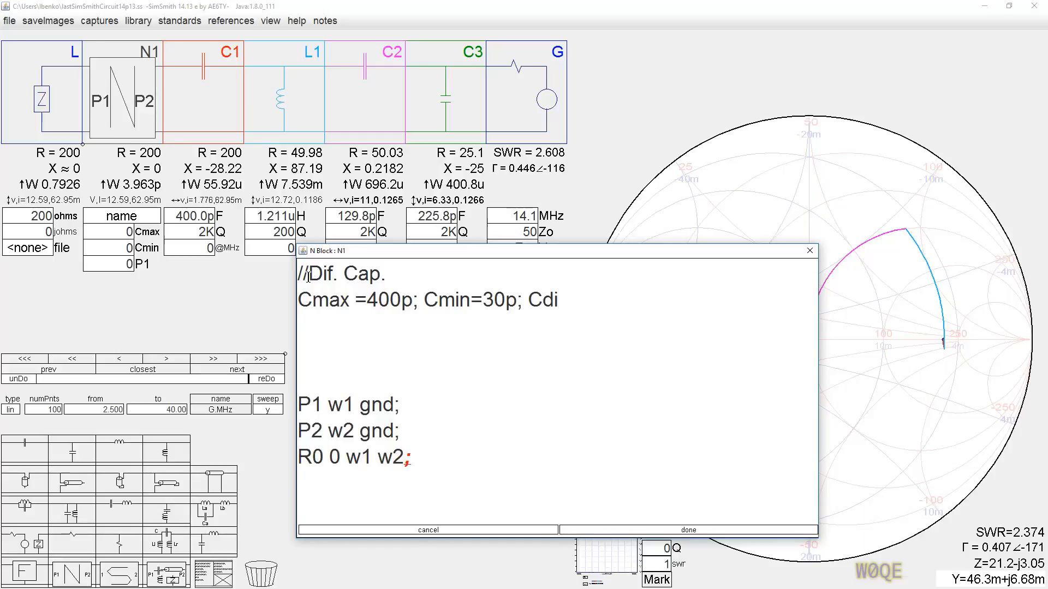
pyautogui.write('f;')
# Leave a blank line below the parameters and add the assignment "C2.F = Cdif;".
pyautogui.press('Return')
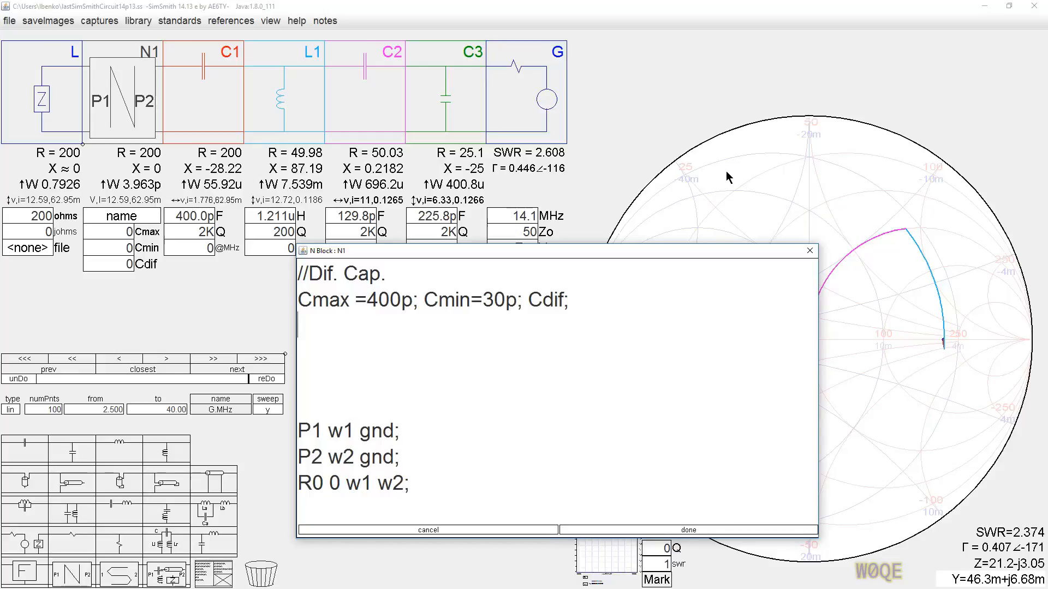
pyautogui.press('Return')
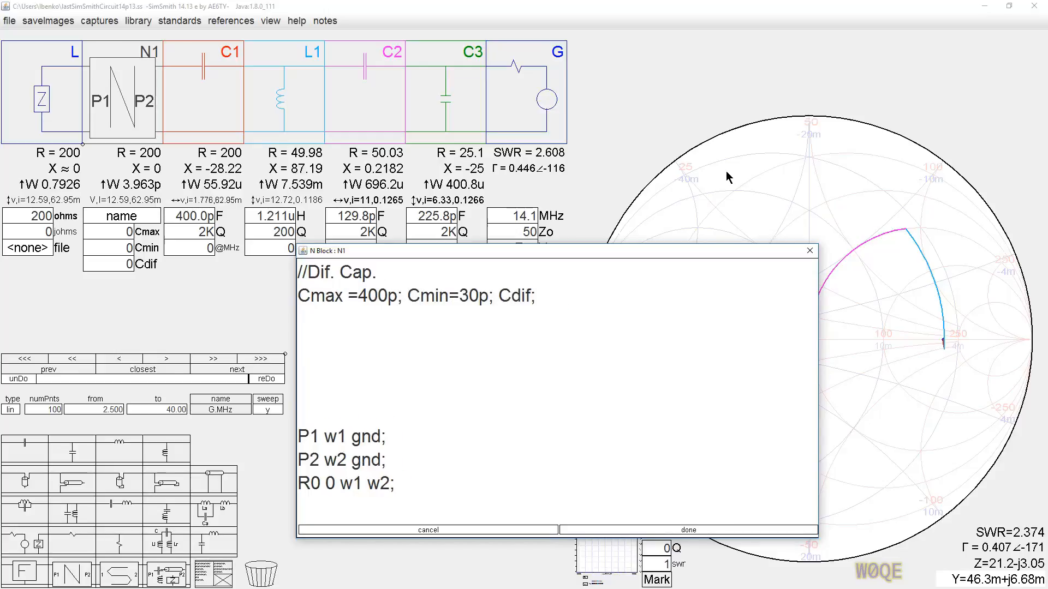
pyautogui.write('C')
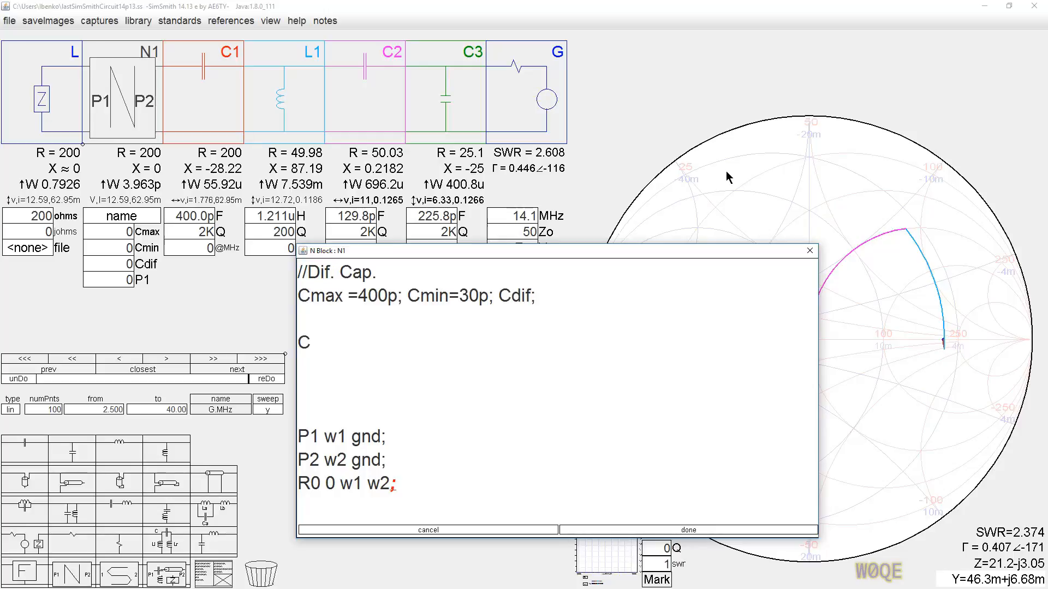
pyautogui.write('2.')
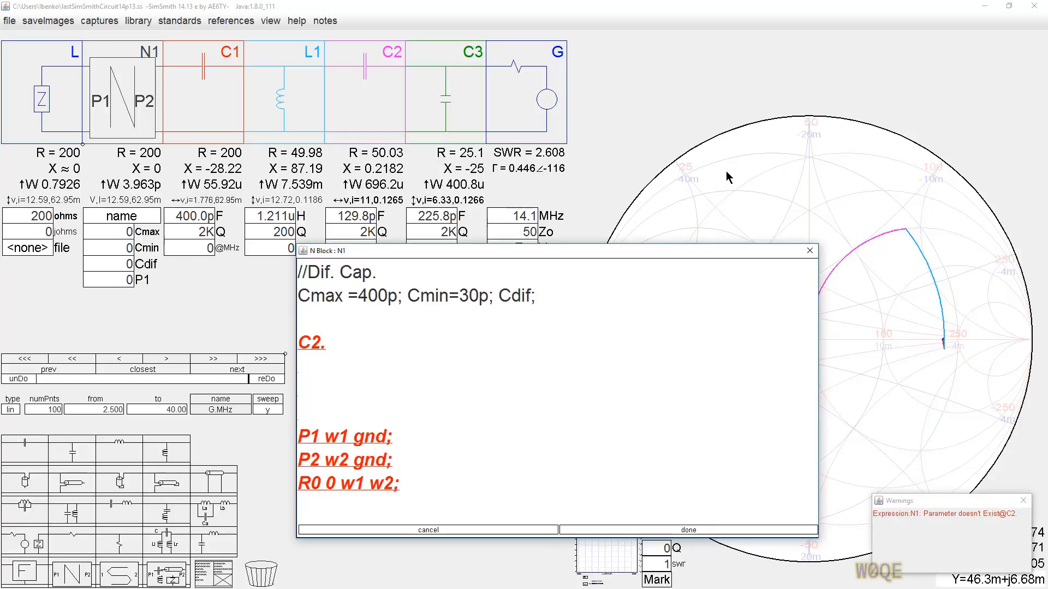
pyautogui.write('F')
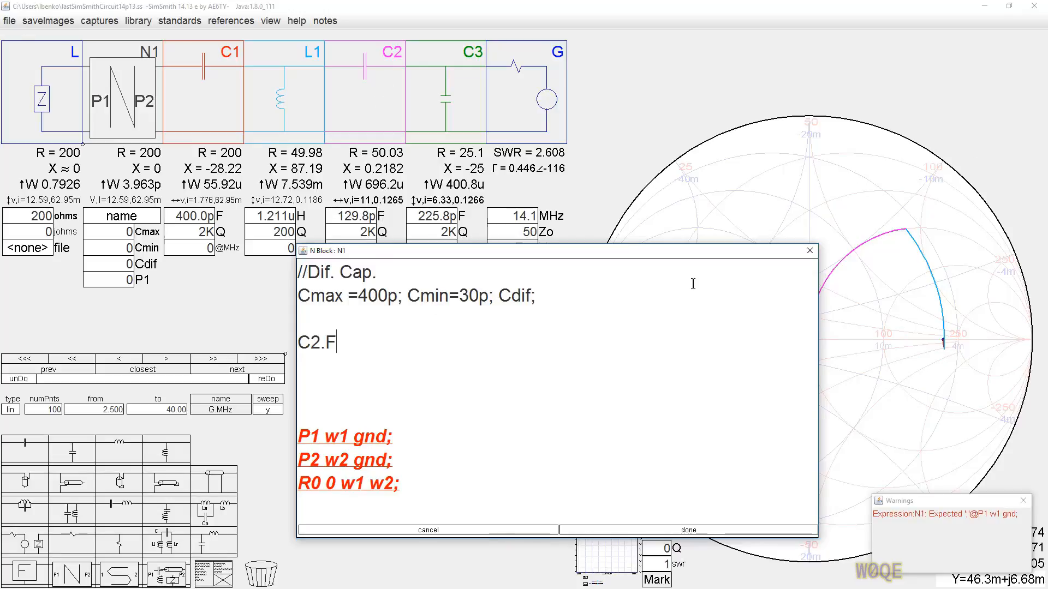
pyautogui.write('= ')
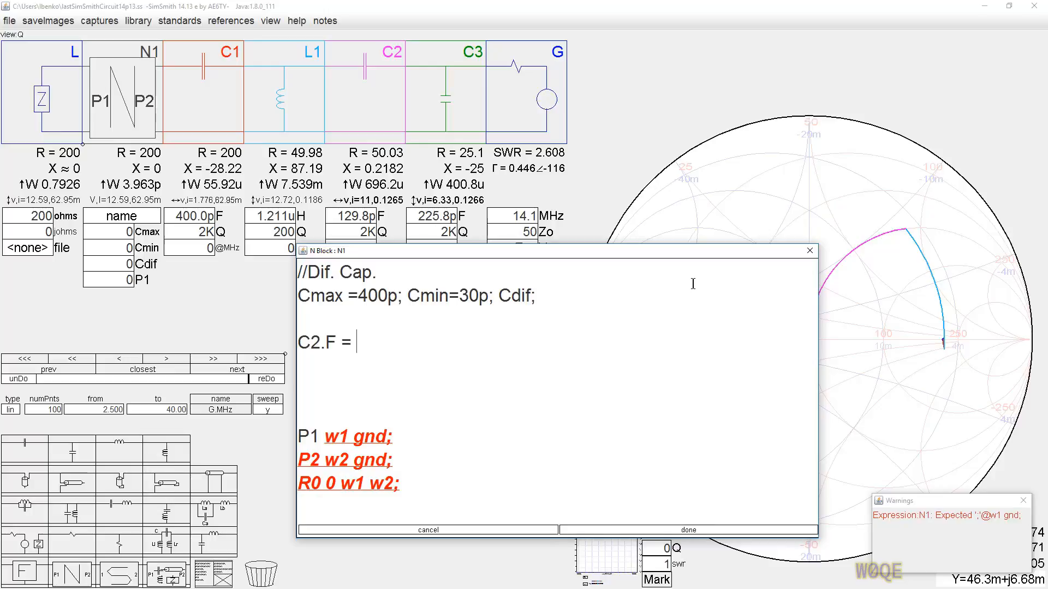
pyautogui.write('Cdif')
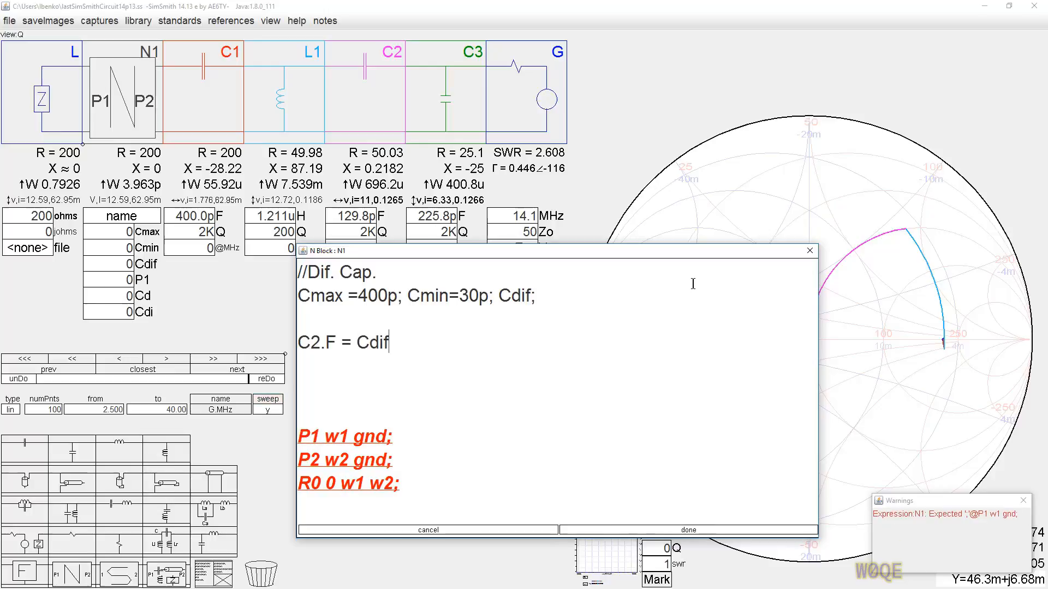
pyautogui.write(';')
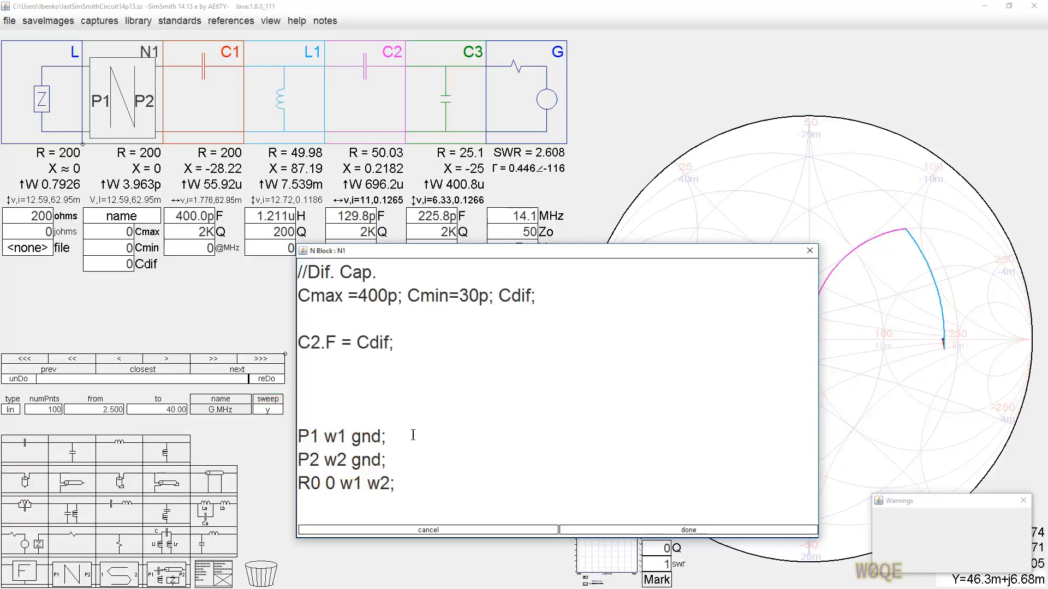
# Add the assignment "C3.F = Cmax + Cmin - Cdif;" below the C2 line.
pyautogui.press('Return')
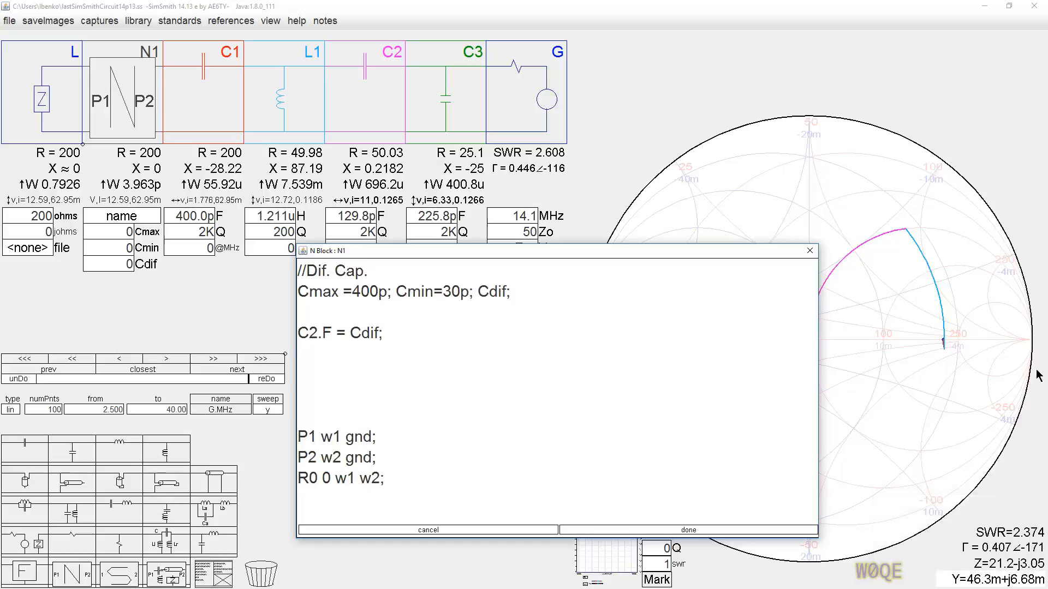
pyautogui.write('C3')
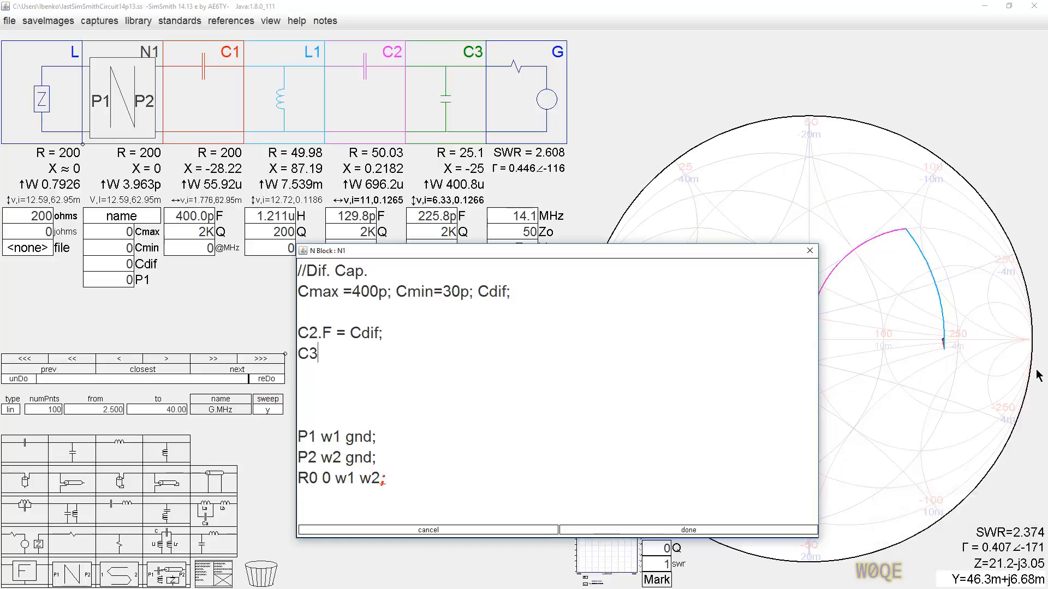
pyautogui.write('.F')
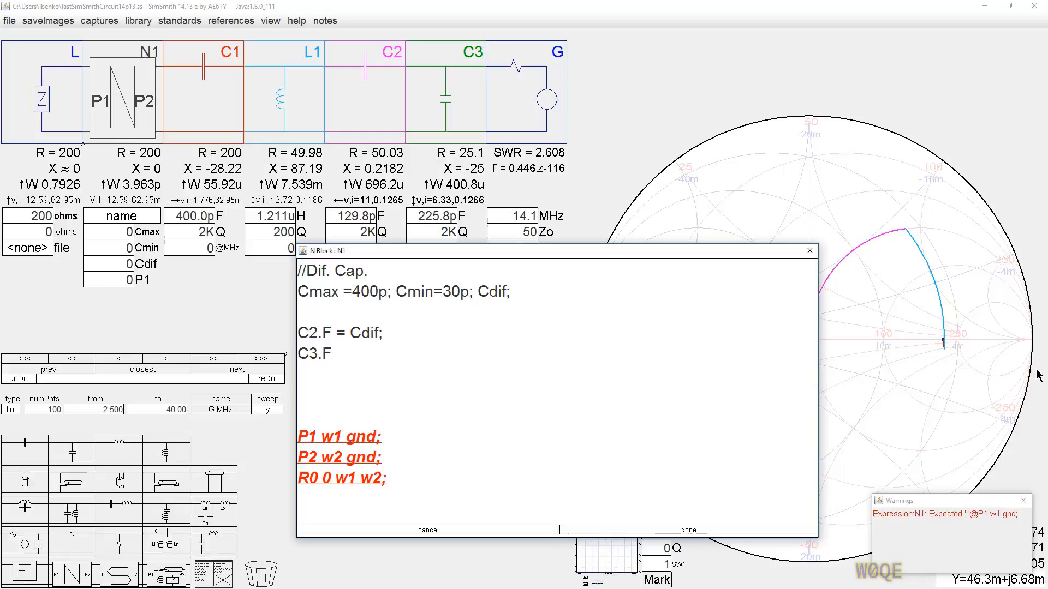
pyautogui.write(' = ')
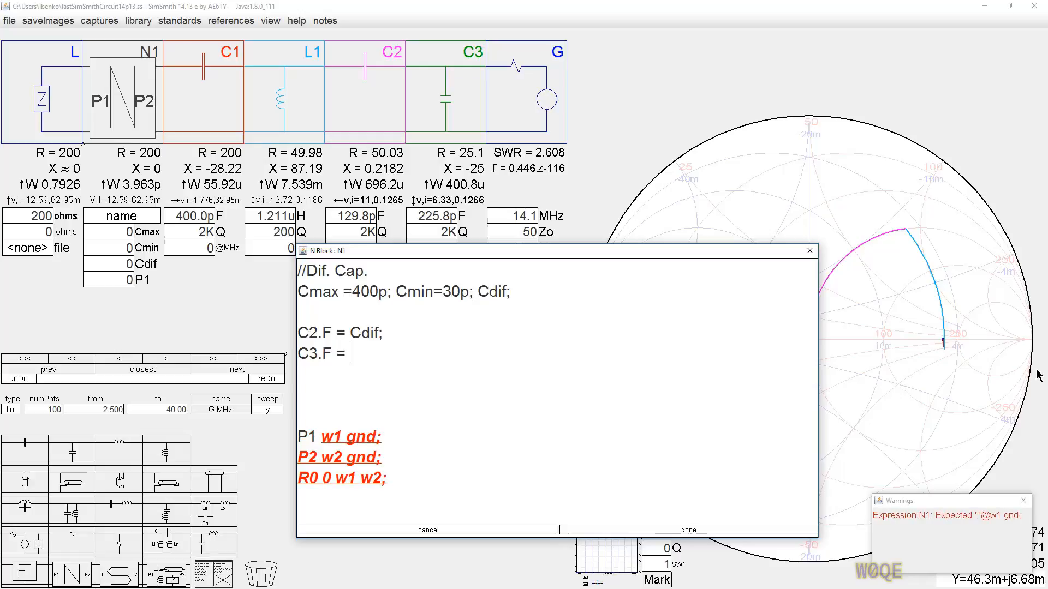
pyautogui.write('Cma')
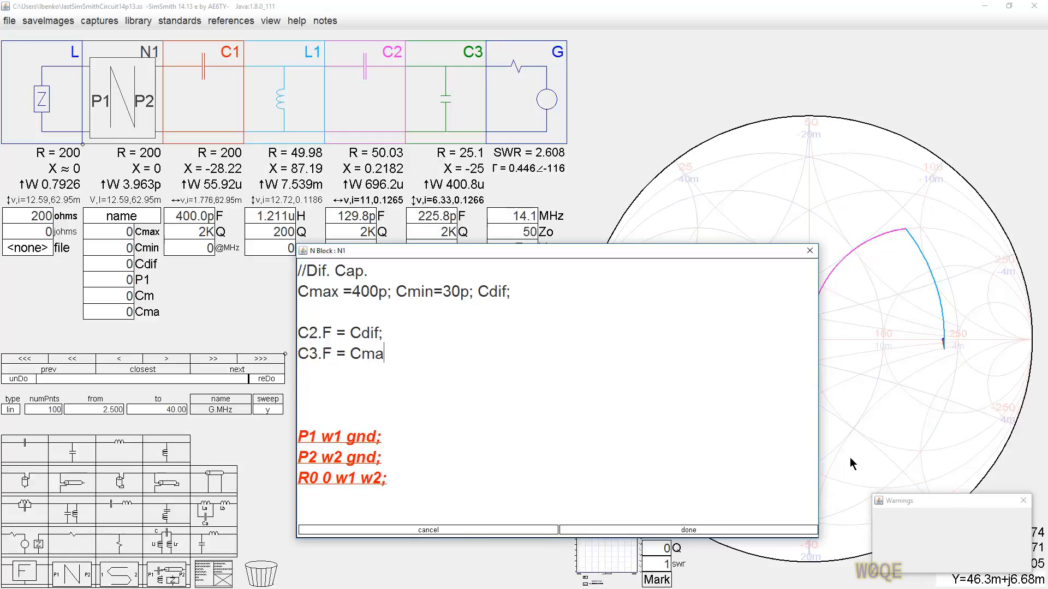
pyautogui.write('x + Cm')
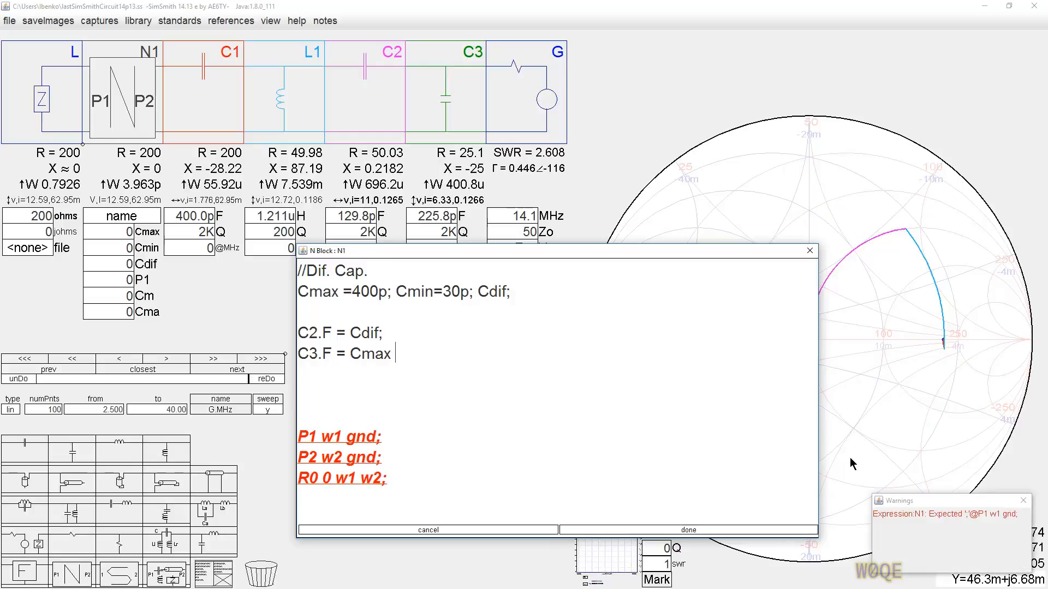
pyautogui.write('in')
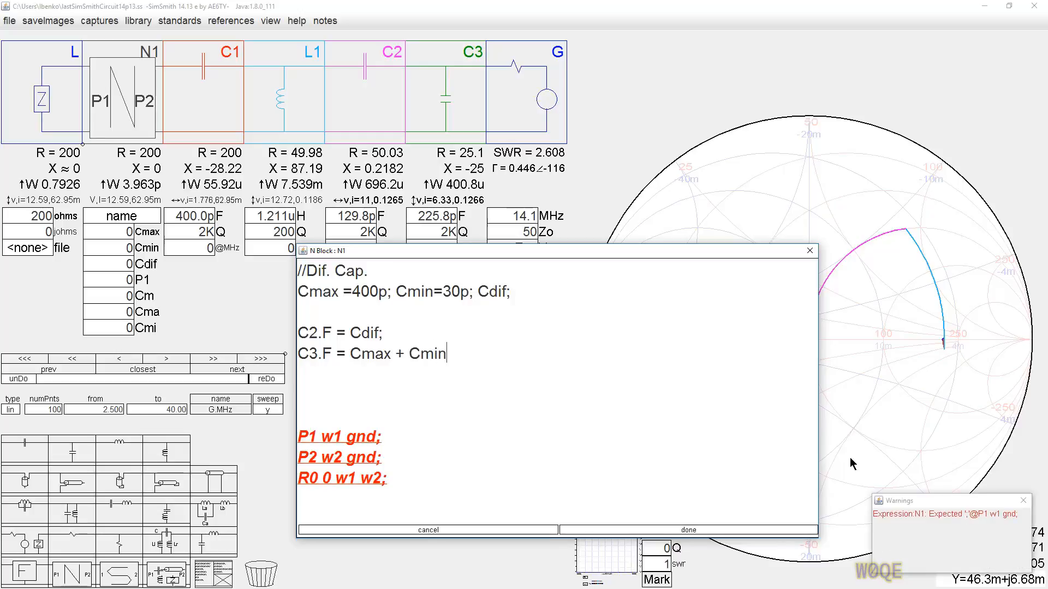
pyautogui.write(' - ')
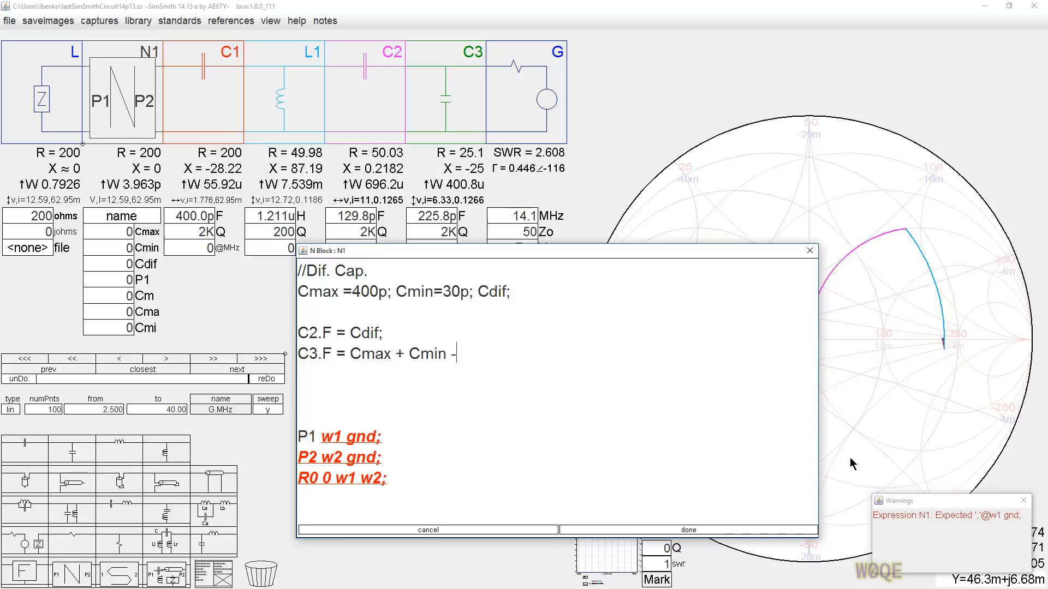
pyautogui.write('Cdif')
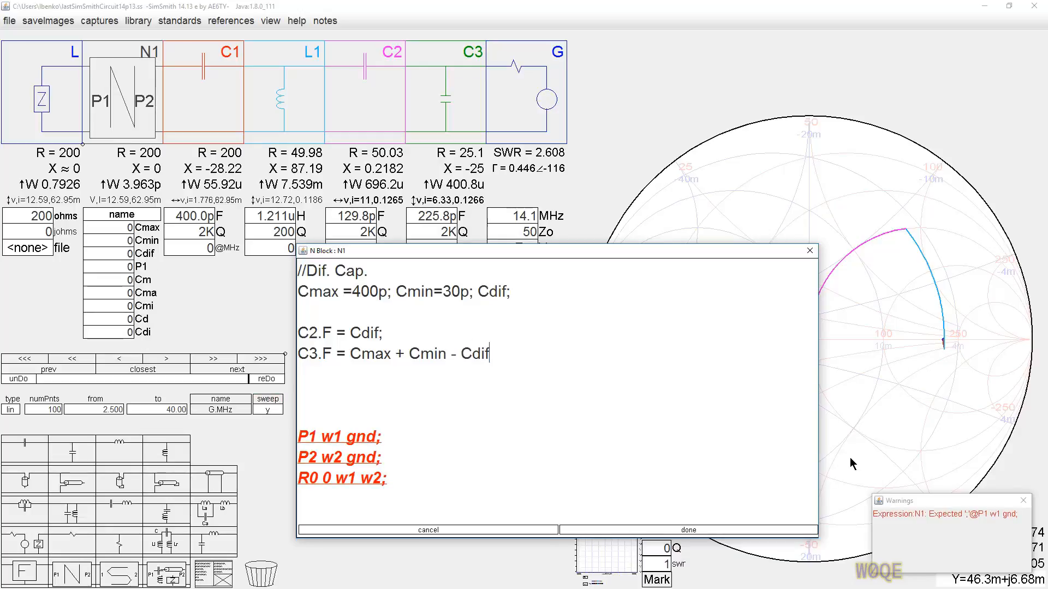
pyautogui.write(';')
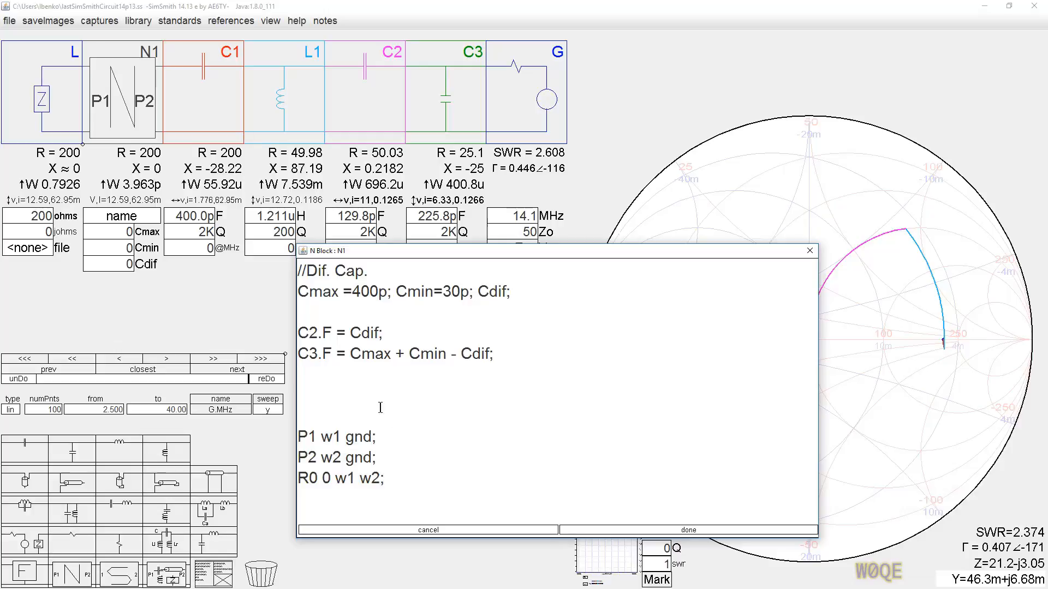
# Remove the spare blank lines above the P1 line and apply the N1 block code.
pyautogui.click(322, 372)
pyautogui.press('Delete')
pyautogui.press('Delete')
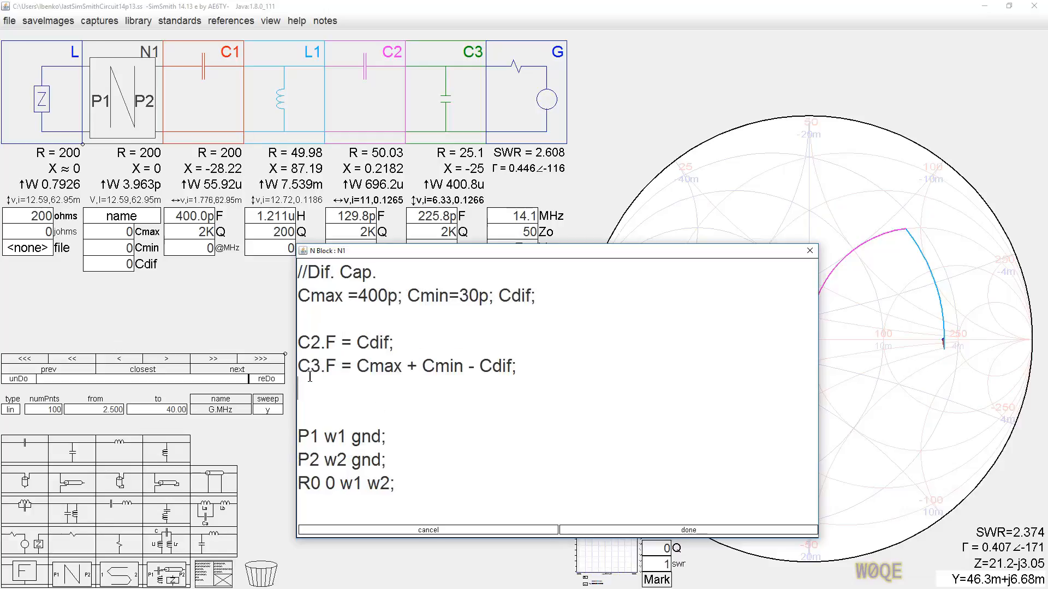
pyautogui.click(727, 531)
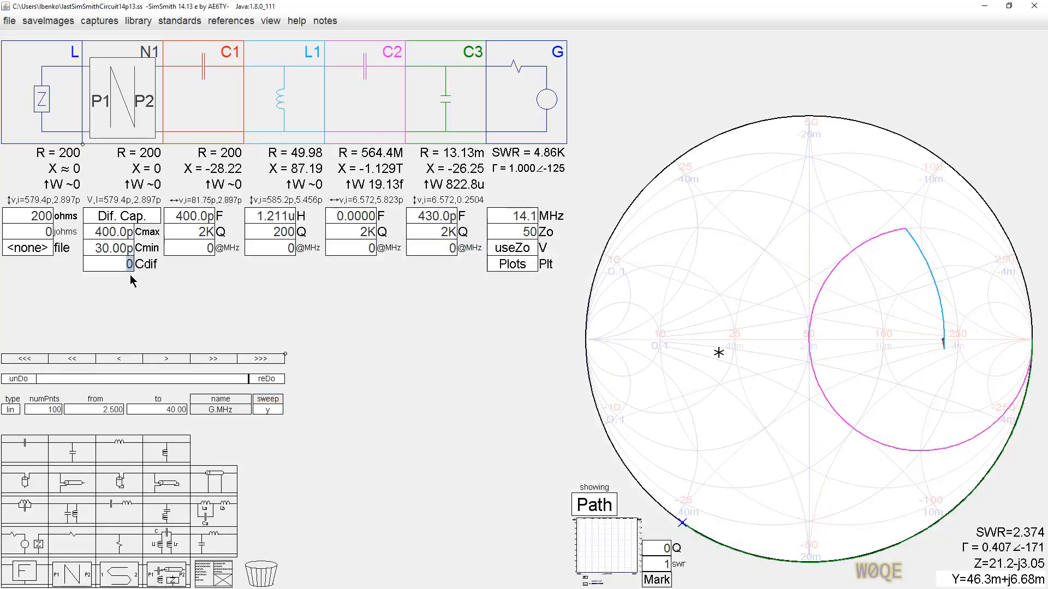
# Set the N1 block's Cdif to 30p and select C2's capacitance value.
pyautogui.write('30p')
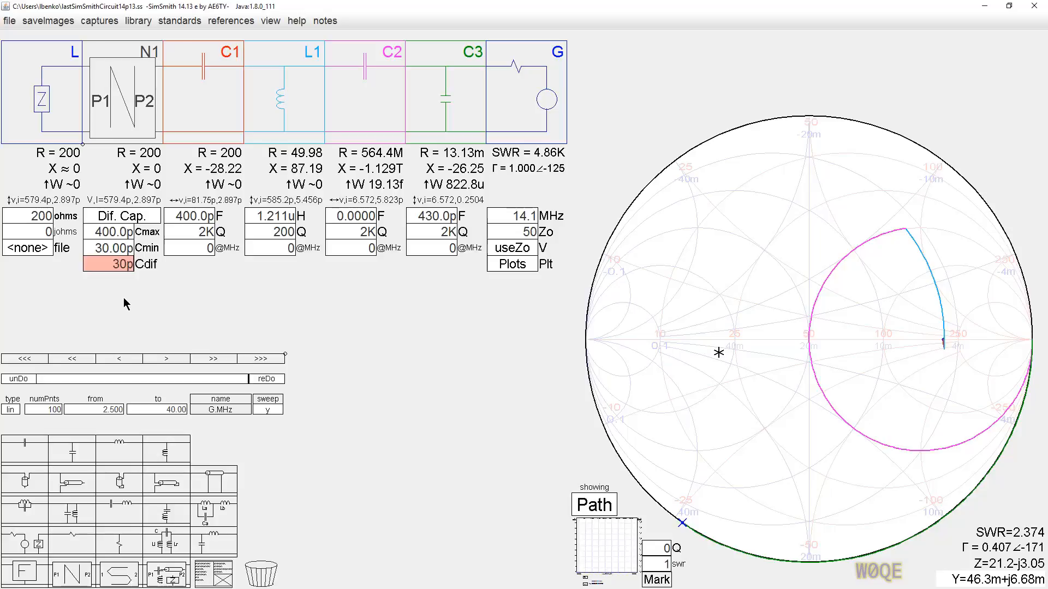
pyautogui.press('Return')
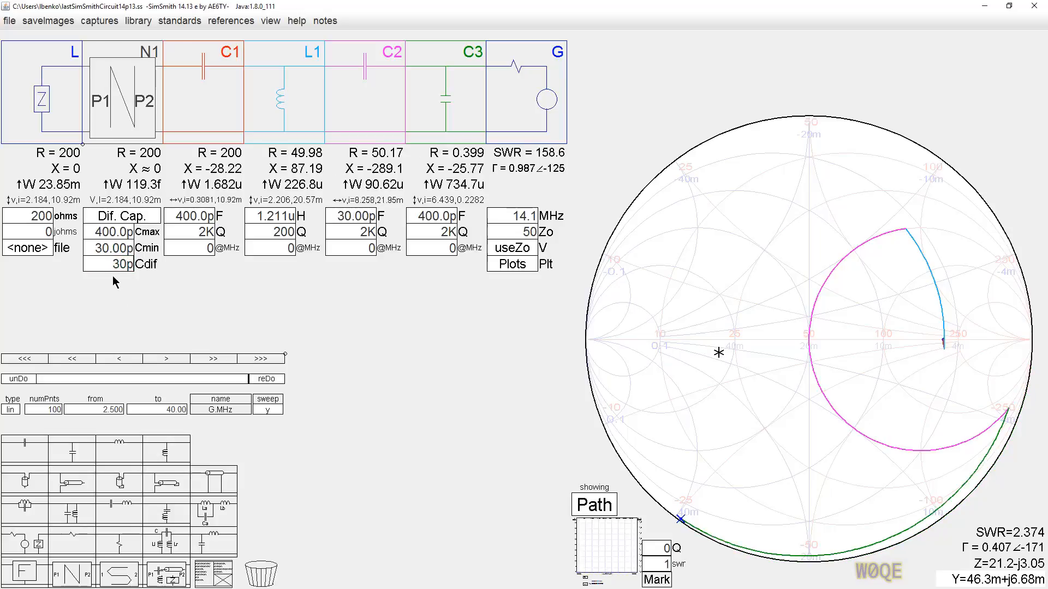
pyautogui.click(351, 215)
pyautogui.click(356, 218)
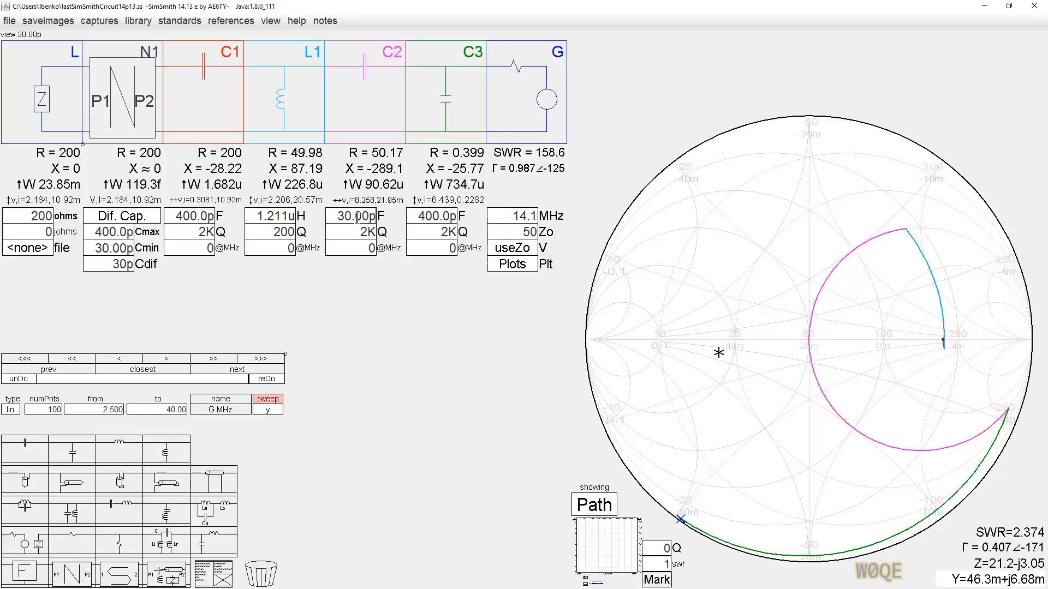
# Change the N1 block's Cdif parameter to linear increments of 10p.
pyautogui.click(427, 216)
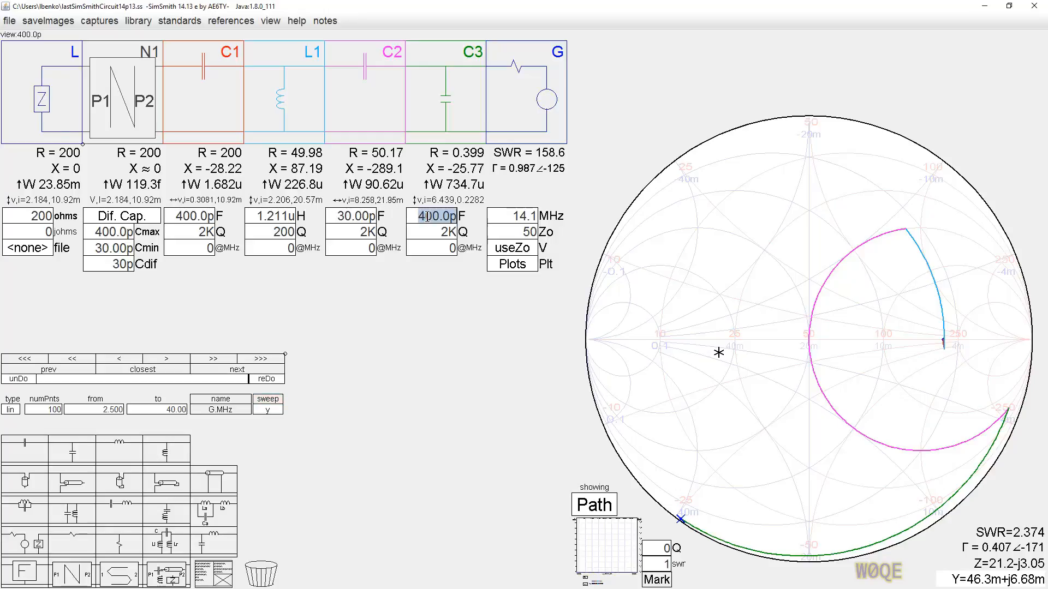
pyautogui.click(427, 217)
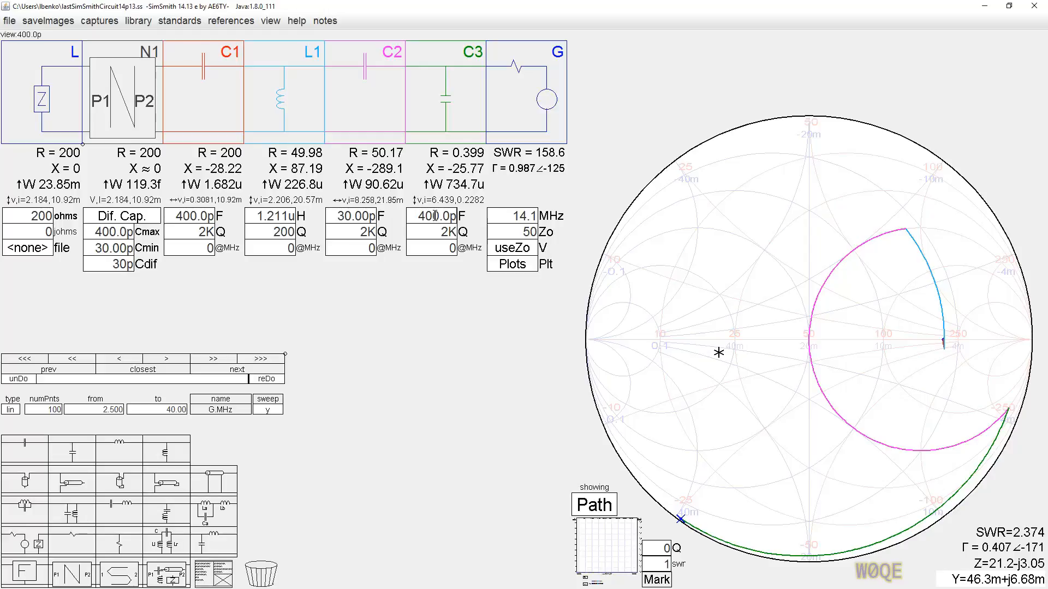
pyautogui.doubleClick(115, 265)
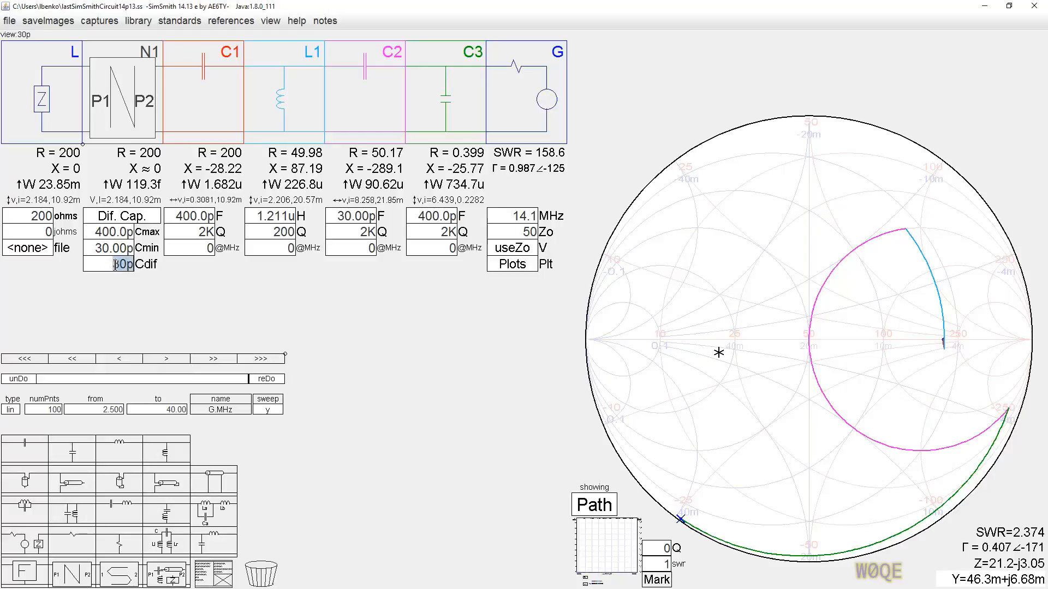
pyautogui.rightClick(115, 265)
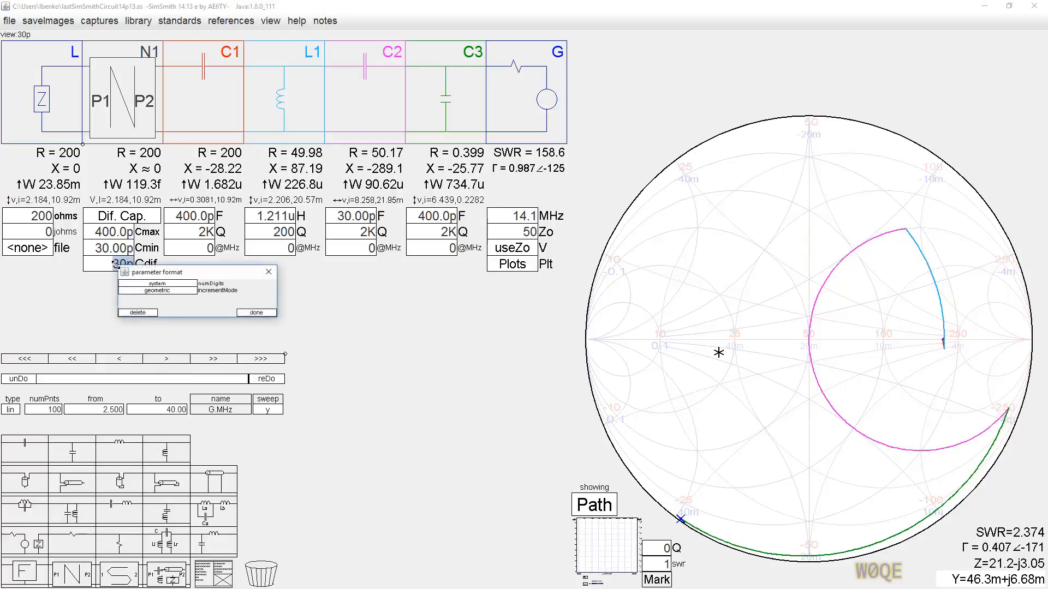
pyautogui.click(162, 292)
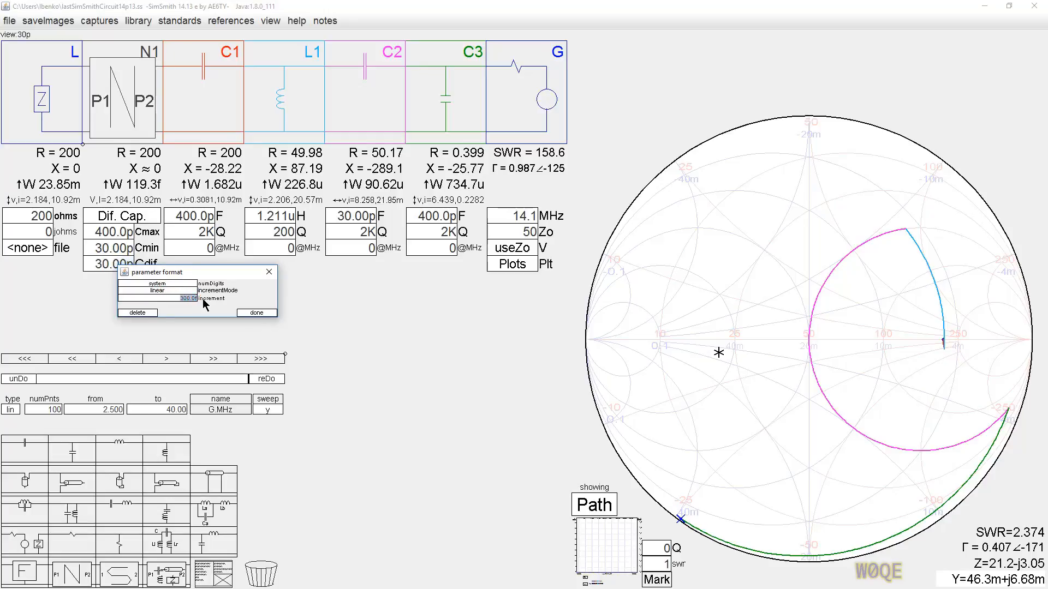
pyautogui.write('2')
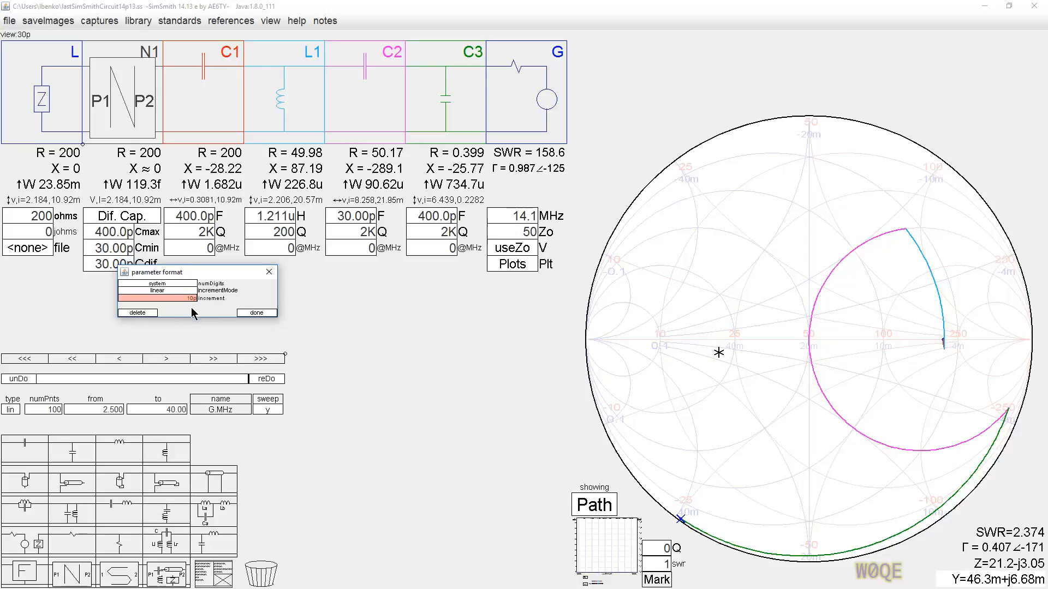
pyautogui.press('Return')
pyautogui.click(256, 313)
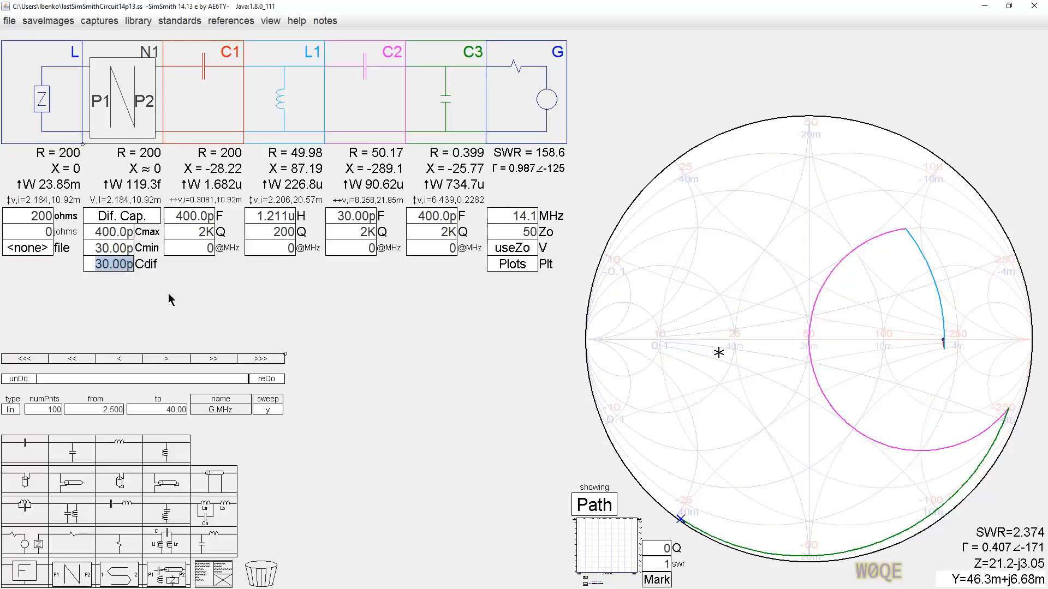
# Raise Cdif in 10p increments up to 400p to test how C2 and C3 follow it.
pyautogui.scroll(1, 115, 262)
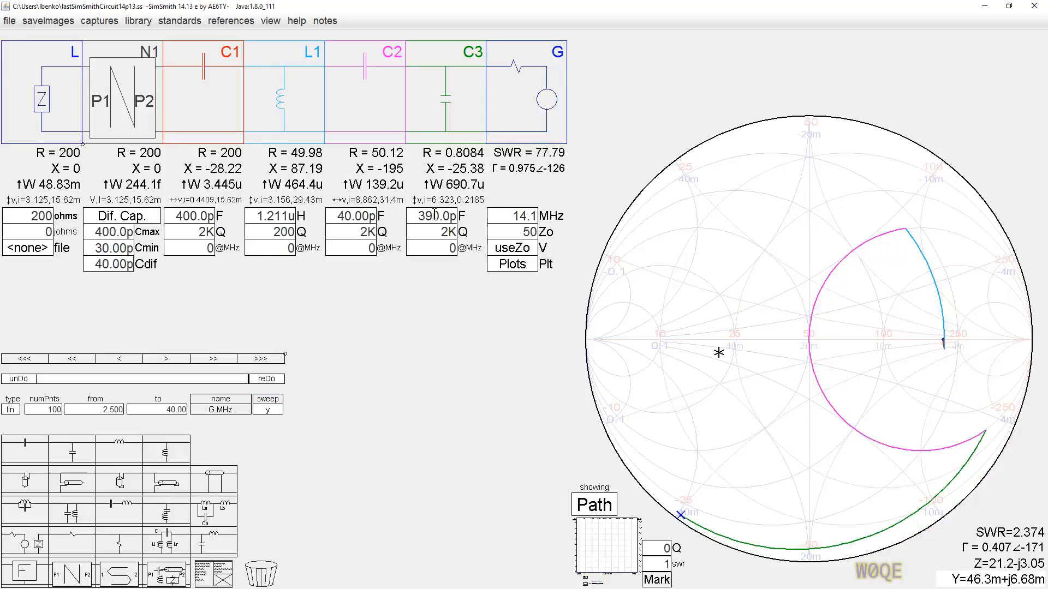
pyautogui.scroll(1, 116, 266)
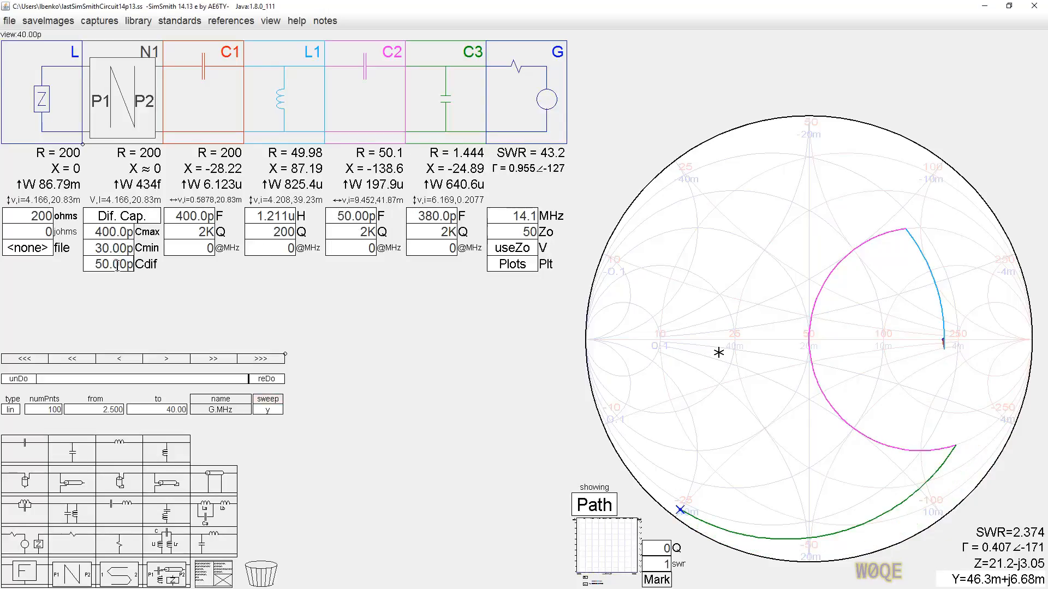
pyautogui.scroll(10, 117, 266)
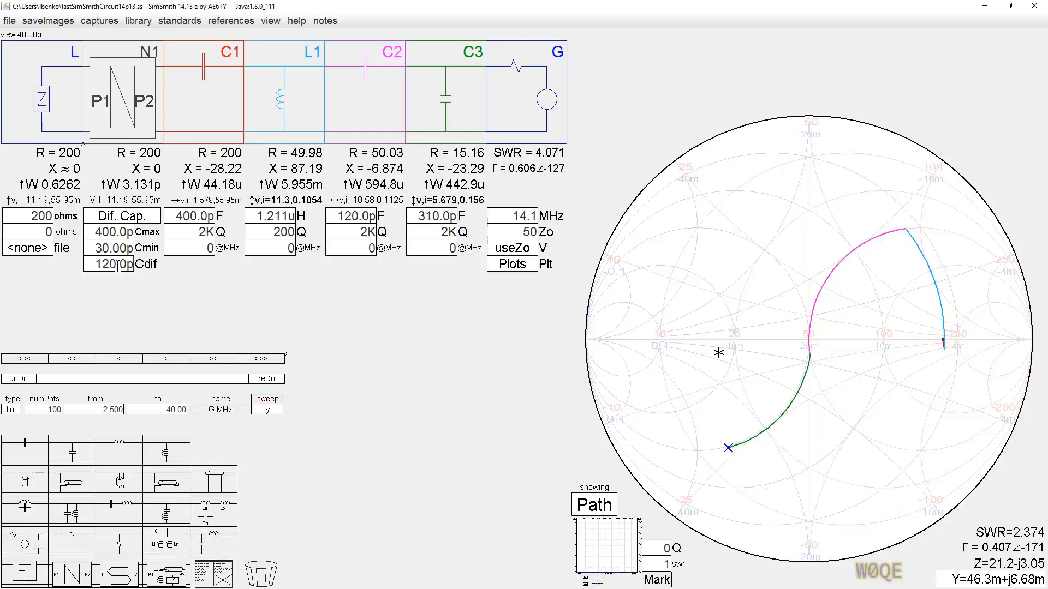
pyautogui.scroll(8, 117, 266)
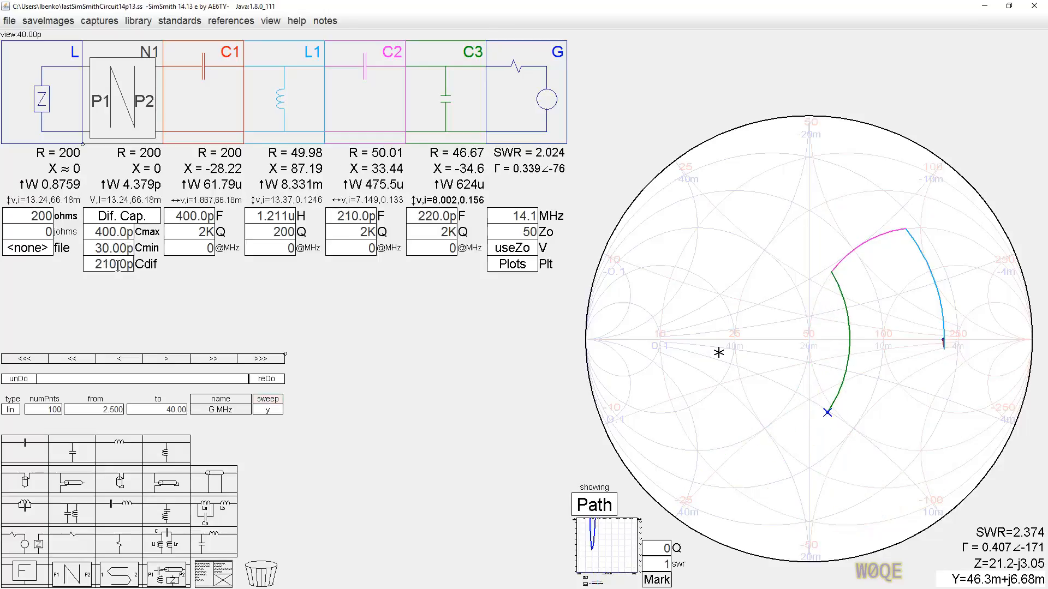
pyautogui.scroll(10, 118, 267)
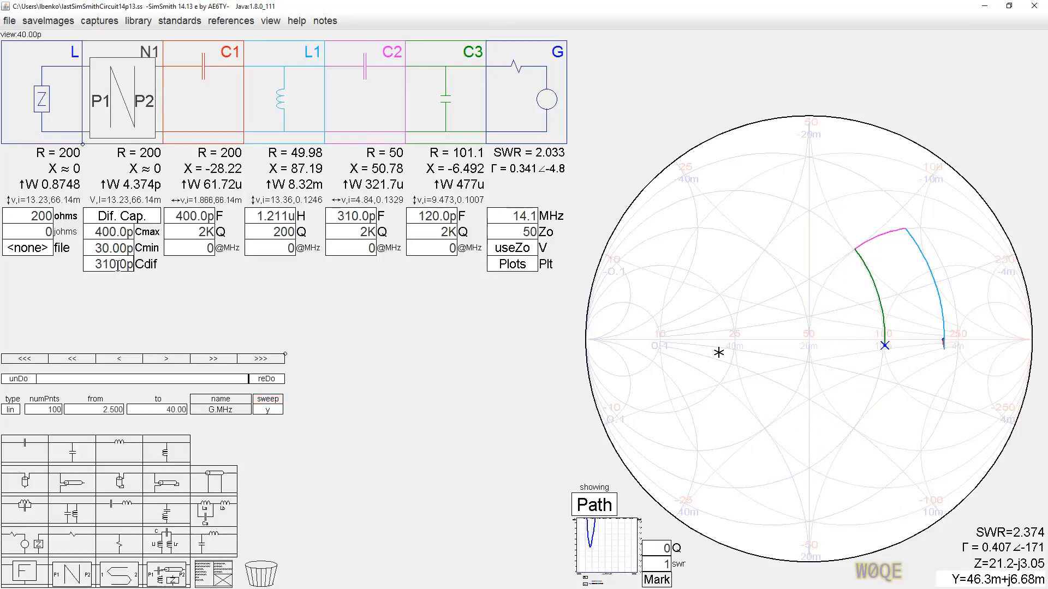
pyautogui.scroll(6, 117, 266)
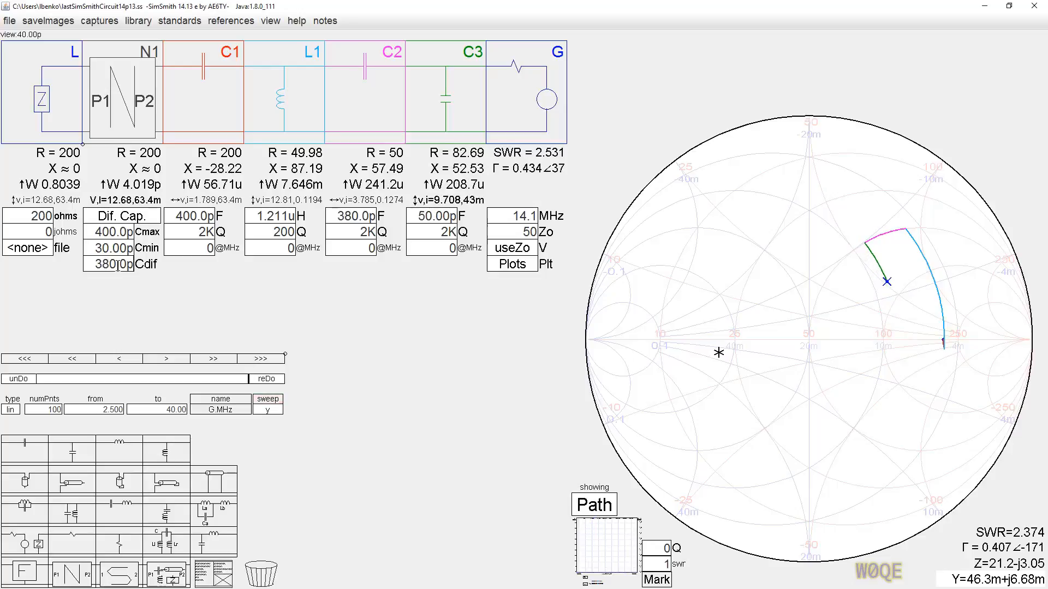
pyautogui.scroll(1, 118, 266)
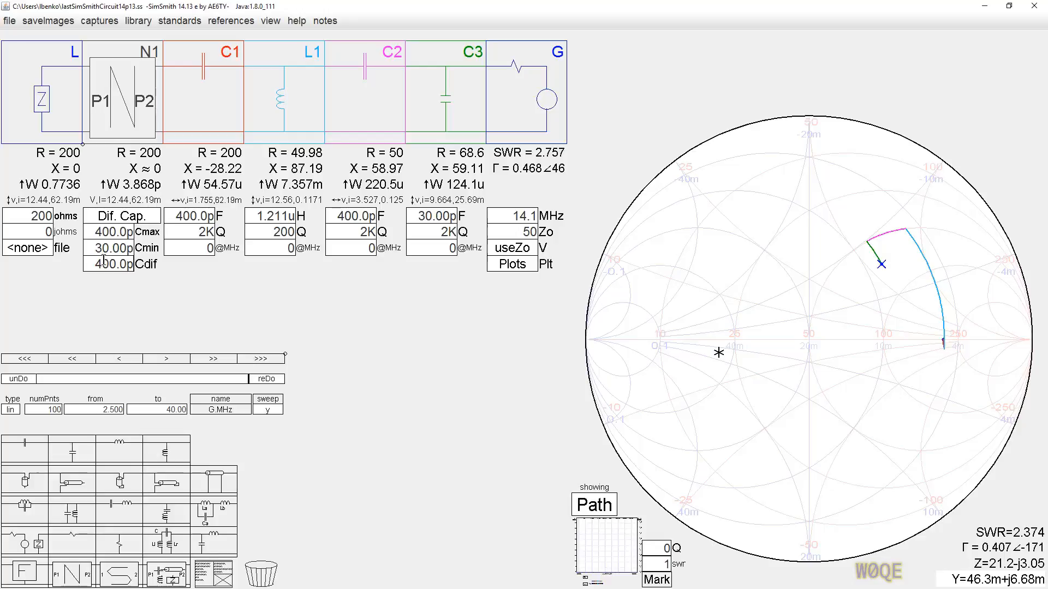
# Run Cdif past Cmax to 470p, lower it below Cmin to -30p, and return it to 30p.
pyautogui.scroll(7, 103, 263)
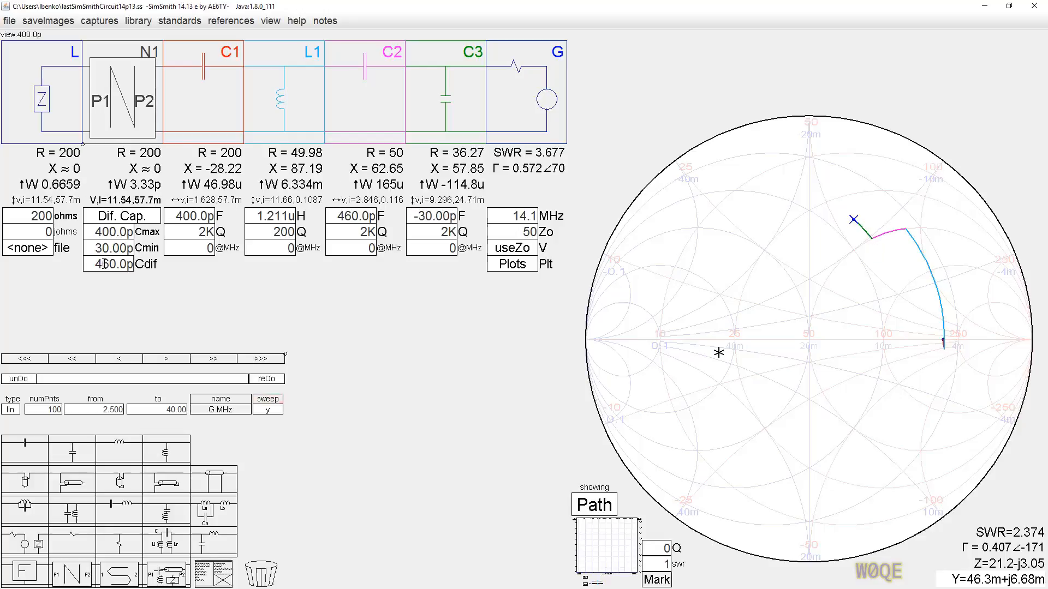
pyautogui.scroll(-9, 117, 267)
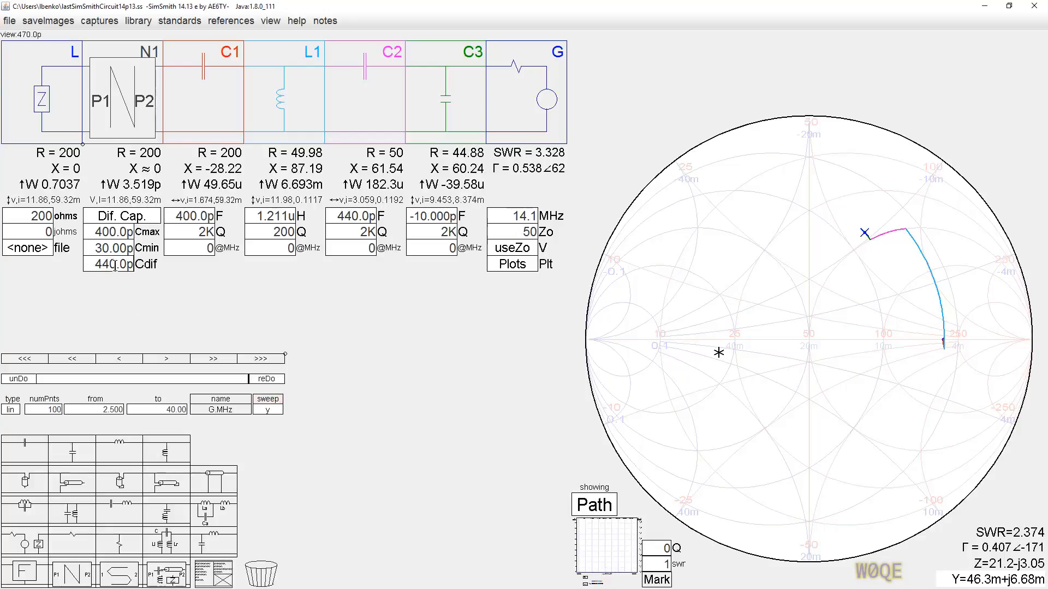
pyautogui.scroll(-20, 117, 267)
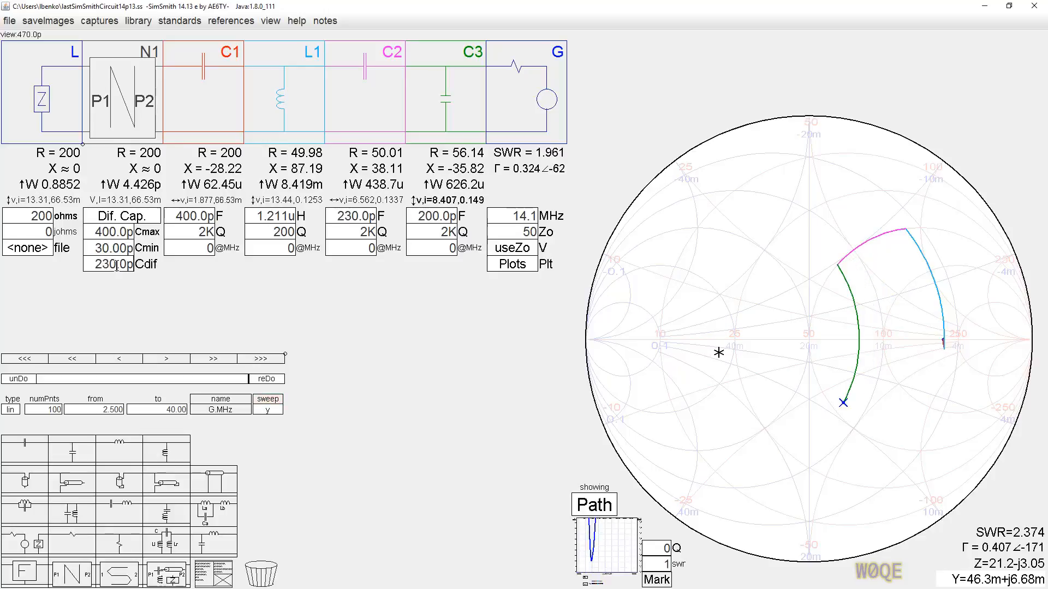
pyautogui.scroll(-15, 117, 266)
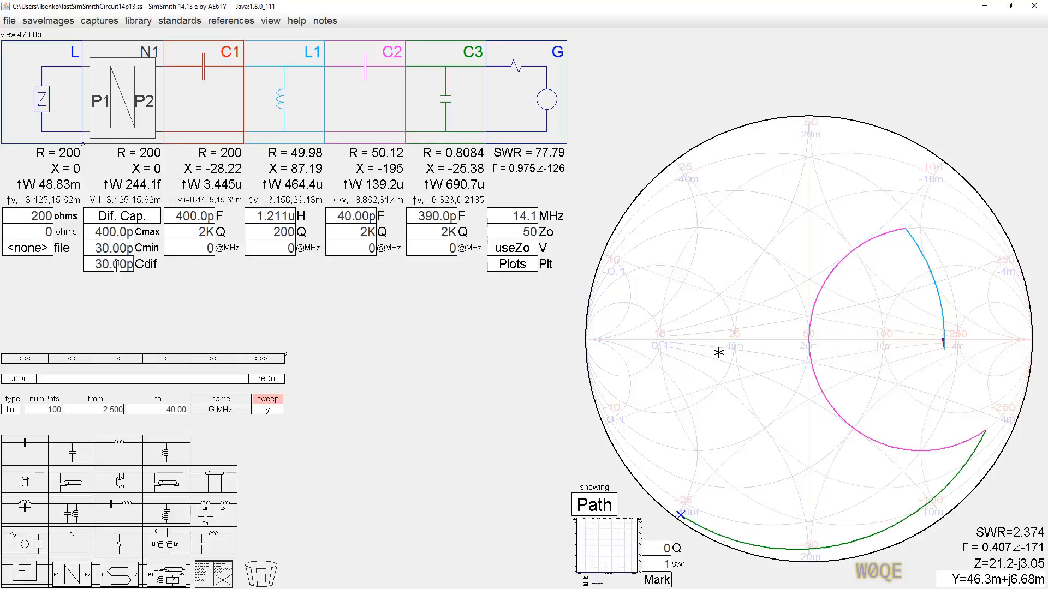
pyautogui.scroll(-3, 117, 266)
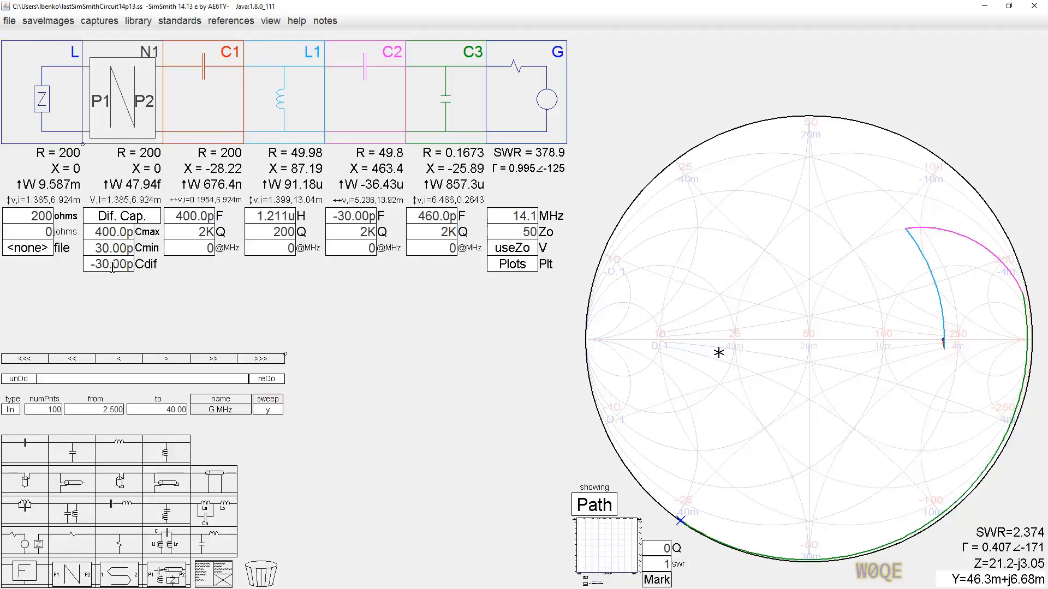
pyautogui.scroll(4, 116, 265)
pyautogui.scroll(2, 117, 264)
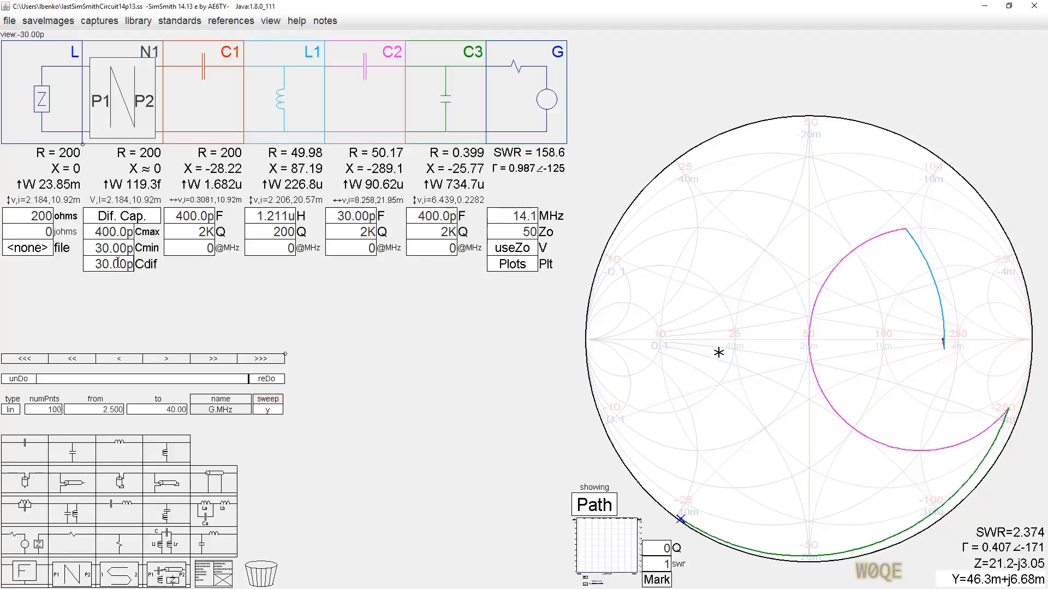
# Begin limiting Cdif in the N1 code with "Cdif = Cdif>Cmax ? Cmax : ( );" on the blank line above the C2 assignment.
pyautogui.click(120, 216)
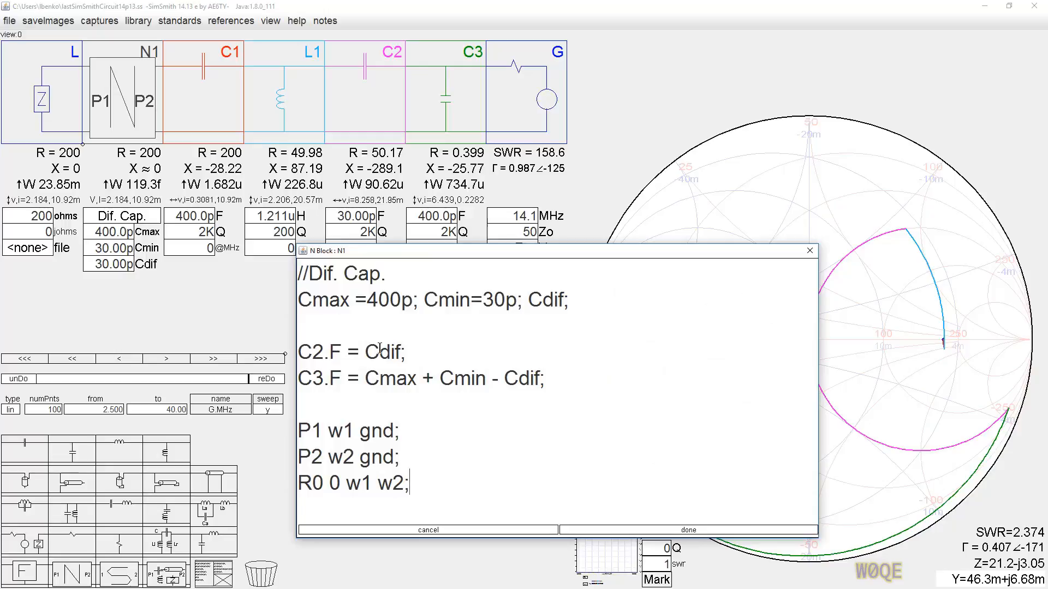
pyautogui.click(305, 331)
pyautogui.write('Cdif')
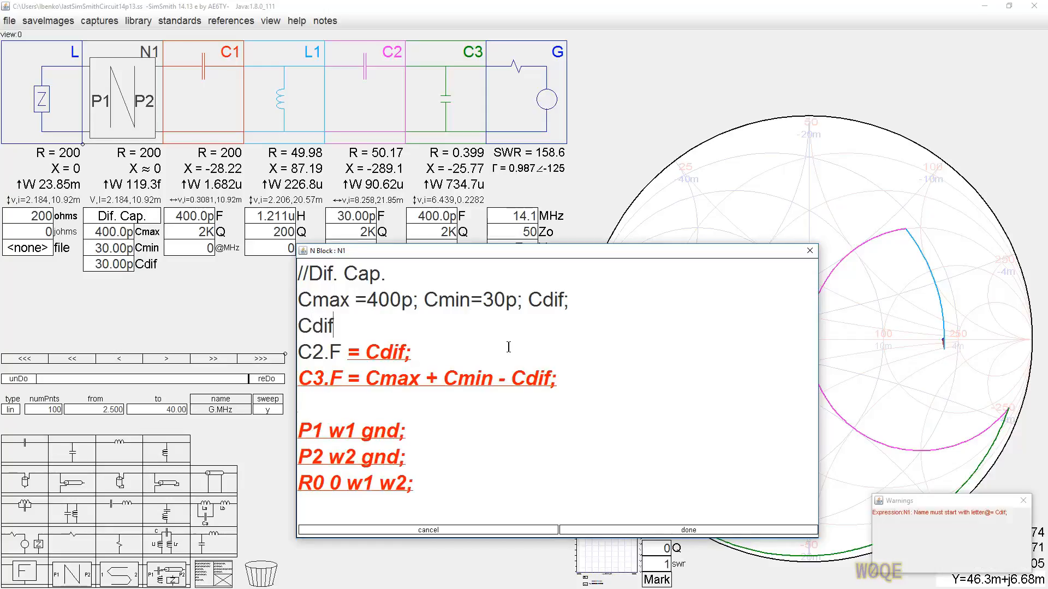
pyautogui.write(' = ')
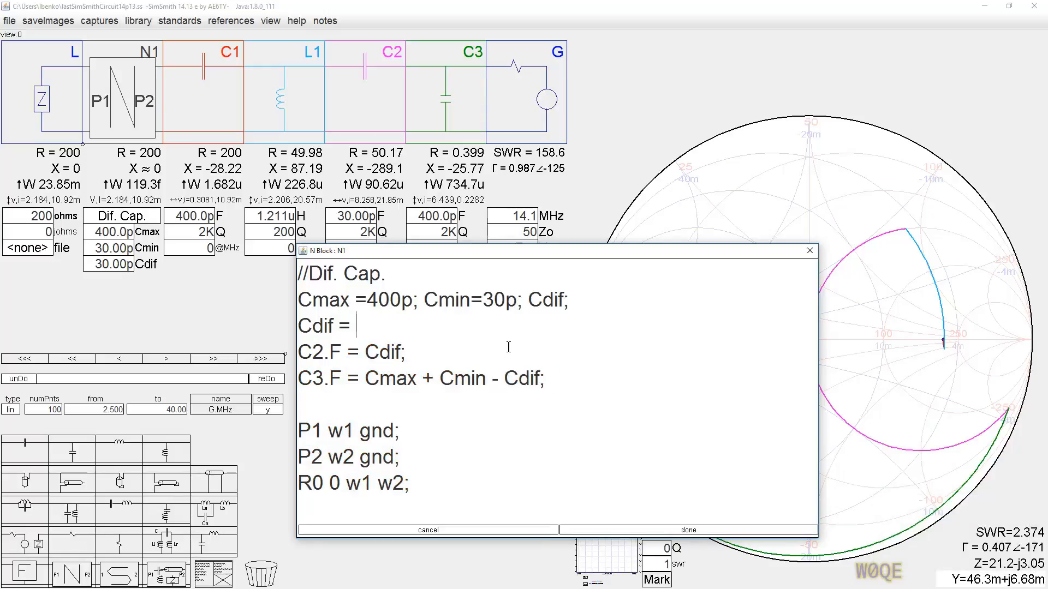
pyautogui.write('Cdif')
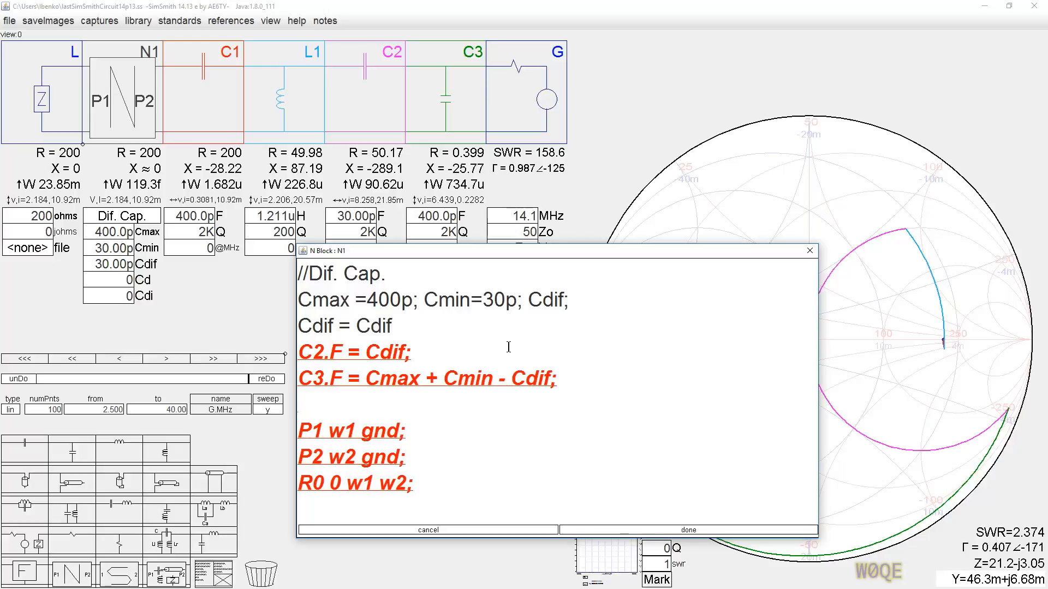
pyautogui.write('>C')
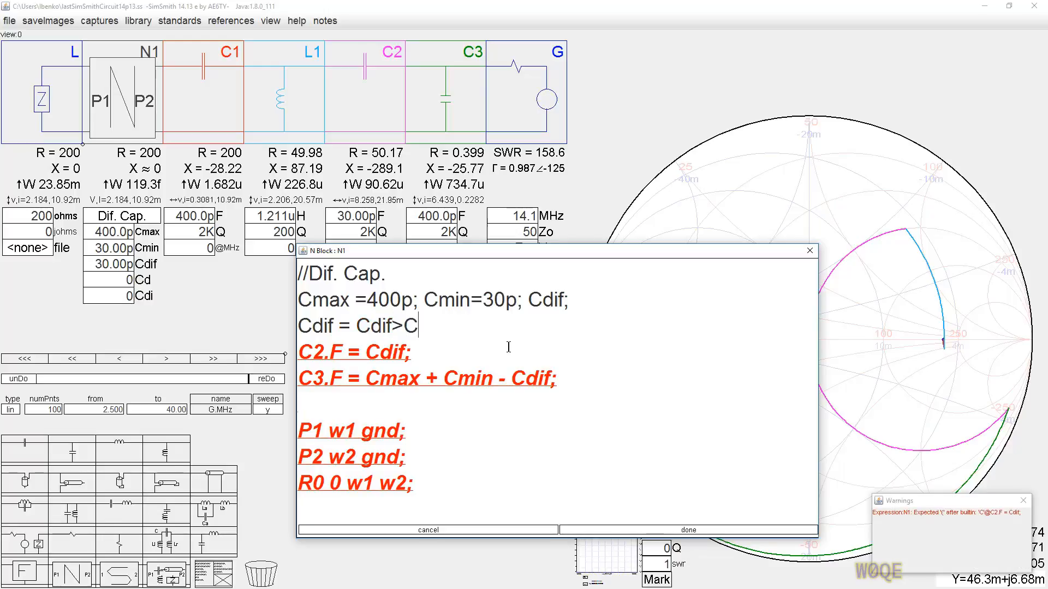
pyautogui.write('max')
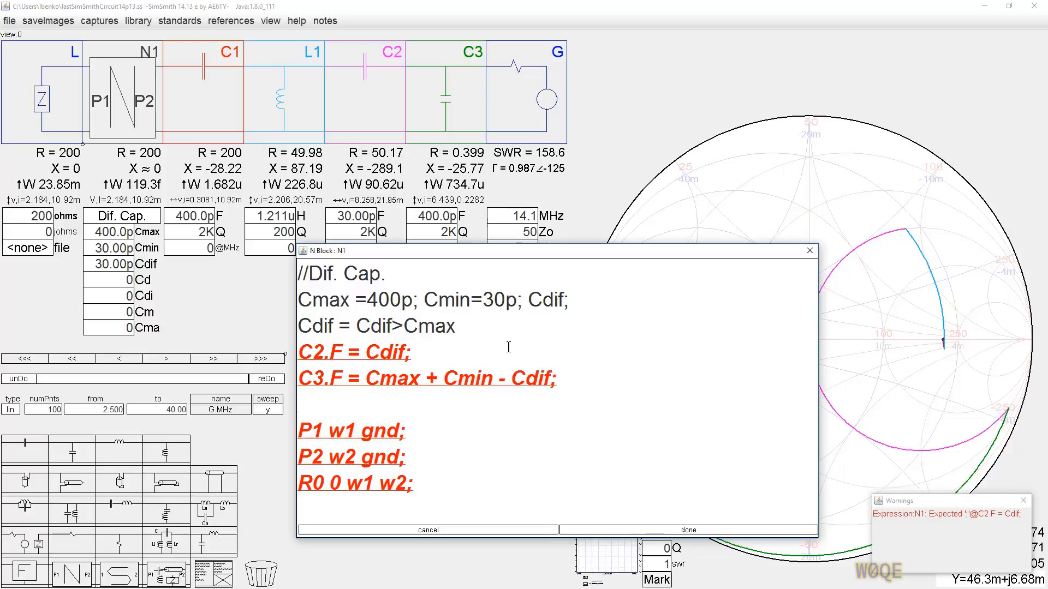
pyautogui.write(' ?')
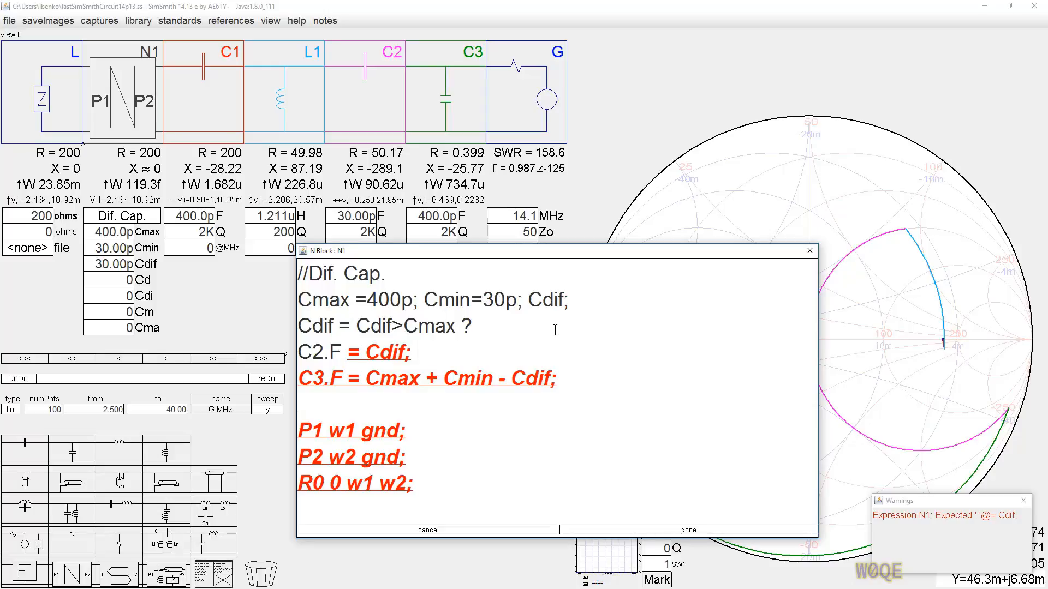
pyautogui.write('Cma')
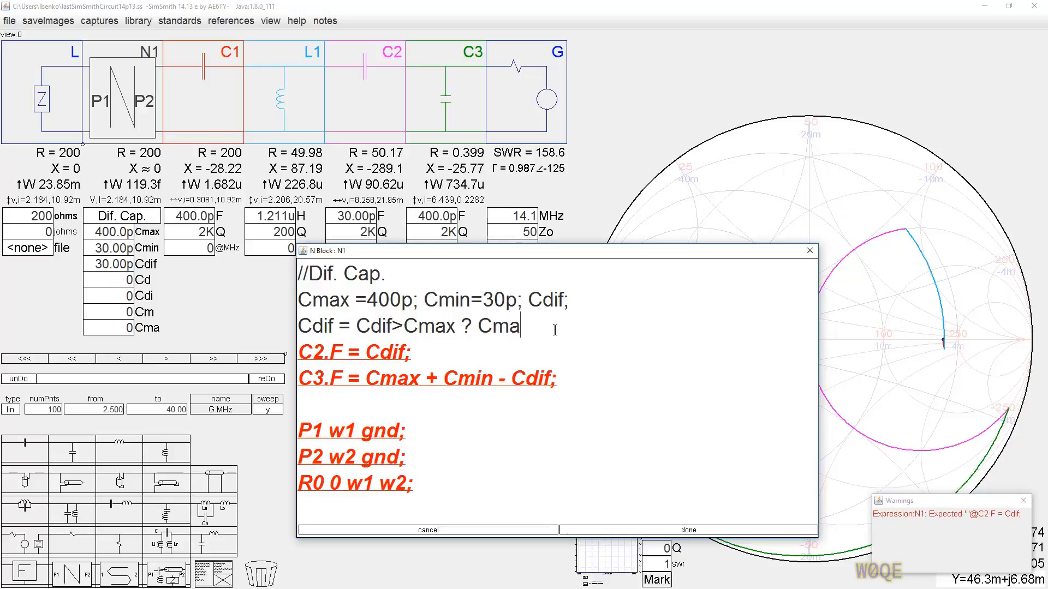
pyautogui.write('x : (   ')
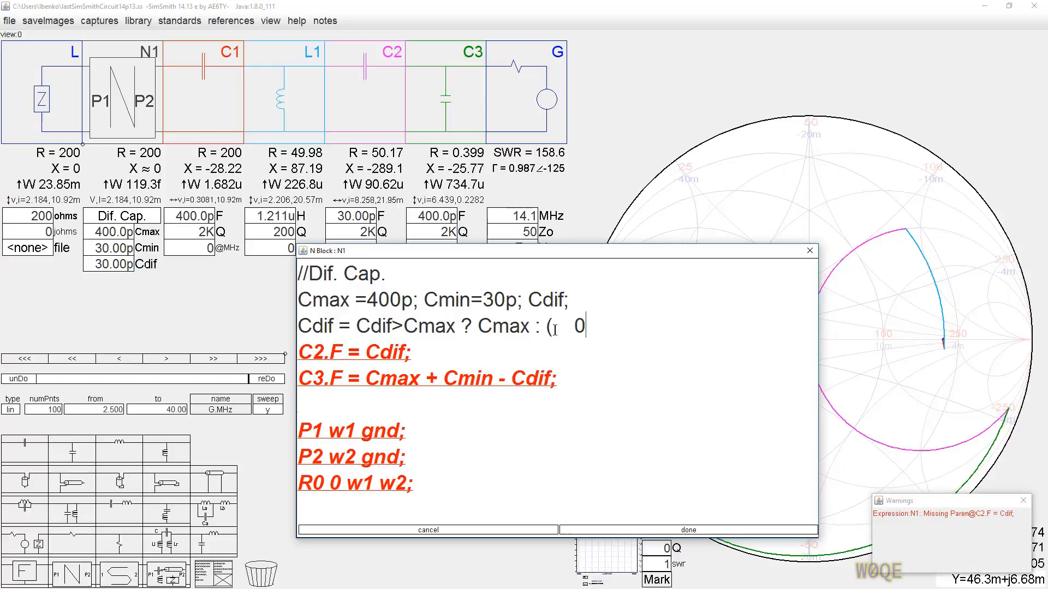
pyautogui.write(');')
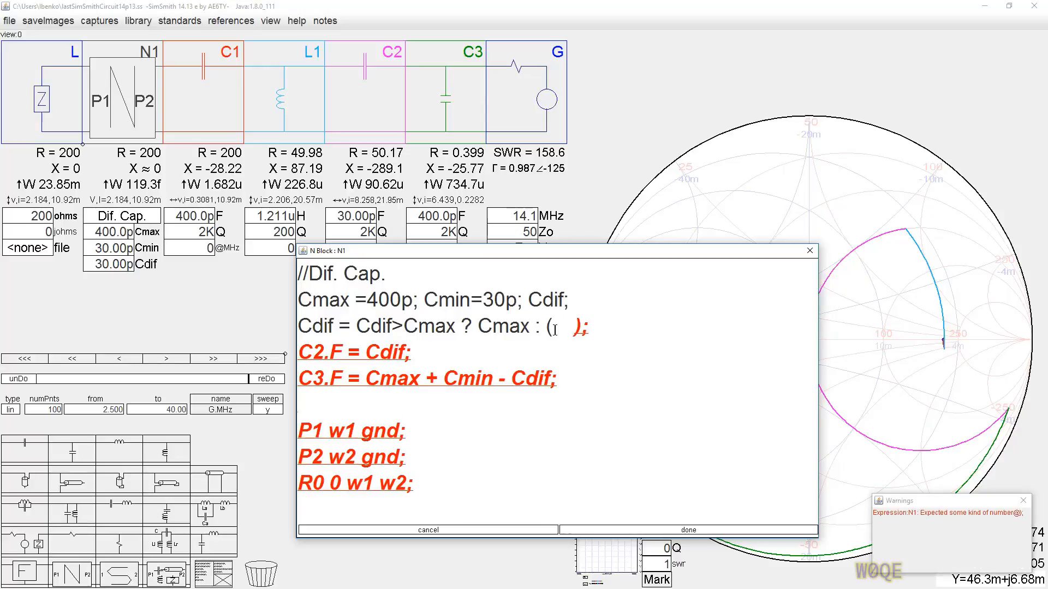
# Fill the empty parentheses of the Cdif line with the lower-limit condition "Cdif<Cmin ? Cmin : Cdif".
pyautogui.click(554, 330)
pyautogui.write('Cdif')
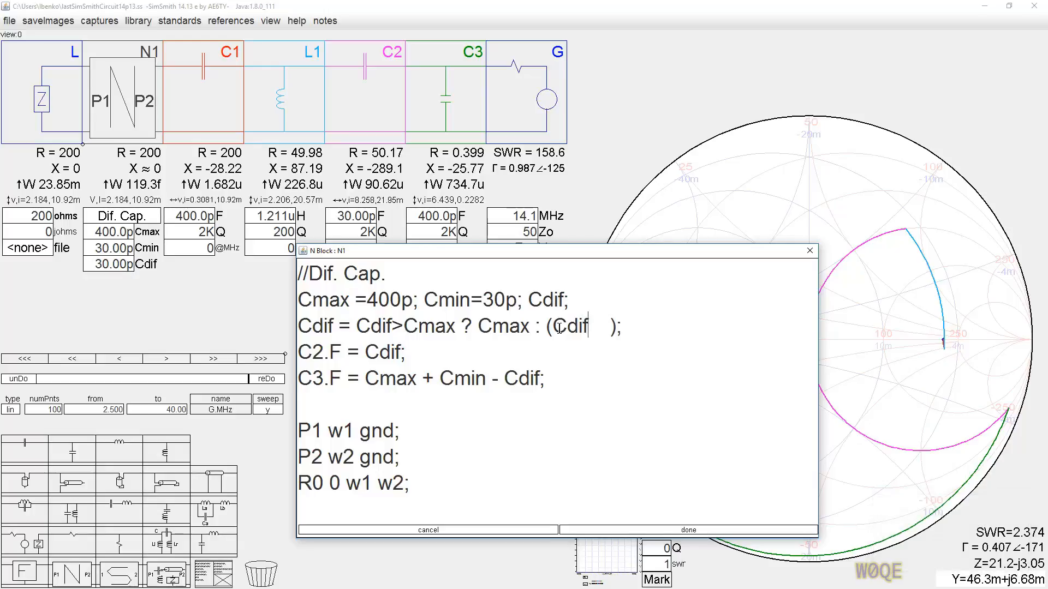
pyautogui.write('<')
pyautogui.write('min')
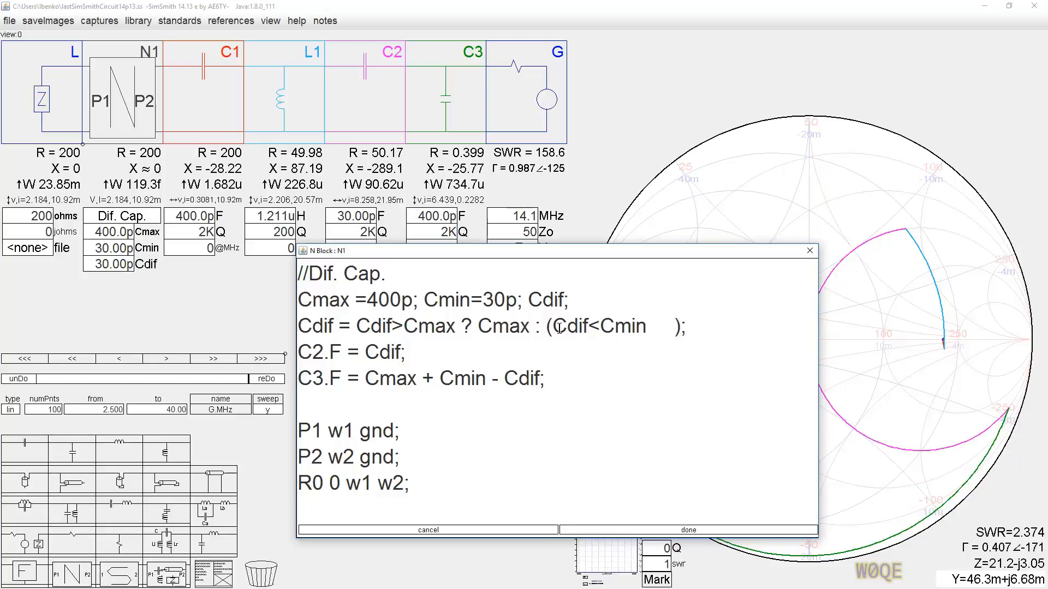
pyautogui.write(' ? ')
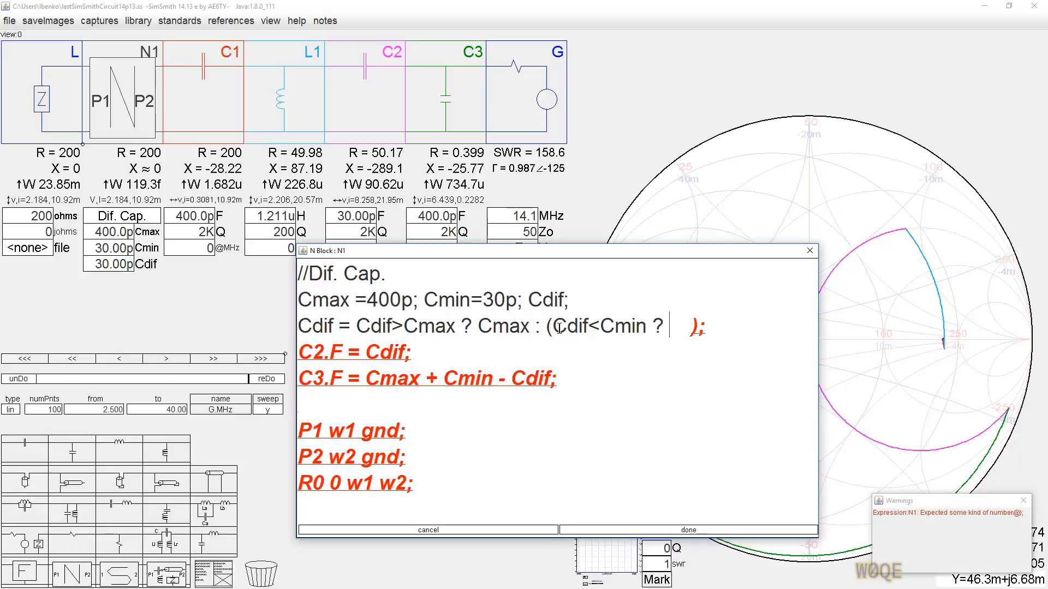
pyautogui.write('Cmin')
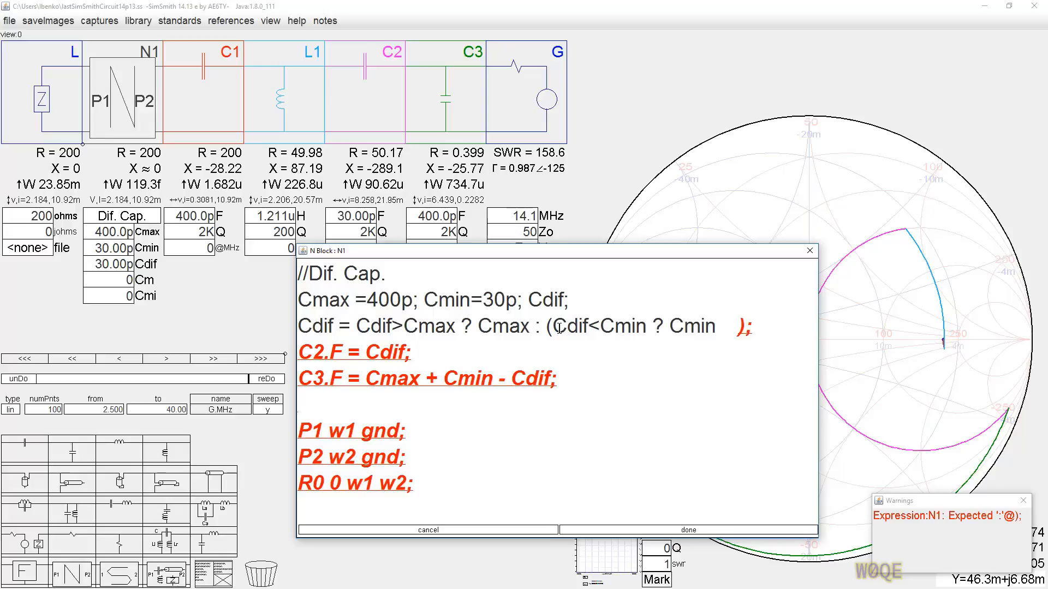
pyautogui.write(' : ')
pyautogui.write('Cdif')
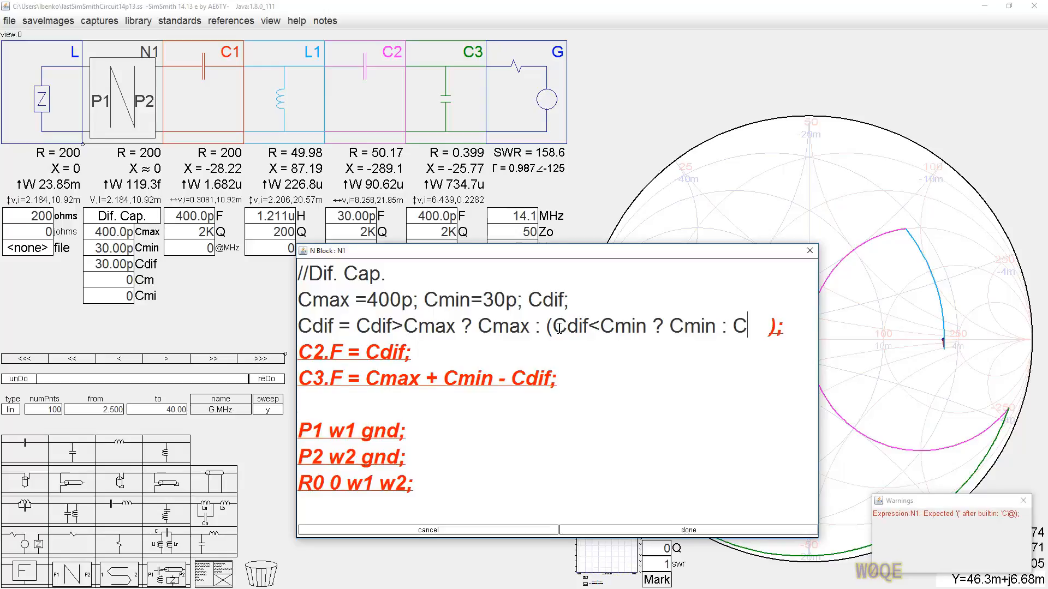
# Remove the extra spaces before the closing parenthesis of the Cdif clamp line and apply the N1 code.
pyautogui.press('Delete')
pyautogui.press('Delete')
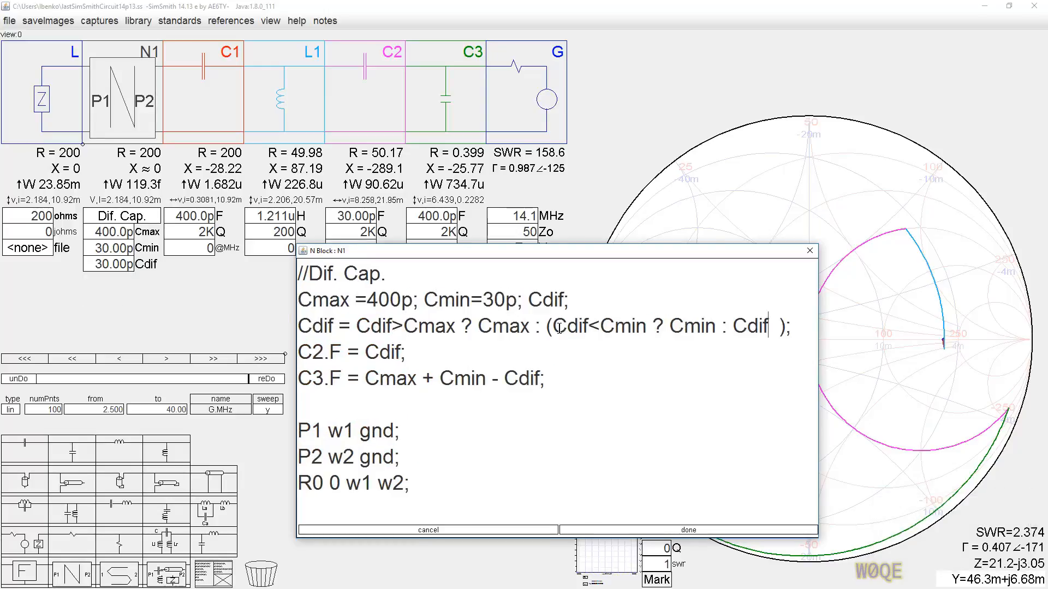
pyautogui.press('Delete')
pyautogui.click(696, 531)
# Test the clamped Cdif by varying it between 30p and 400p, finishing at 140p.
pyautogui.click(110, 265)
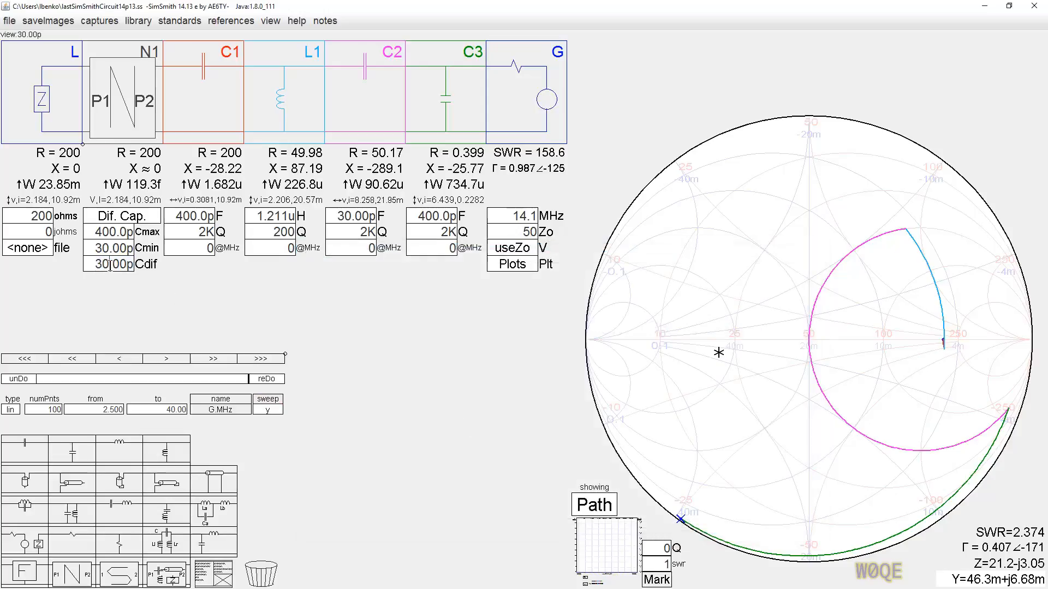
pyautogui.scroll(4, 110, 265)
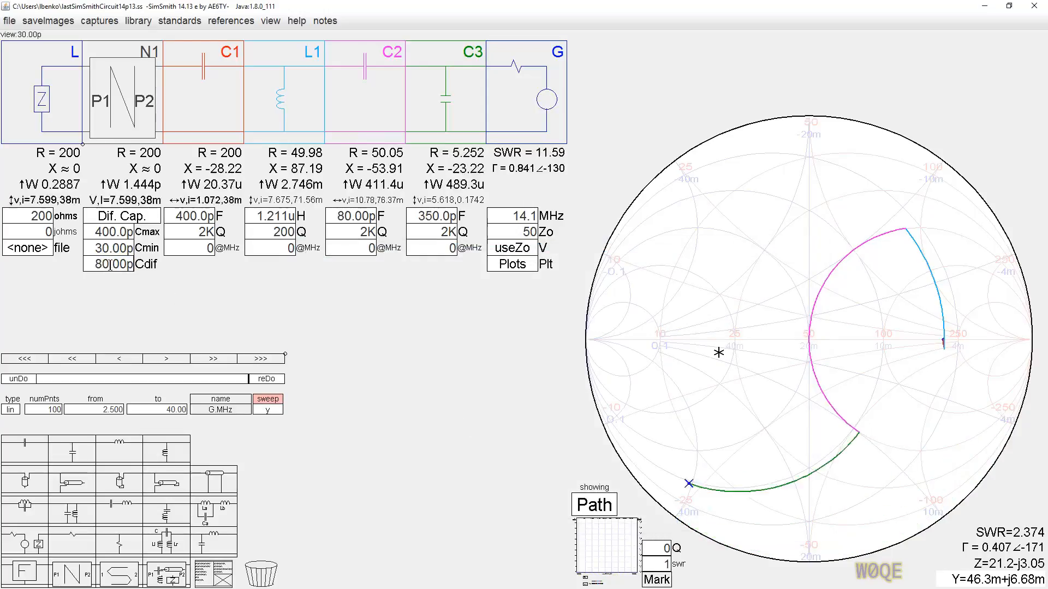
pyautogui.scroll(-4, 111, 265)
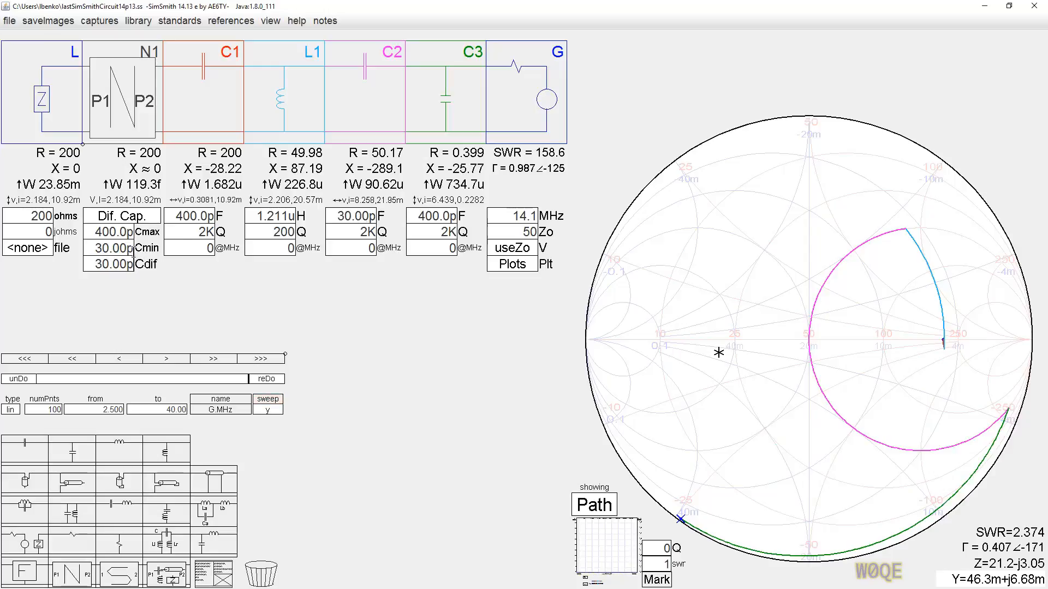
pyautogui.scroll(20, 109, 263)
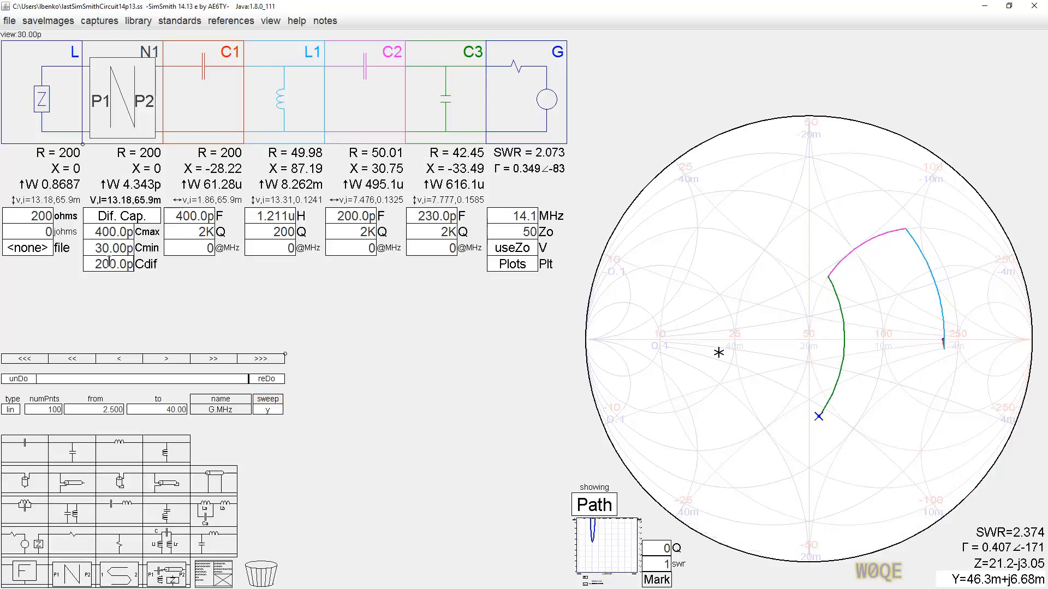
pyautogui.scroll(15, 109, 263)
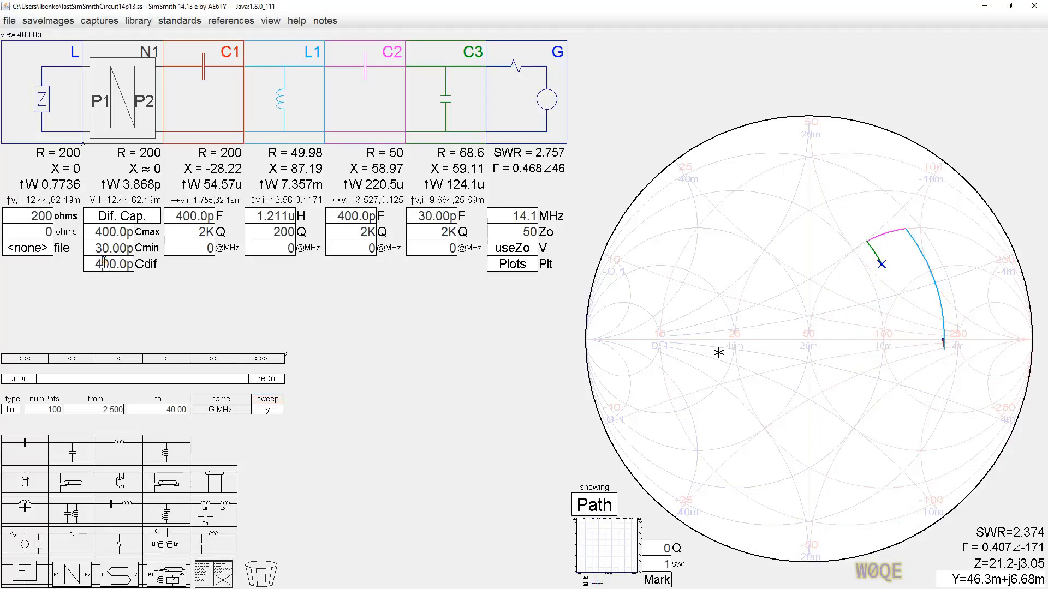
pyautogui.scroll(-11, 106, 265)
pyautogui.scroll(-15, 104, 264)
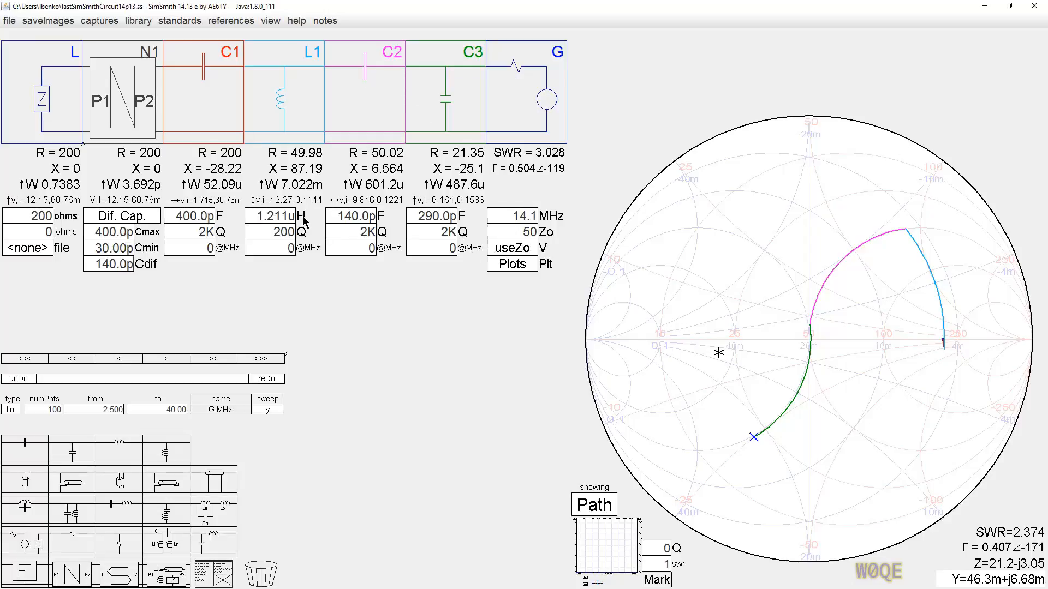
# Lower the L1 inductance to 910 nH.
pyautogui.click(274, 218)
pyautogui.scroll(-5, 273, 217)
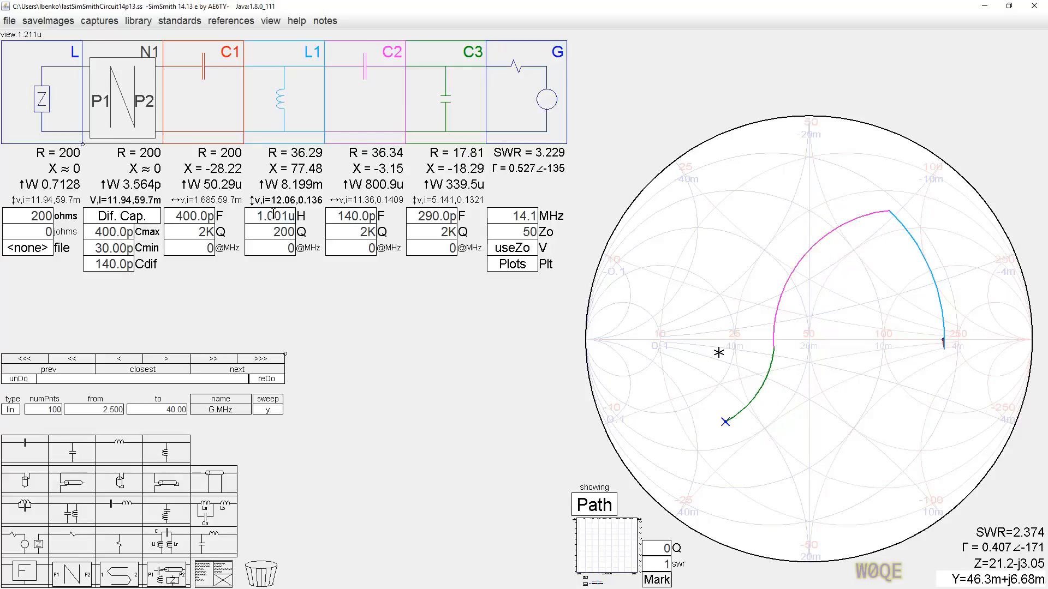
pyautogui.scroll(-2, 273, 218)
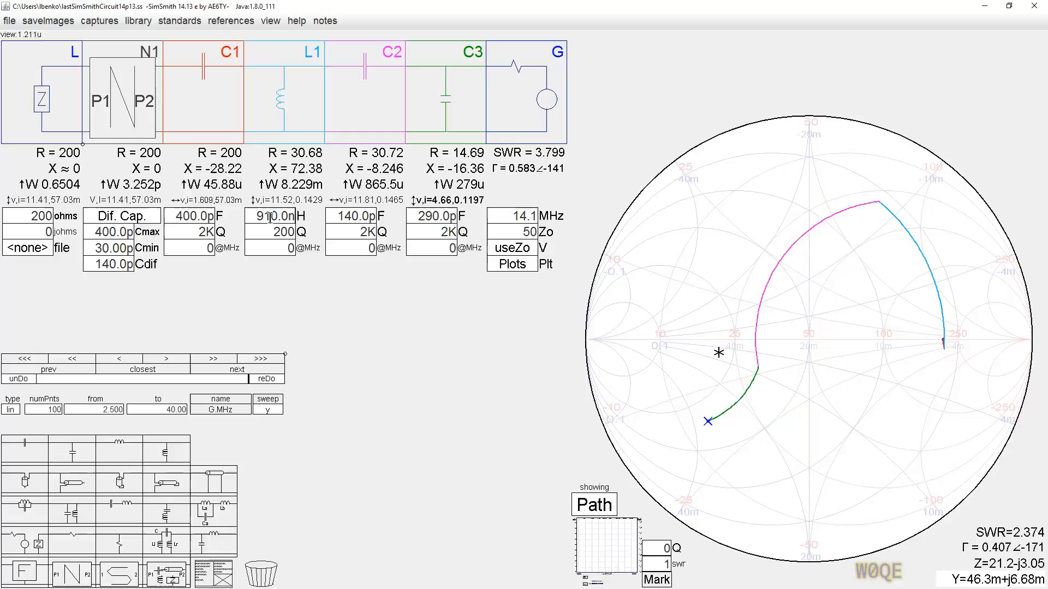
# Raise Cdif to 234p in progressively finer increments to bring the match point close to the Smith chart's centre.
pyautogui.click(130, 263)
pyautogui.scroll(-2, 133, 261)
pyautogui.scroll(4, 133, 261)
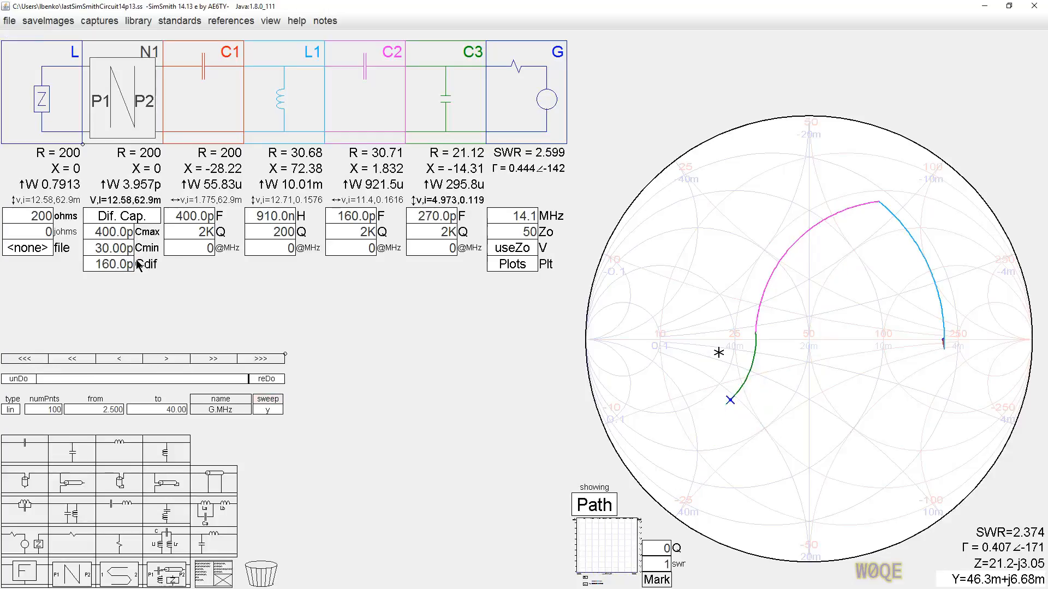
pyautogui.scroll(5, 126, 262)
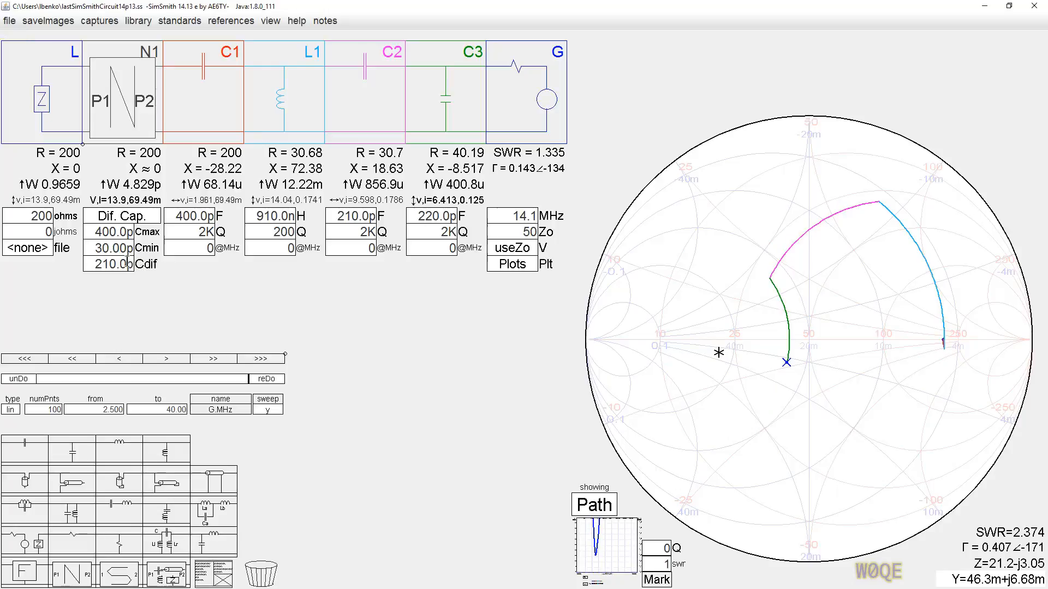
pyautogui.scroll(1, 115, 268)
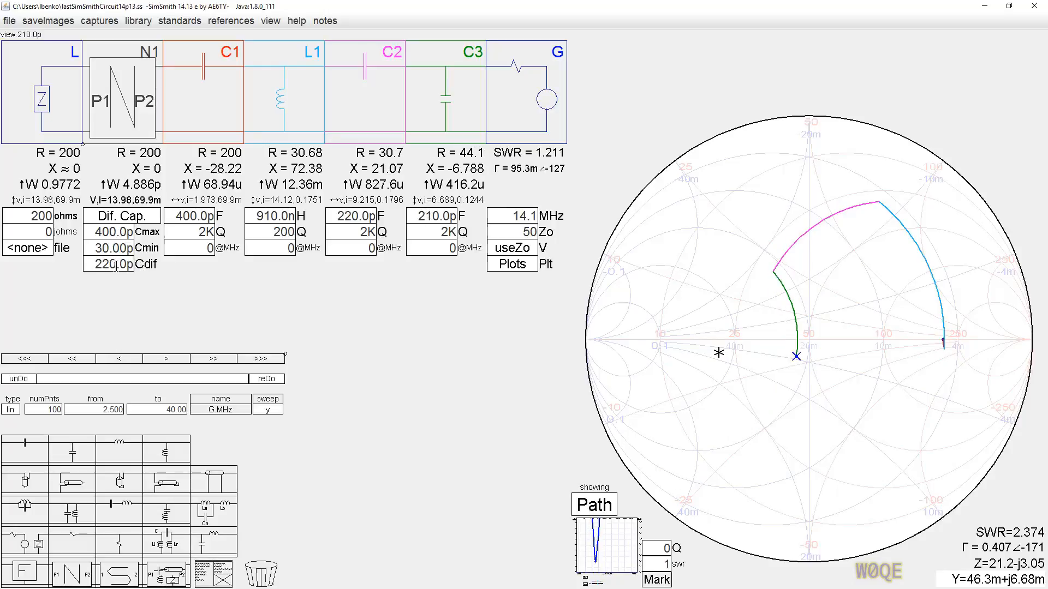
pyautogui.scroll(1, 115, 267)
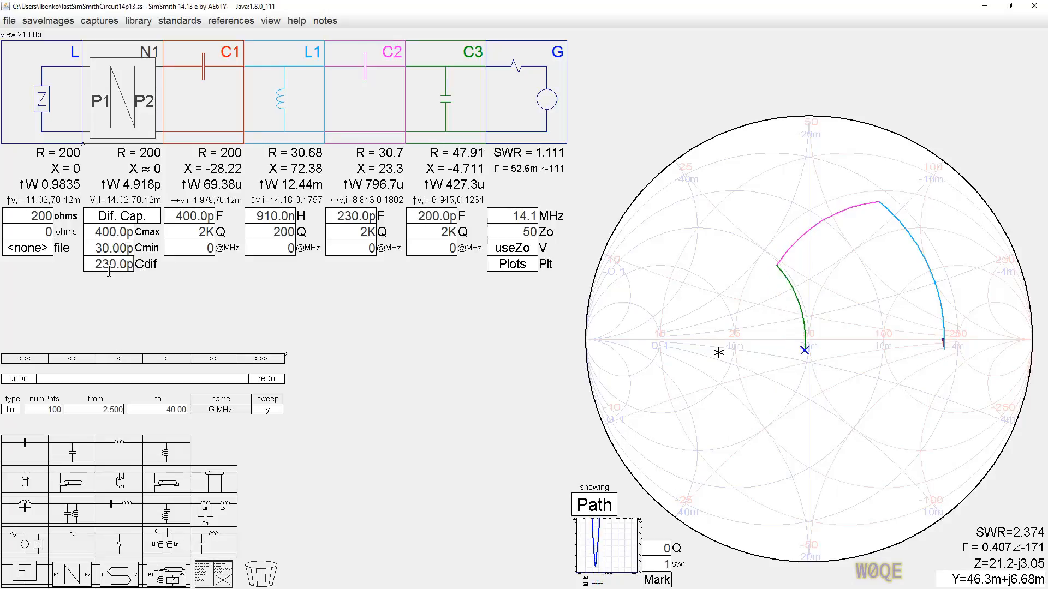
pyautogui.scroll(2, 124, 263)
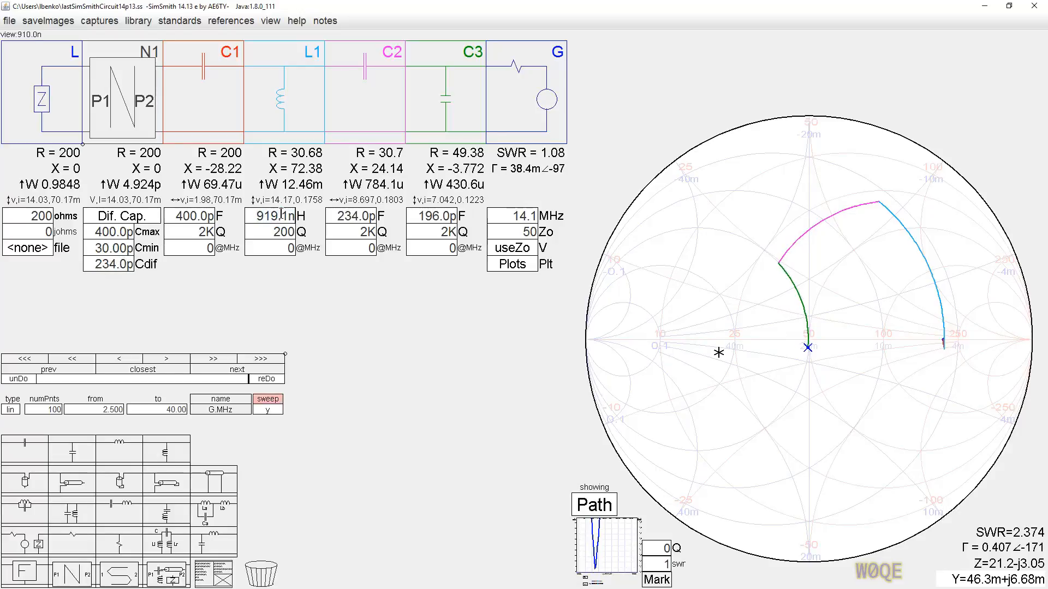
# Adjust the match by setting L1 to 928.3 nH and Cdif to 239p.
pyautogui.scroll(2, 281, 213)
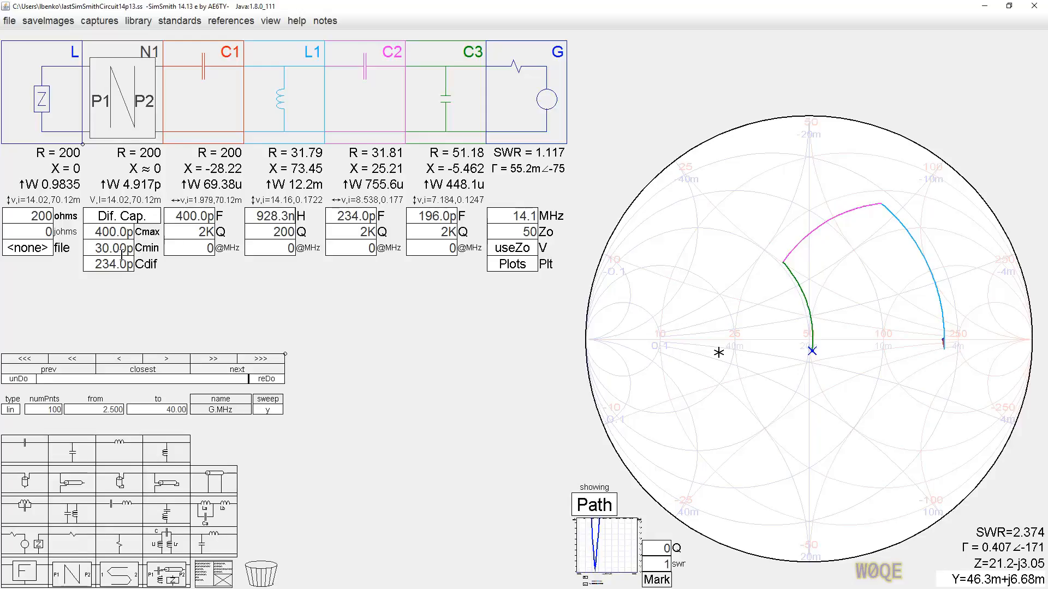
pyautogui.scroll(-1, 119, 264)
pyautogui.scroll(-4, 119, 264)
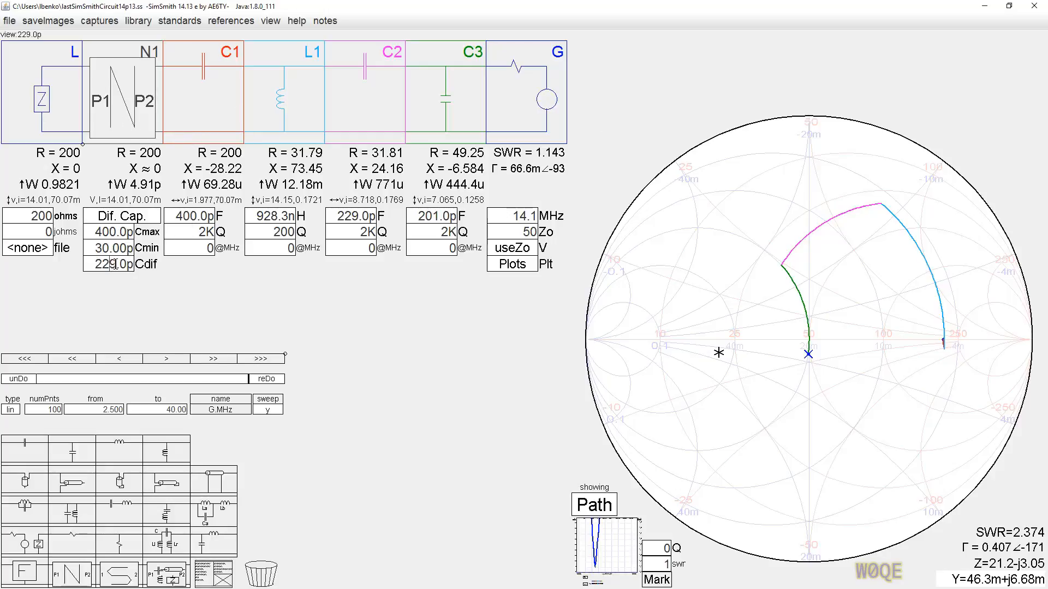
pyautogui.scroll(1, 115, 266)
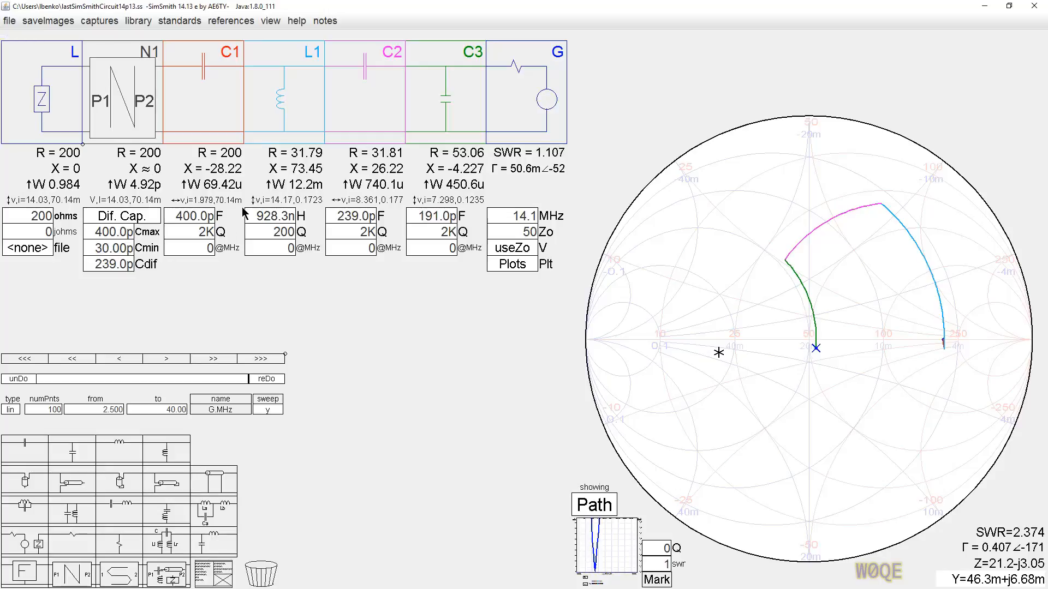
# Fine-tune the match by setting L1 to 886.9 nH and Cdif to 242.9p.
pyautogui.scroll(-1, 256, 217)
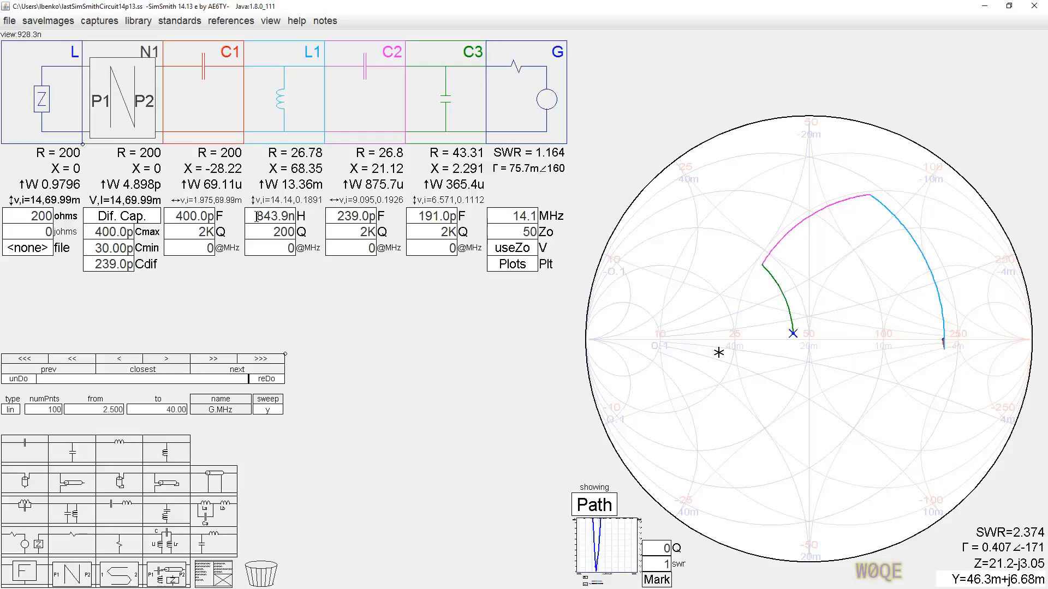
pyautogui.scroll(4, 255, 216)
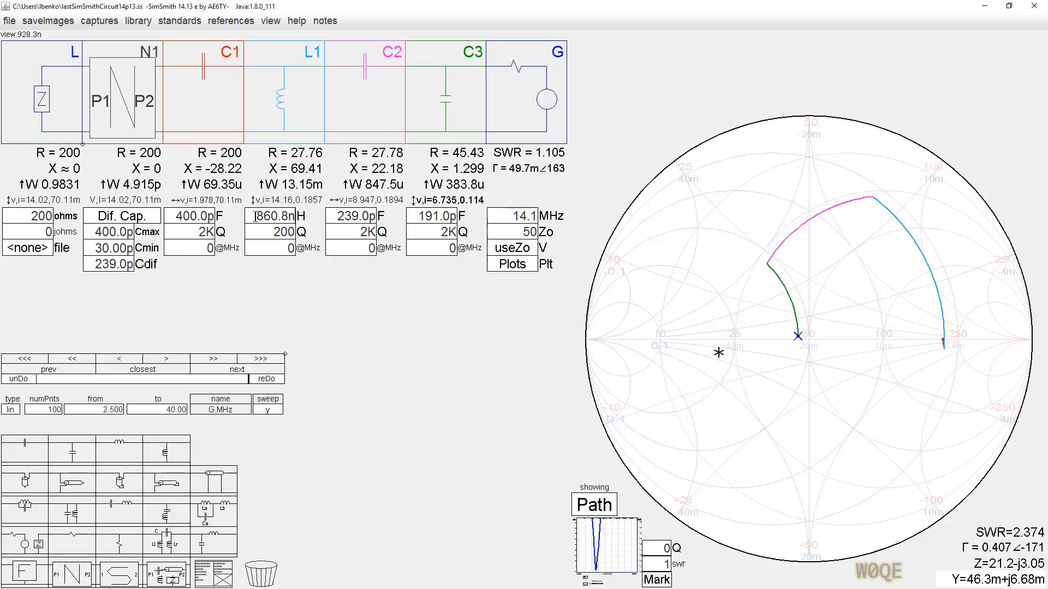
pyautogui.scroll(1, 255, 217)
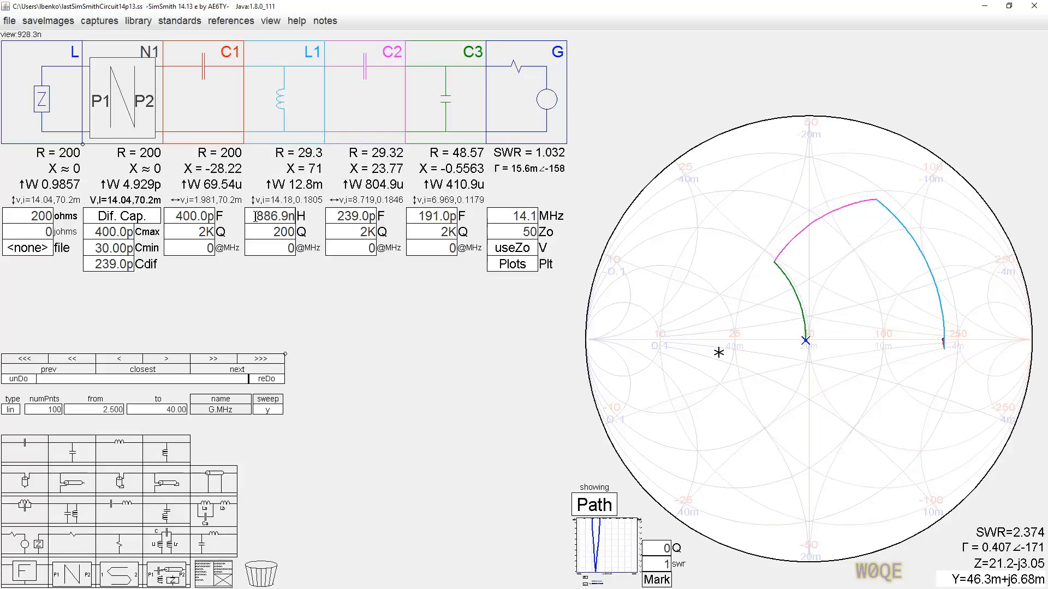
pyautogui.click(113, 265)
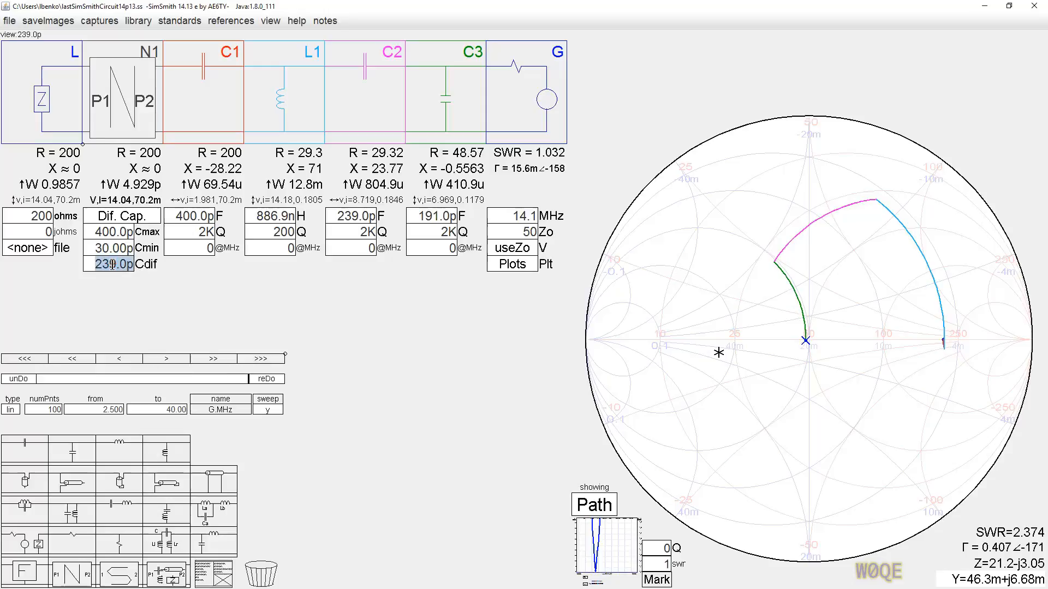
pyautogui.scroll(5, 113, 265)
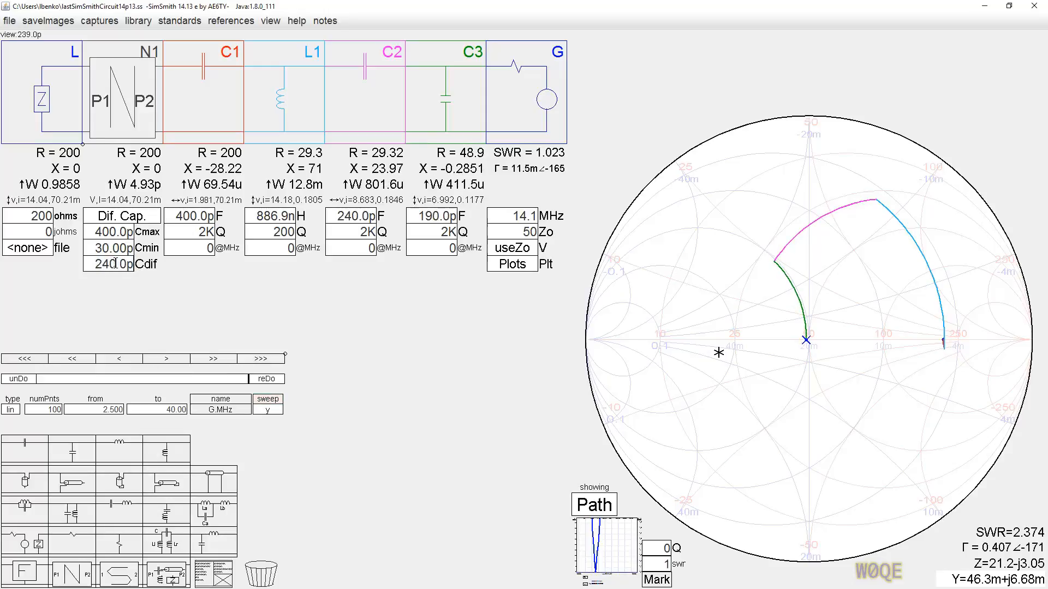
pyautogui.scroll(8, 114, 264)
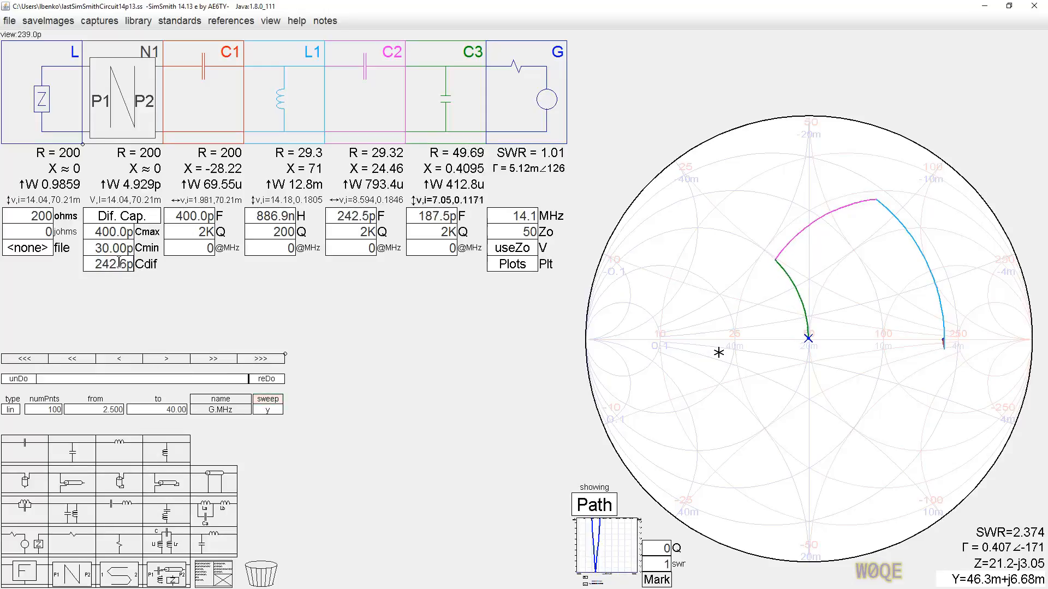
pyautogui.scroll(3, 119, 261)
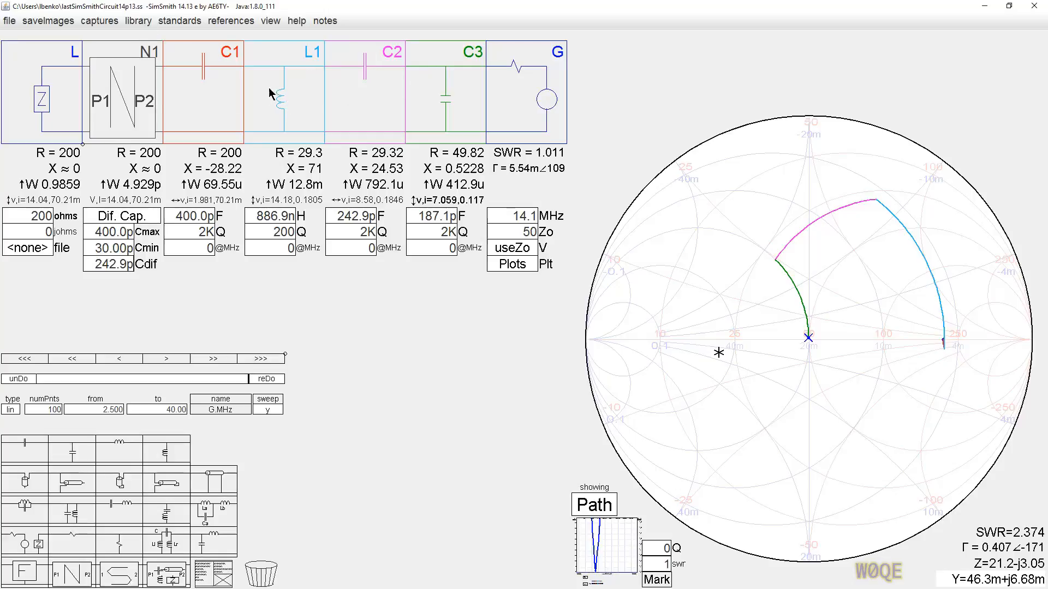
# Reverse the order of the components between N1 and G to C3, C2, L1, C1.
pyautogui.click(205, 91)
pyautogui.moveTo(205, 91); pyautogui.dragTo(445, 90)
pyautogui.moveTo(294, 92); pyautogui.dragTo(227, 87)
pyautogui.moveTo(356, 93); pyautogui.dragTo(201, 108)
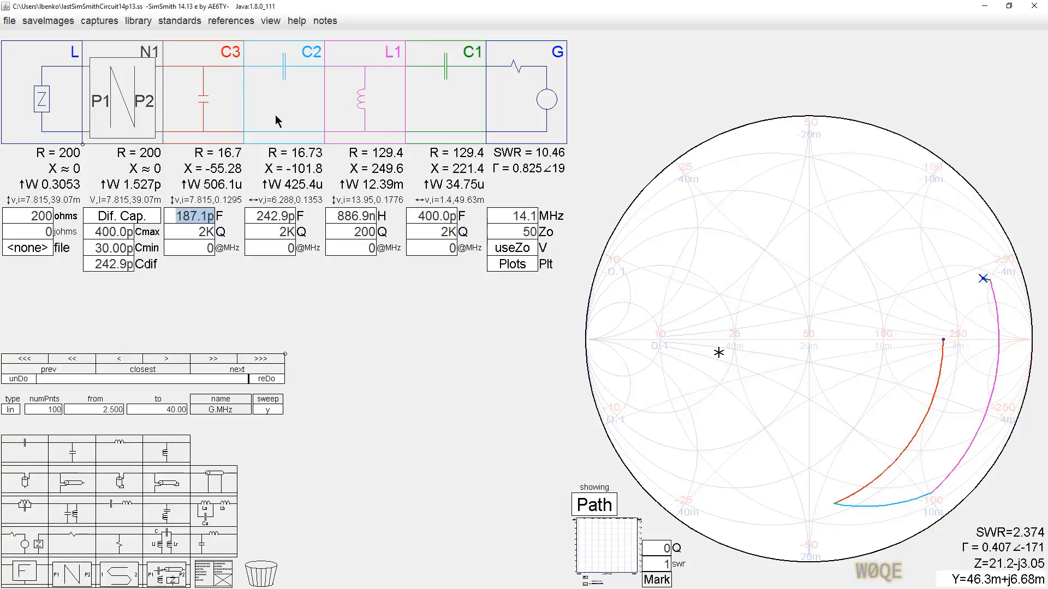
# Vary Cdif in 10p increments up to 282.9p to test the reordered circuit, and leave it at 262.9p.
pyautogui.click(110, 267)
pyautogui.scroll(3, 109, 268)
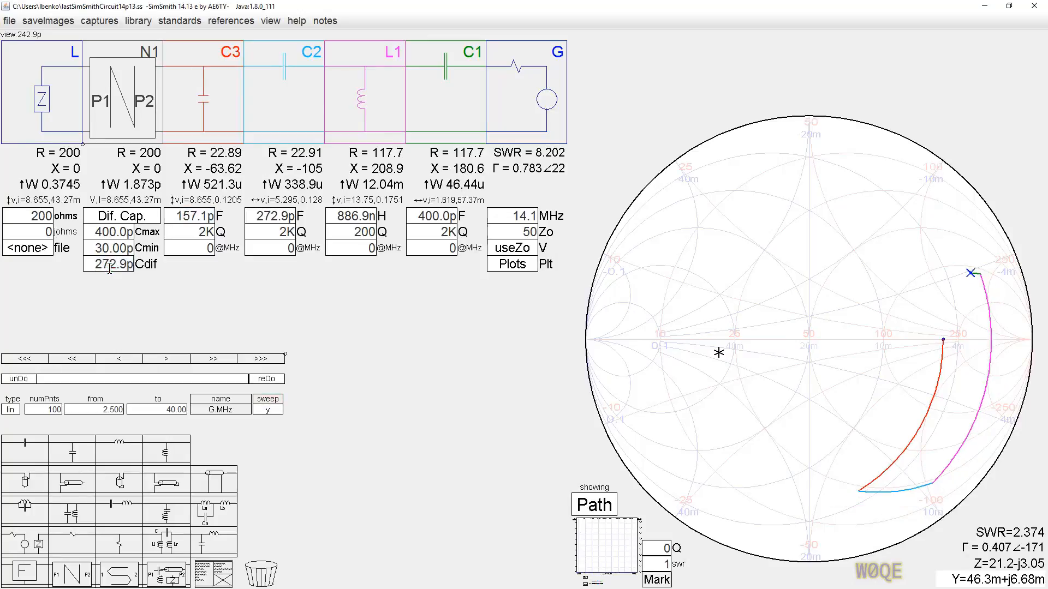
pyautogui.scroll(-3, 110, 268)
pyautogui.scroll(3, 109, 268)
pyautogui.scroll(-3, 110, 269)
pyautogui.scroll(4, 110, 268)
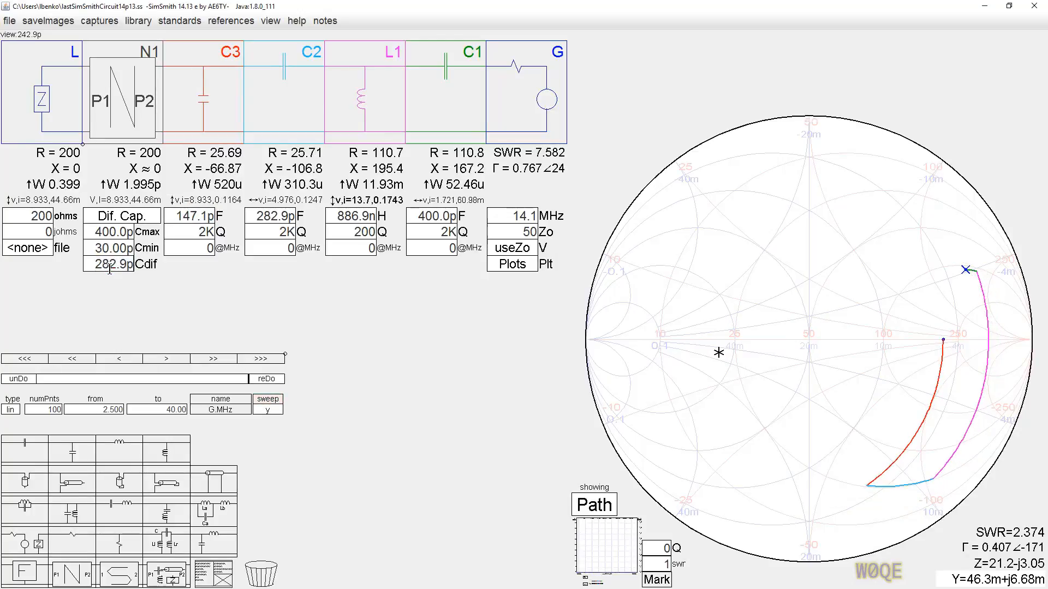
pyautogui.scroll(-3, 111, 267)
pyautogui.scroll(2, 111, 266)
pyautogui.scroll(-2, 112, 265)
pyautogui.scroll(1, 111, 266)
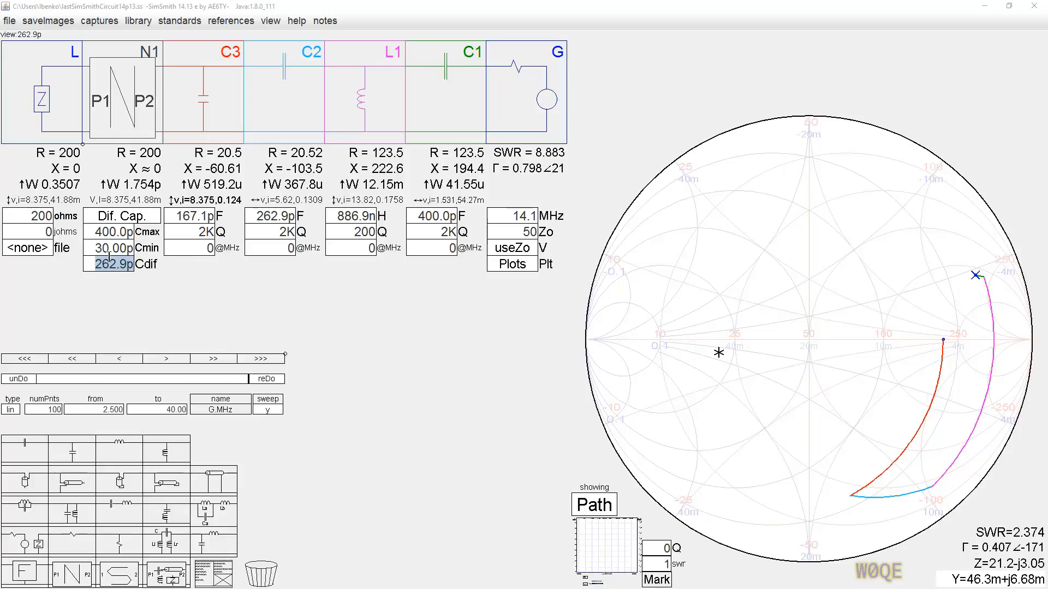
# Tune L1 to 743.1 nH to bring the resistance after it close to 50 ohms.
pyautogui.click(360, 217)
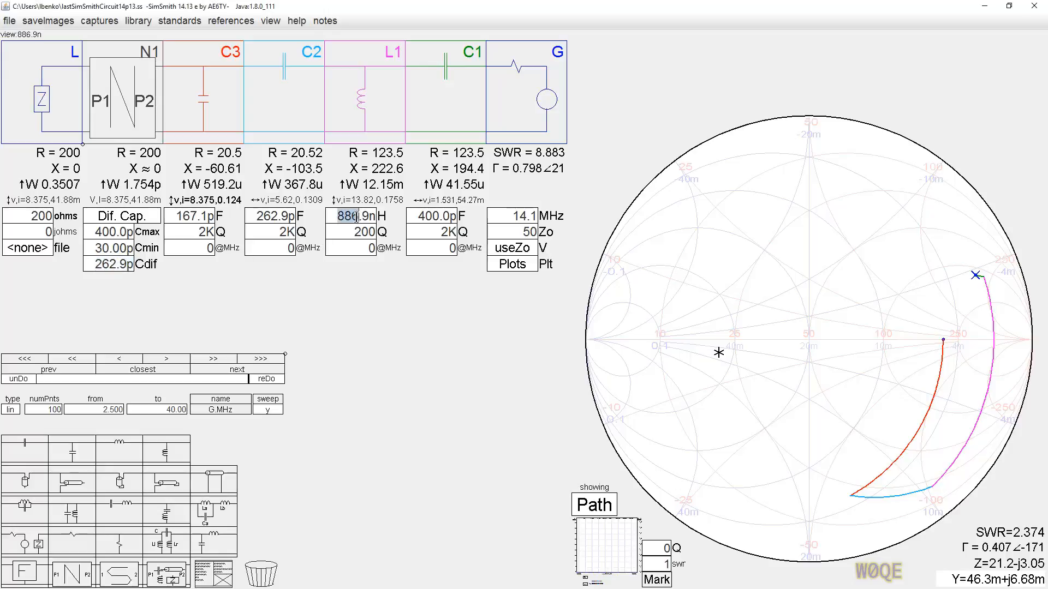
pyautogui.scroll(2, 355, 219)
pyautogui.scroll(-1, 354, 220)
pyautogui.scroll(-2, 355, 220)
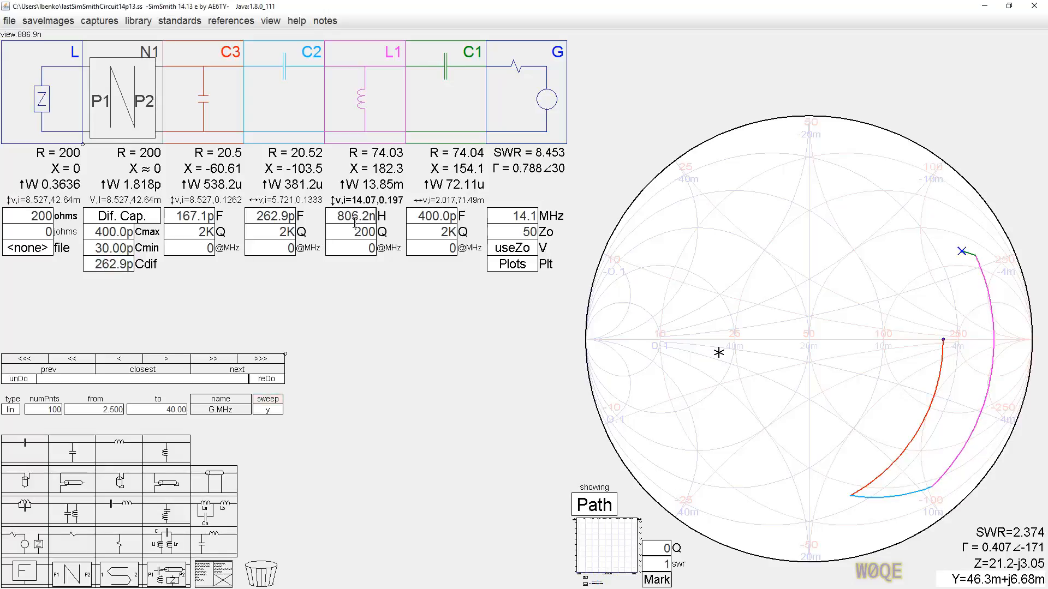
pyautogui.scroll(-1, 355, 221)
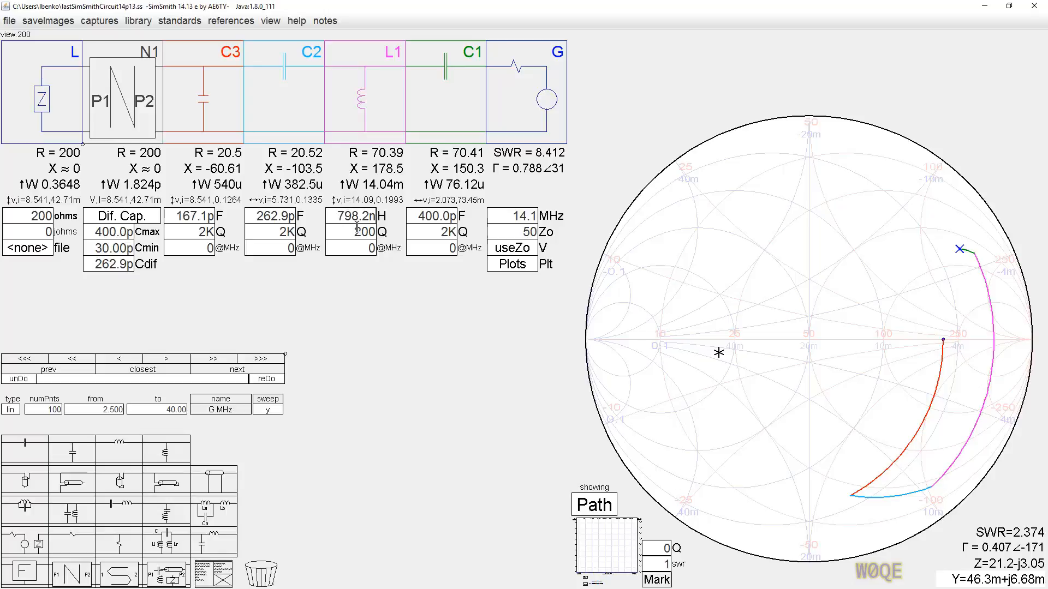
pyautogui.scroll(-1, 355, 215)
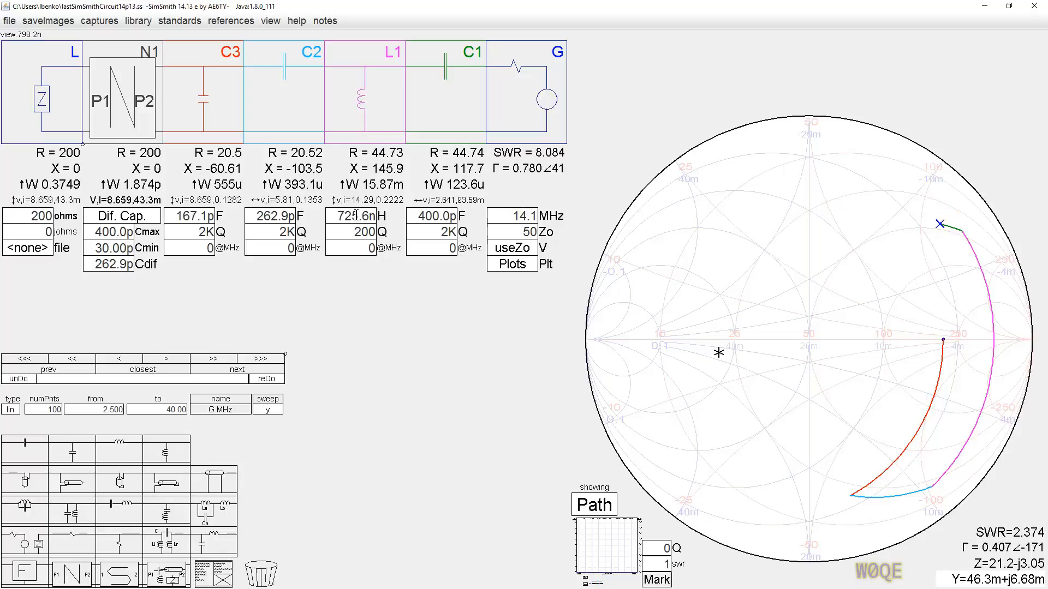
pyautogui.scroll(4, 355, 216)
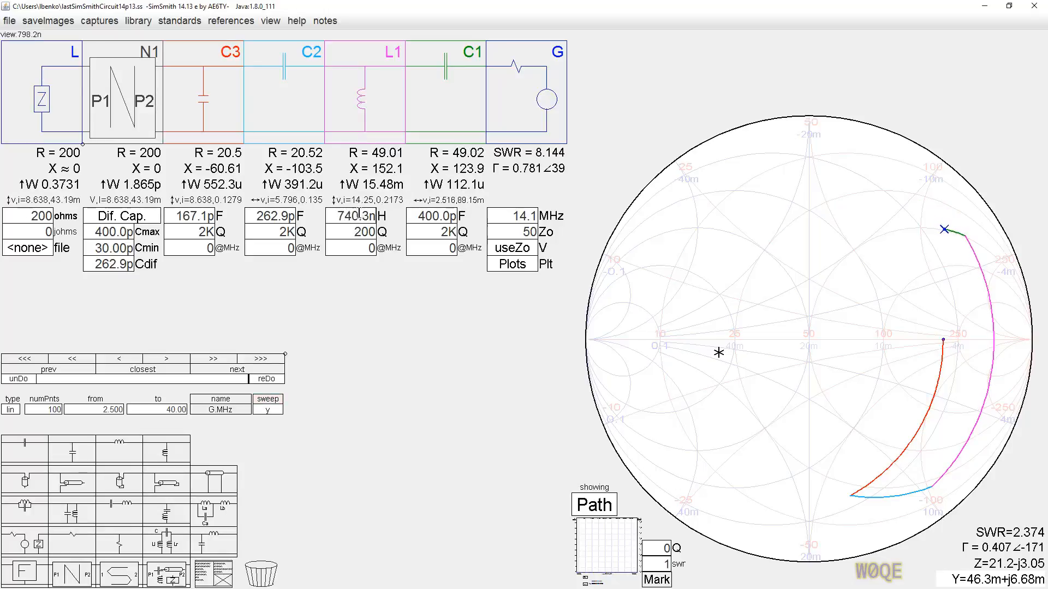
pyautogui.scroll(1, 359, 214)
# Tune the C1 capacitor down to 73.45 pF to bring the reordered circuit into a match.
pyautogui.scroll(-1, 437, 216)
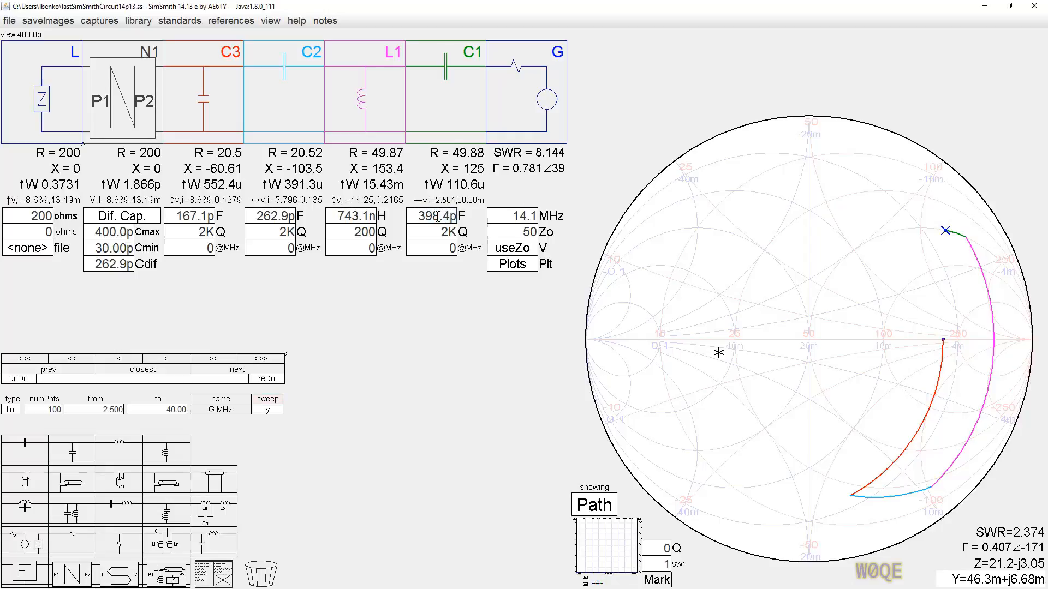
pyautogui.scroll(-10, 437, 216)
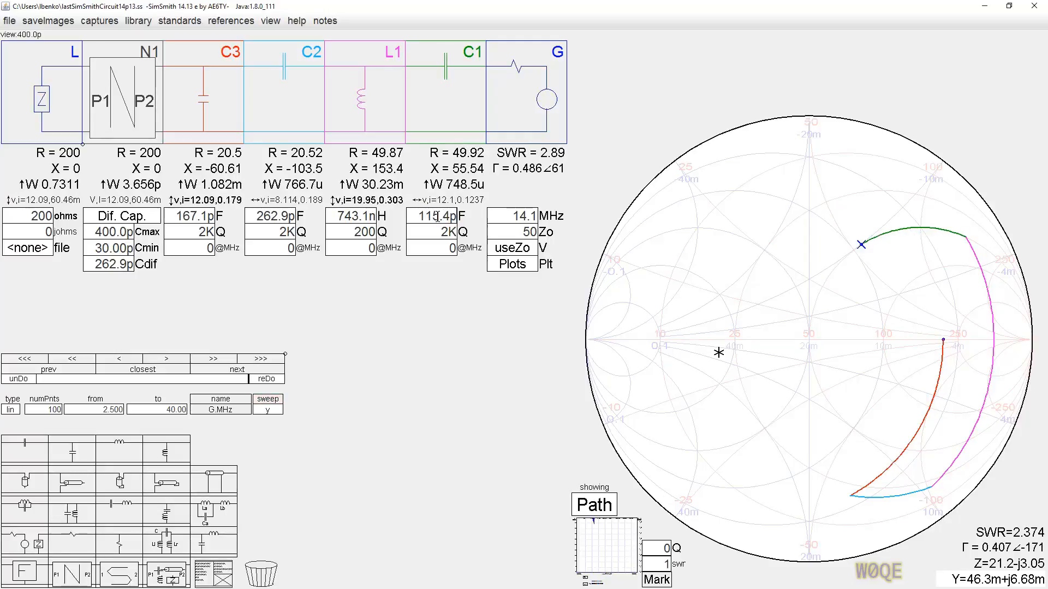
pyautogui.scroll(-2, 437, 216)
pyautogui.scroll(3, 437, 217)
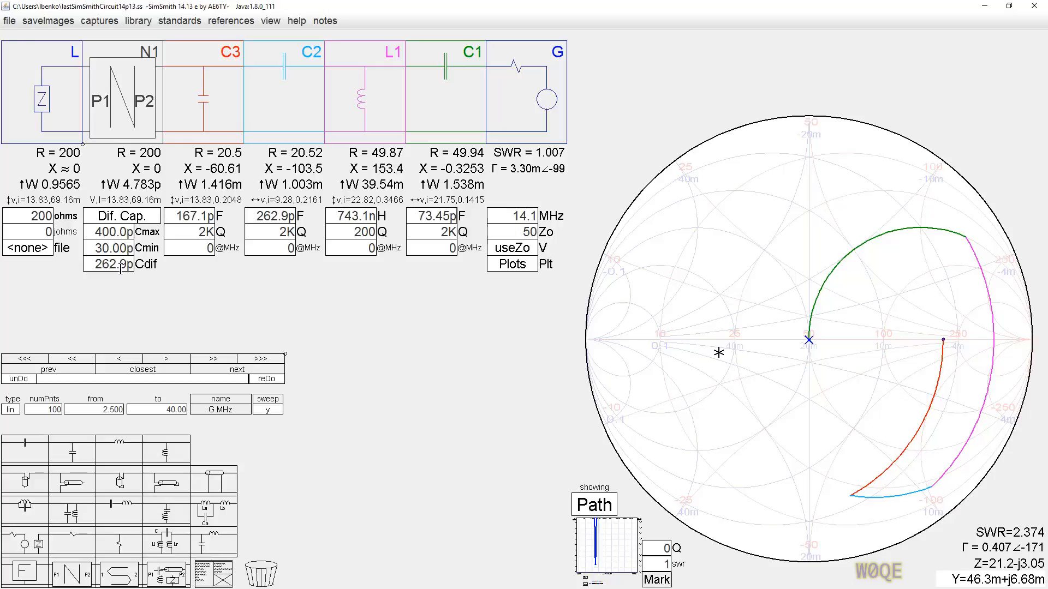
# Open the N1 block's expressions and add the line "L1.H = L1;" below the C3.F assignment.
pyautogui.click(123, 218)
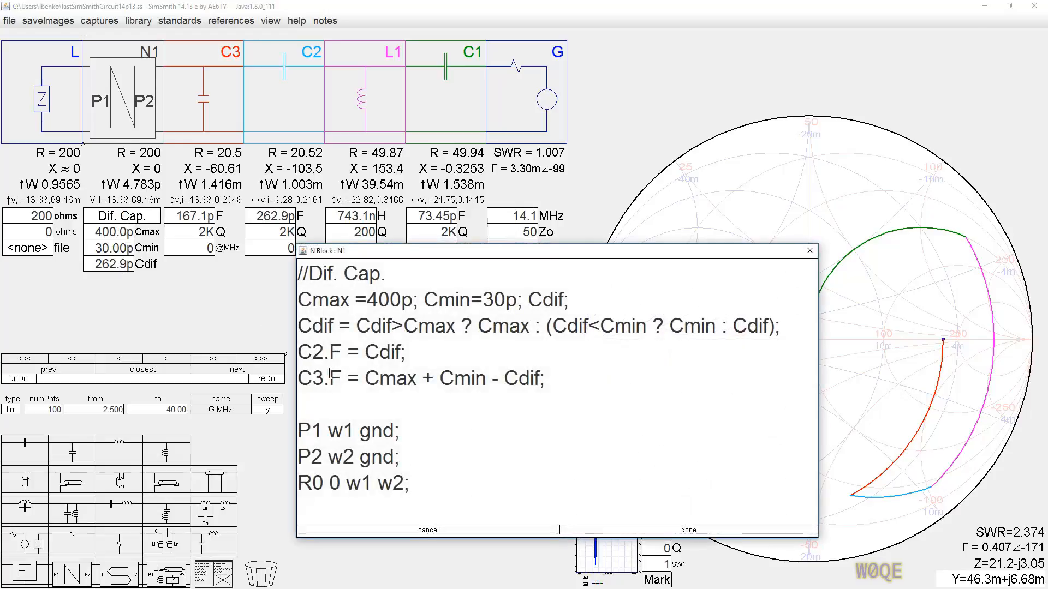
pyautogui.click(304, 396)
pyautogui.write('L')
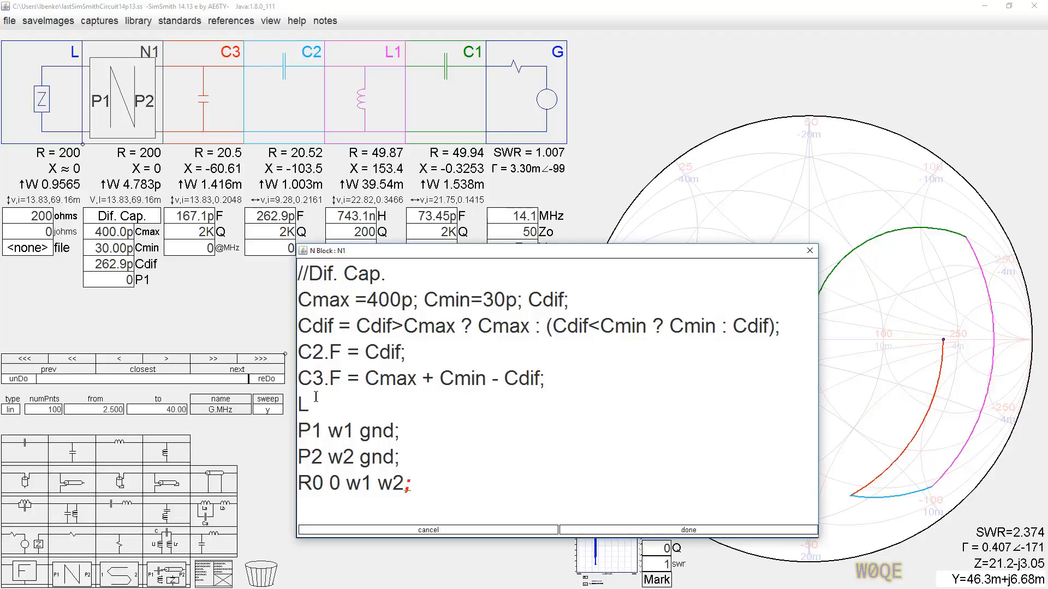
pyautogui.write('1.')
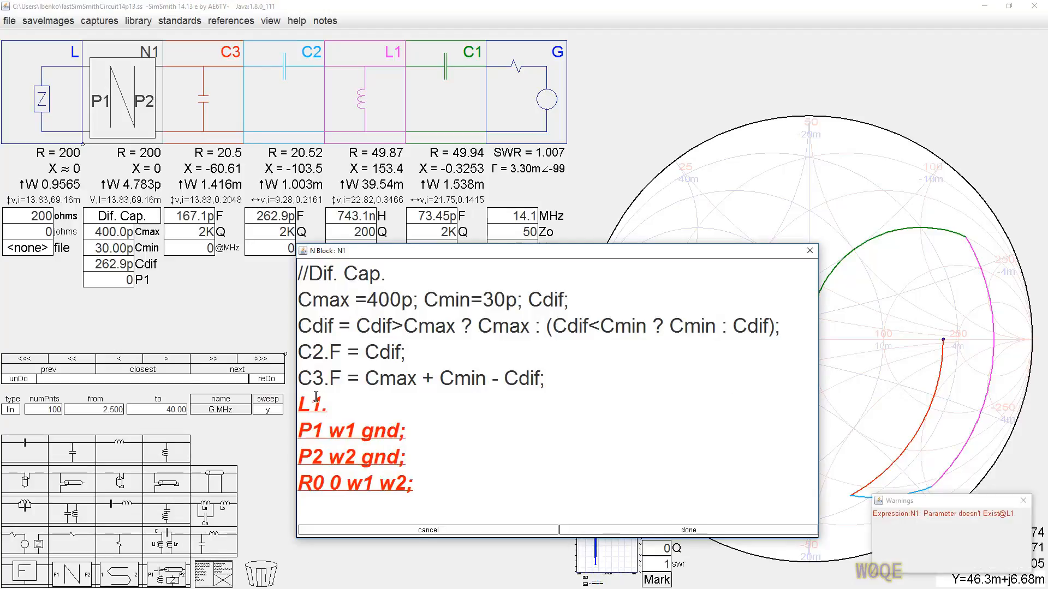
pyautogui.write('H =')
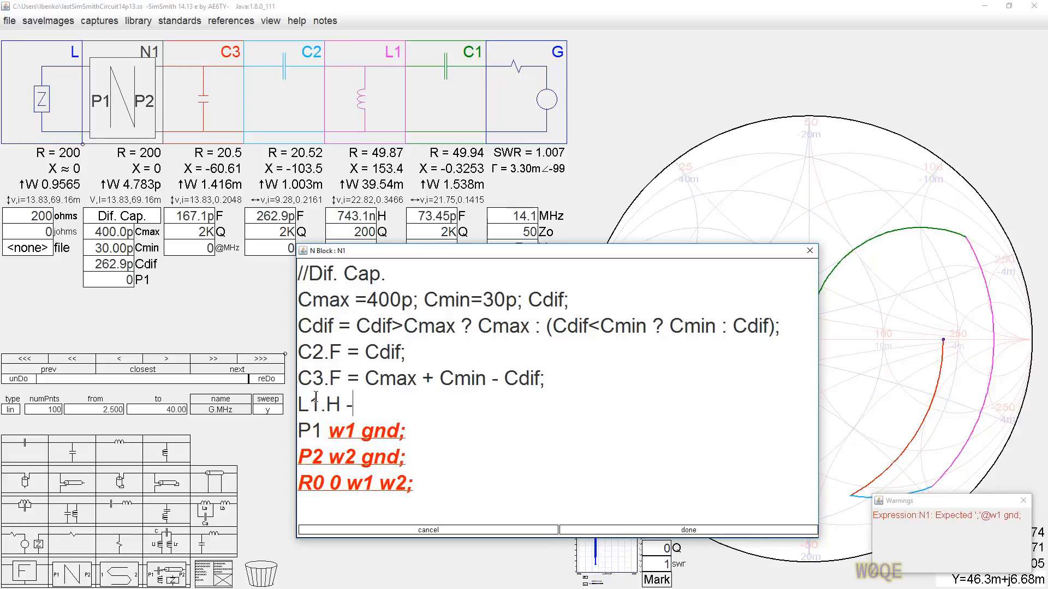
pyautogui.write(' L1')
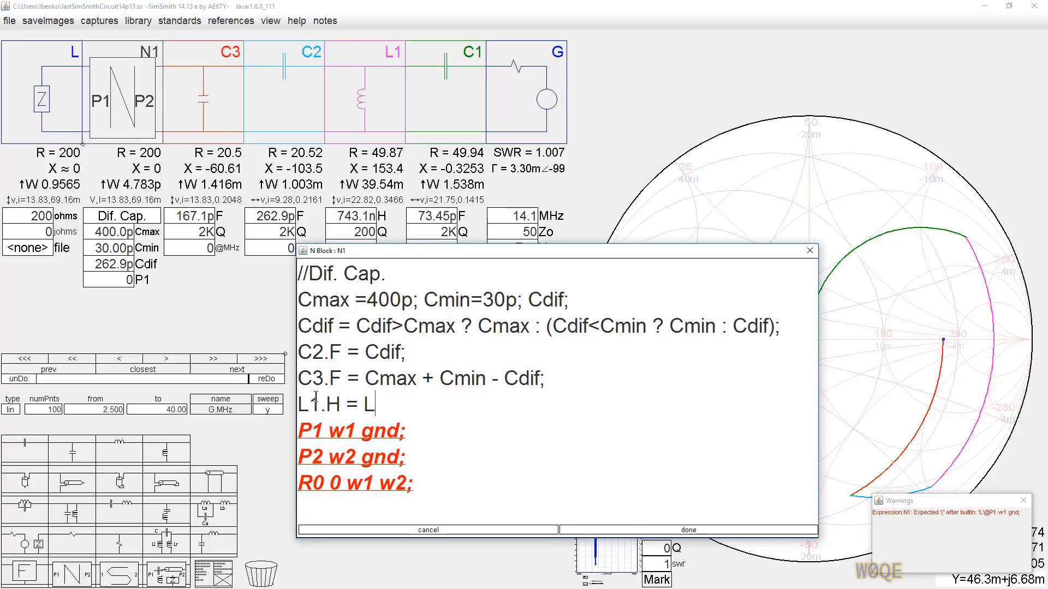
pyautogui.write(';')
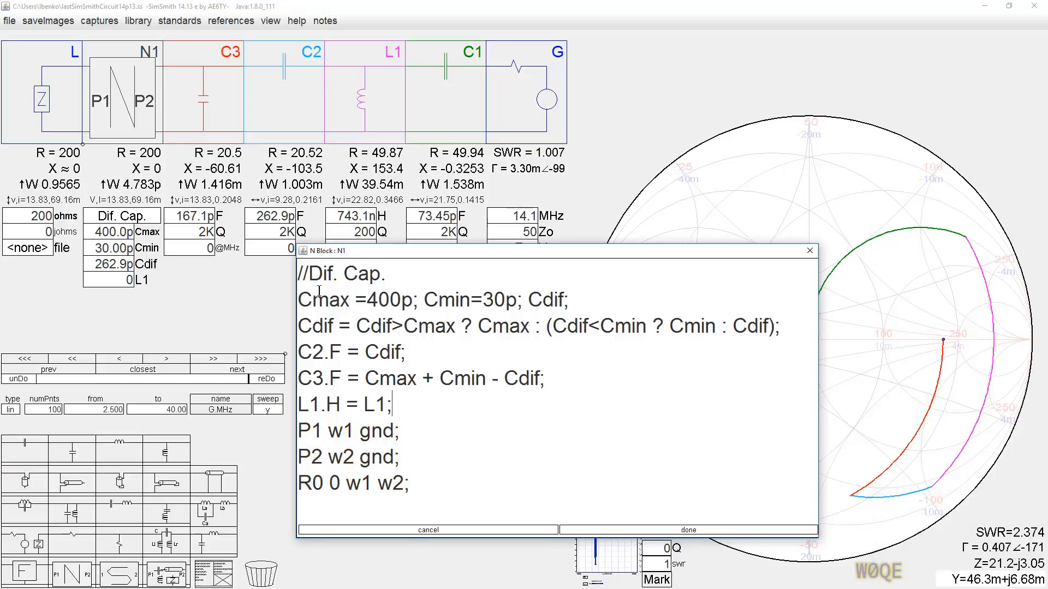
# Declare L1 and C1 as adjustable parameters before Cdif in the N1 block's declaration line.
pyautogui.click(527, 300)
pyautogui.write('L')
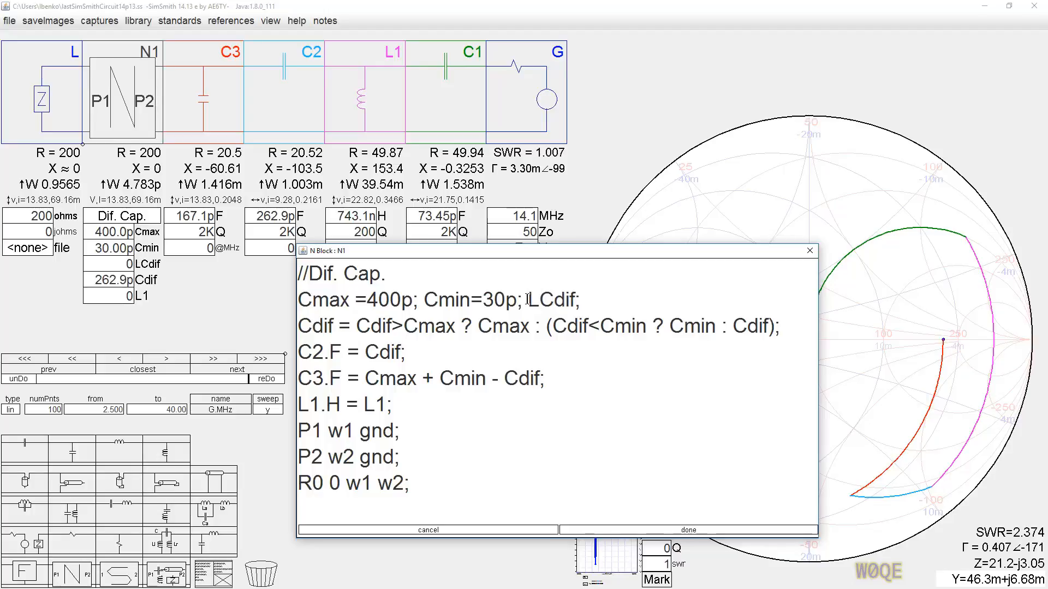
pyautogui.write('1; ')
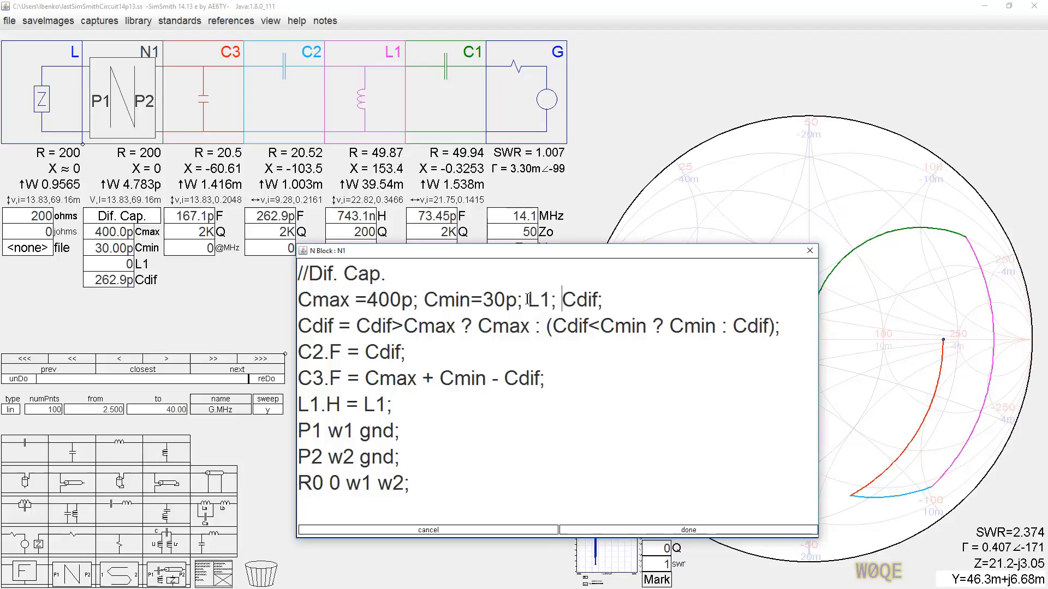
pyautogui.write('C1')
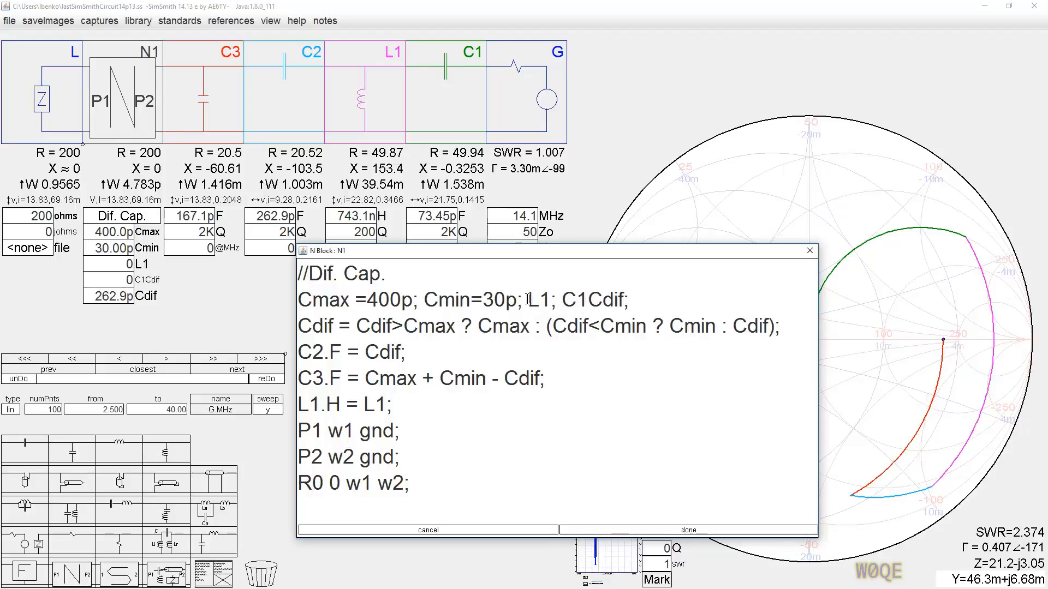
pyautogui.write(':')
pyautogui.press('BackSpace')
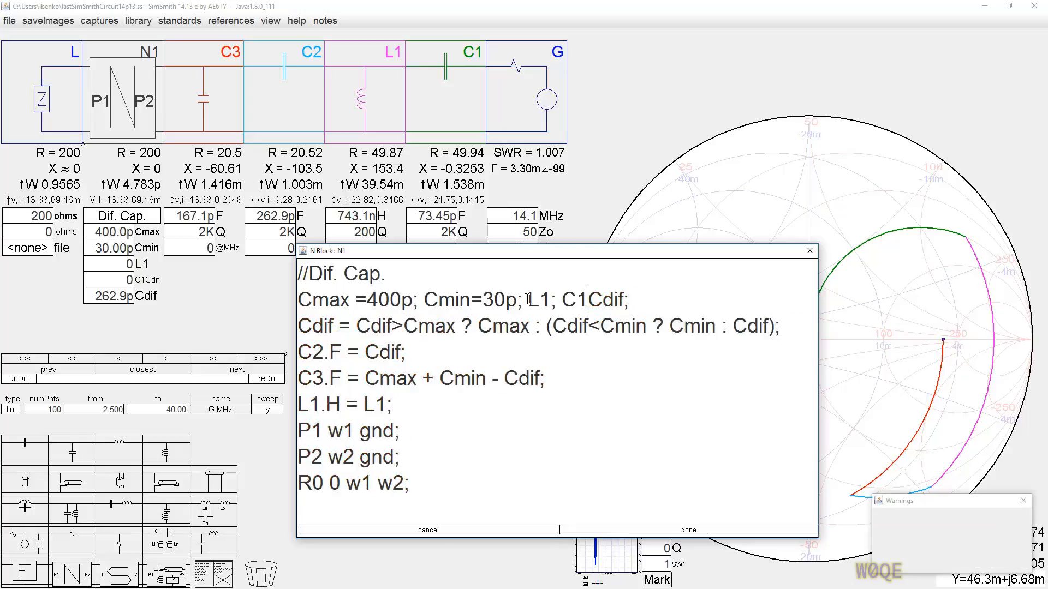
pyautogui.write(';')
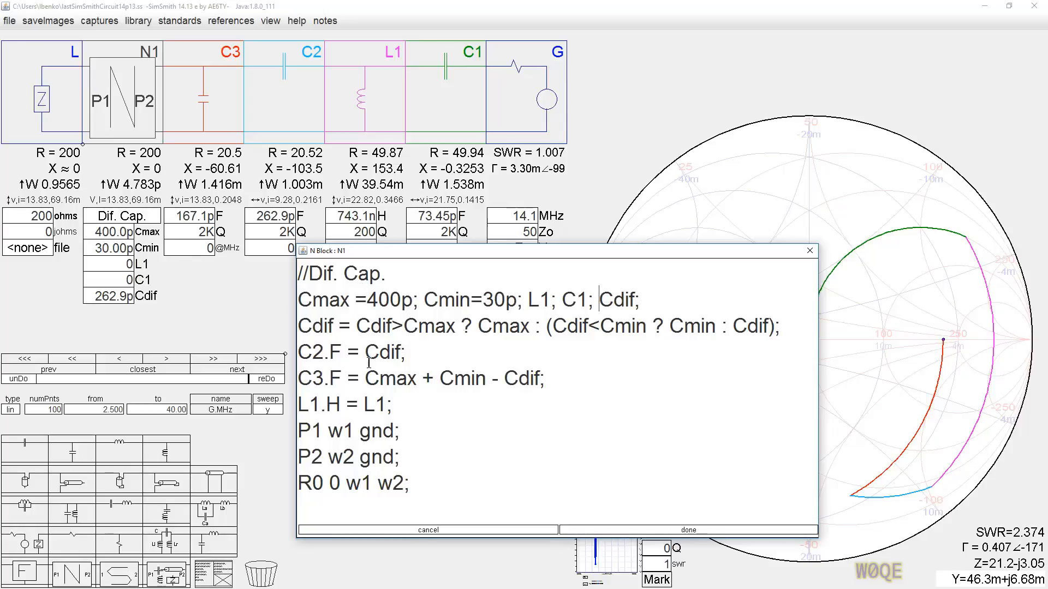
# Add the line "C1.F = C1;" below the L1.H assignment and accept the N1 block's expressions.
pyautogui.click(323, 403)
pyautogui.write('.')
pyautogui.click(392, 404)
pyautogui.press('Return')
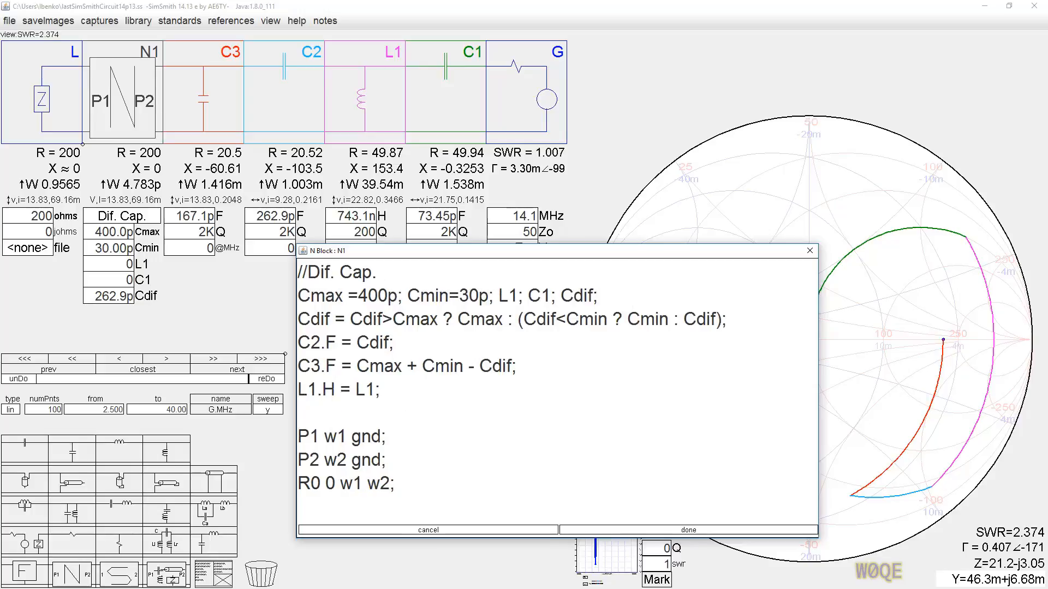
pyautogui.write('C1')
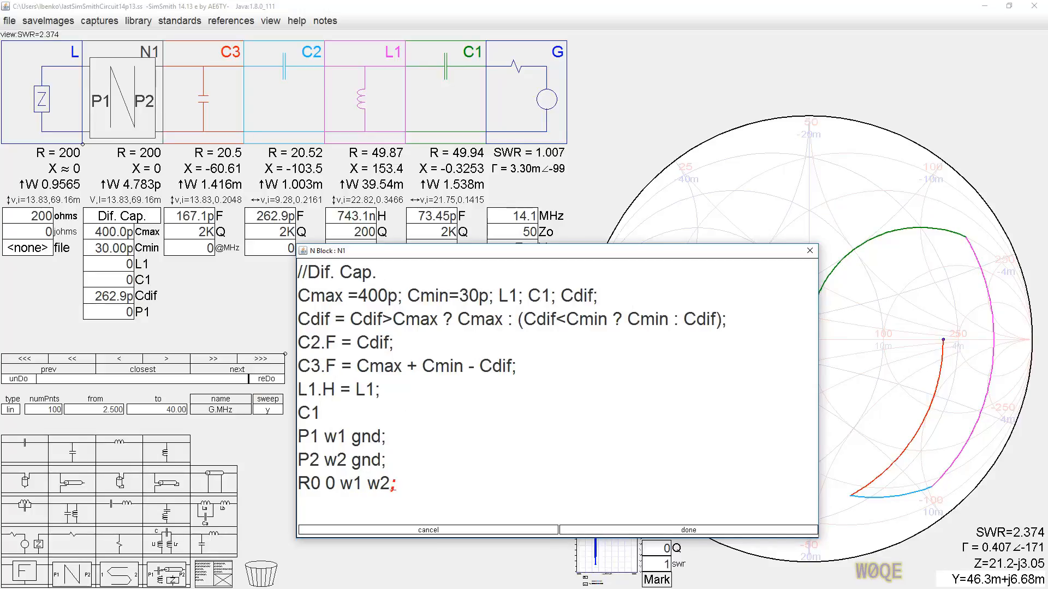
pyautogui.write('.F')
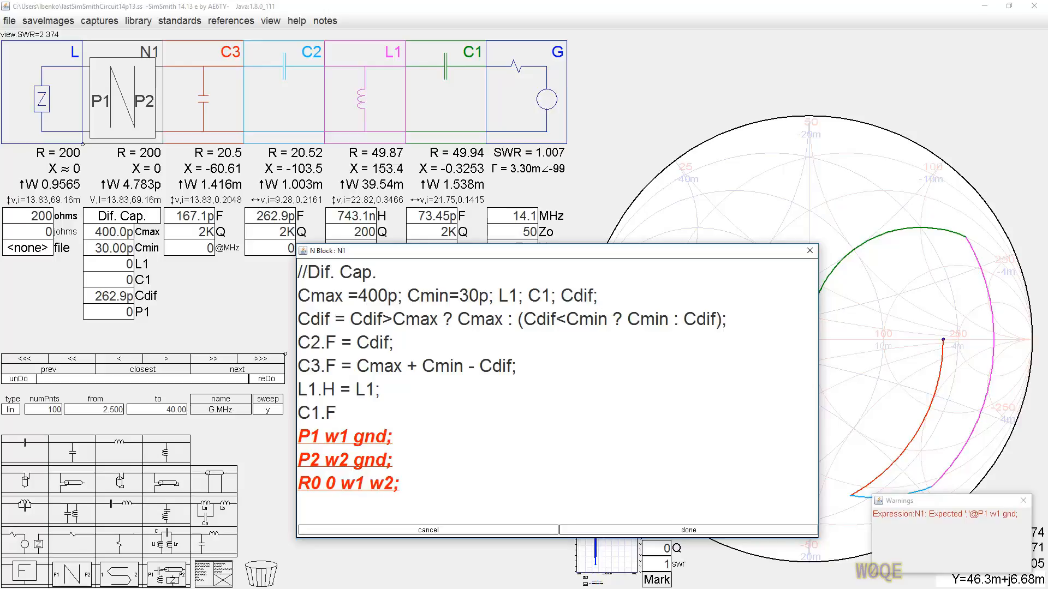
pyautogui.write(' = C1;')
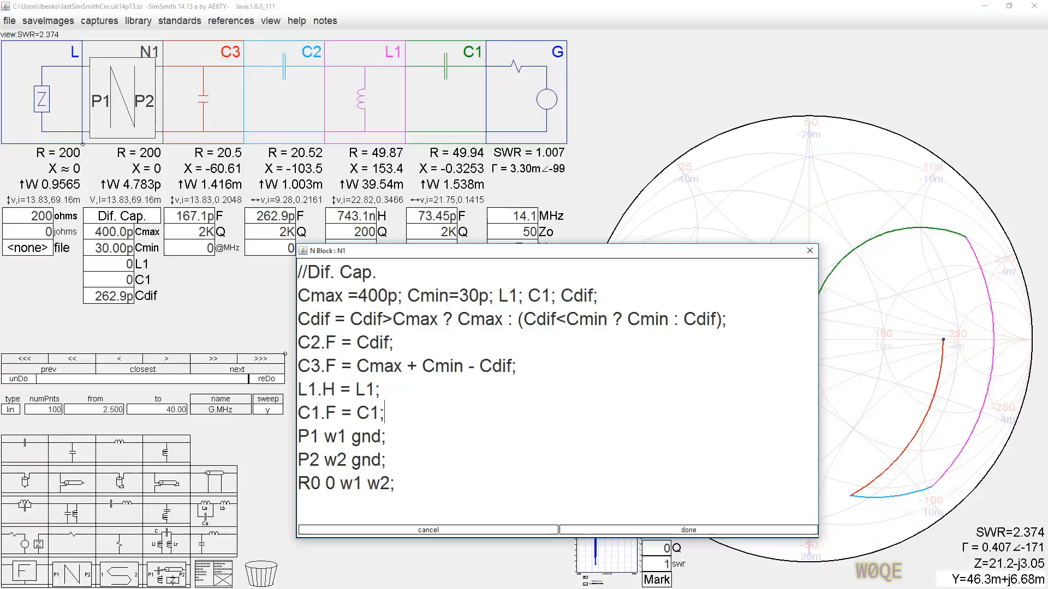
pyautogui.click(681, 532)
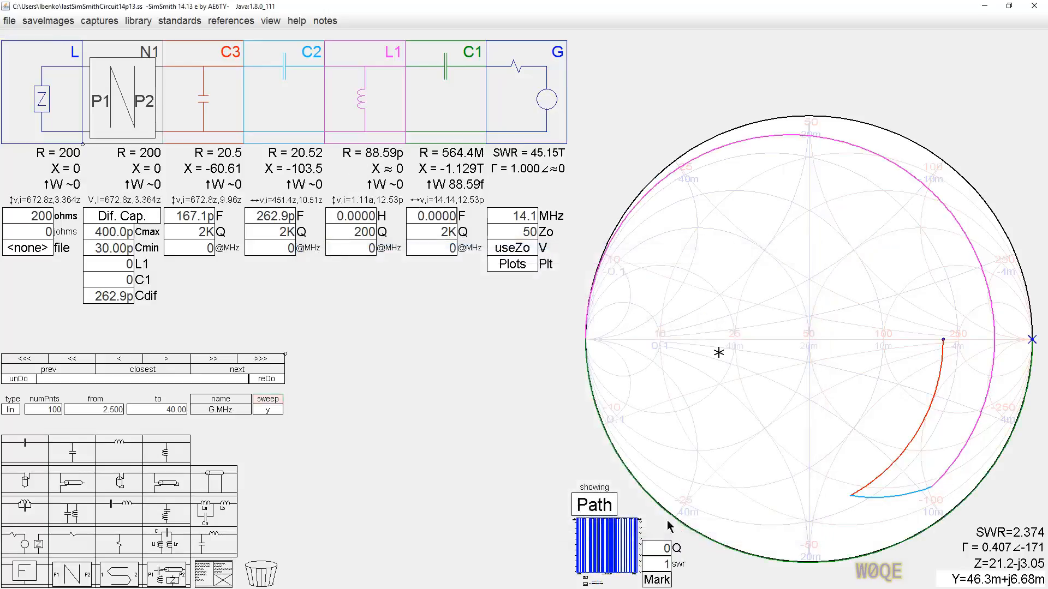
# Set the N1 block's L1 parameter to 750n and its C1 parameter to 300p.
pyautogui.click(125, 264)
pyautogui.write('750n')
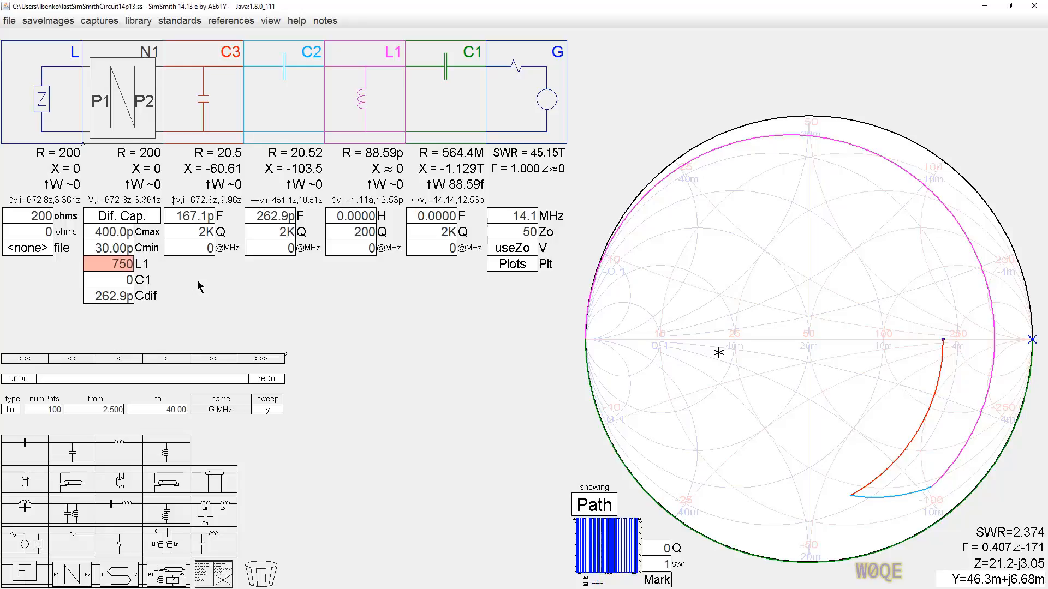
pyautogui.press('Return')
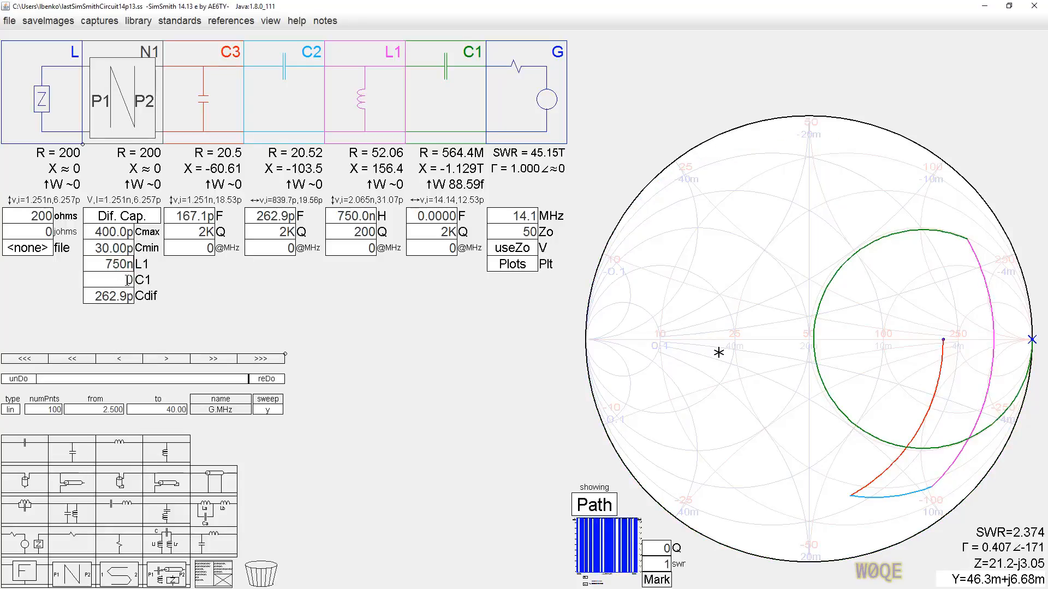
pyautogui.write('300p')
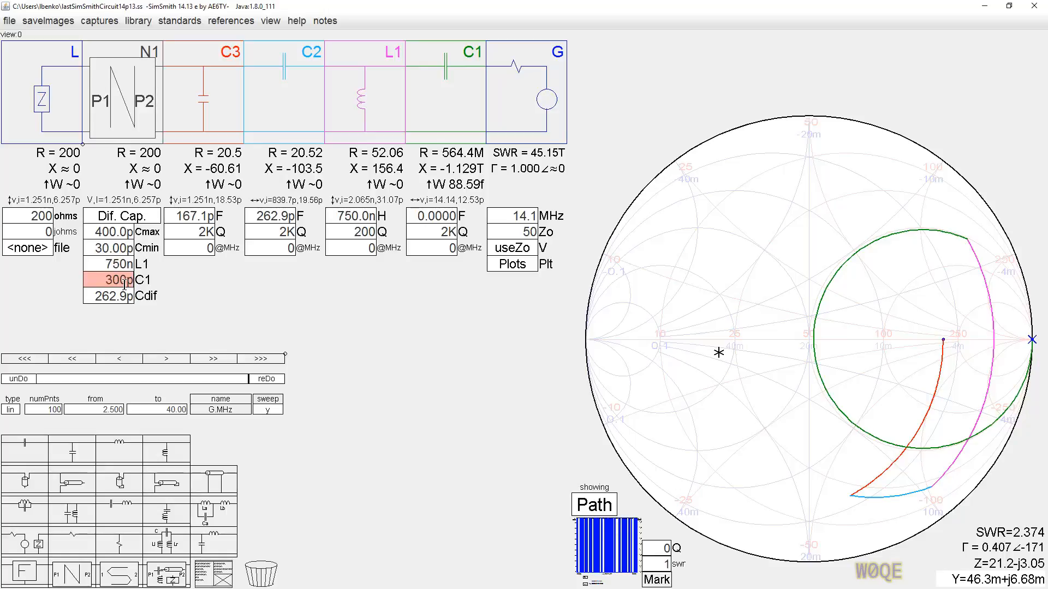
pyautogui.press('Return')
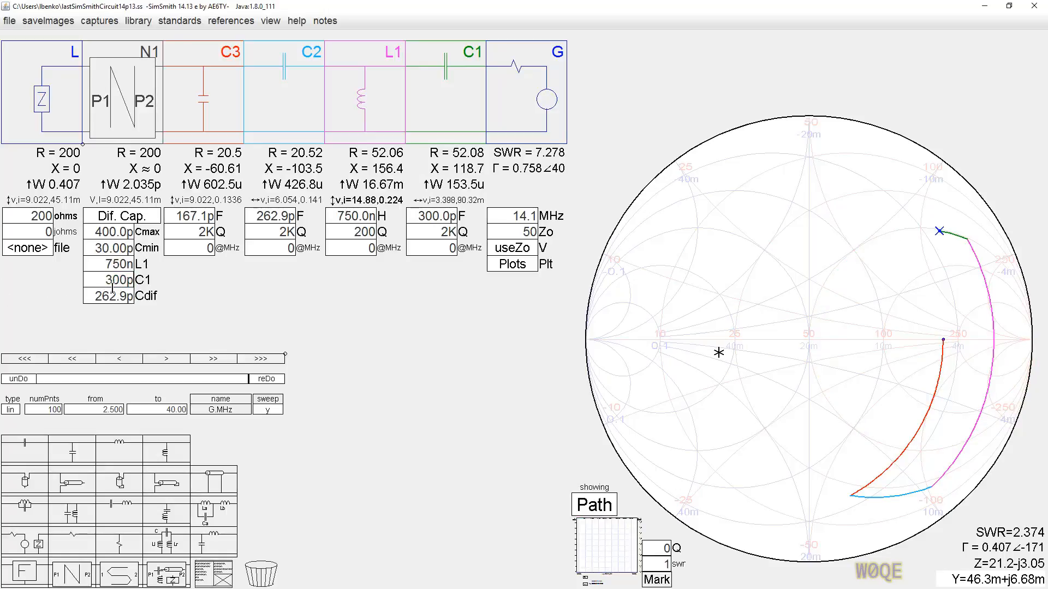
# Tune the circuit into a match from the N1 block with L1 at 742.6n and C1 at 73.54p.
pyautogui.scroll(-13, 109, 280)
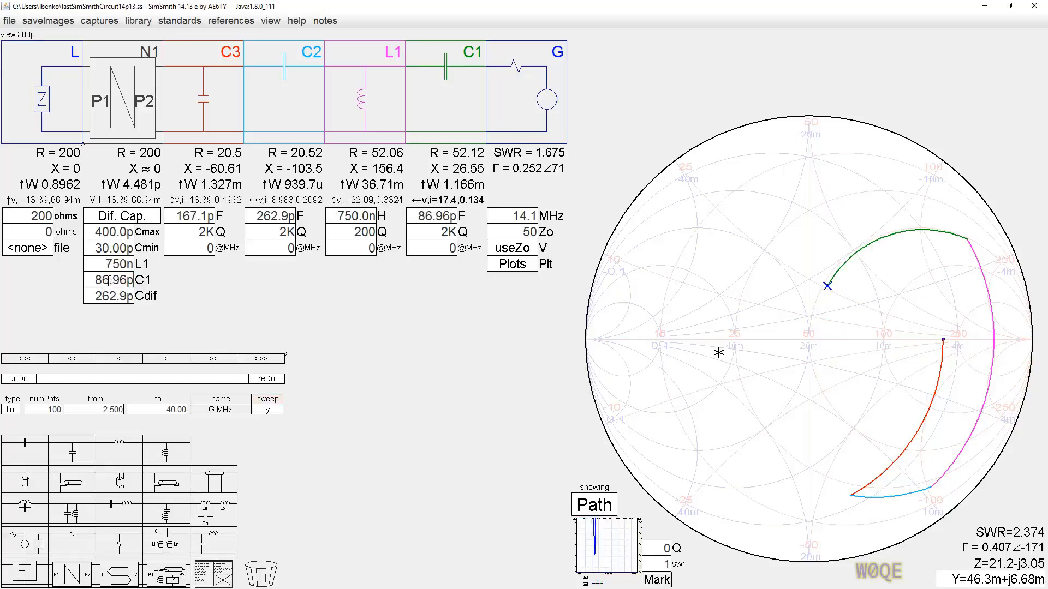
pyautogui.click(111, 264)
pyautogui.scroll(-1, 109, 266)
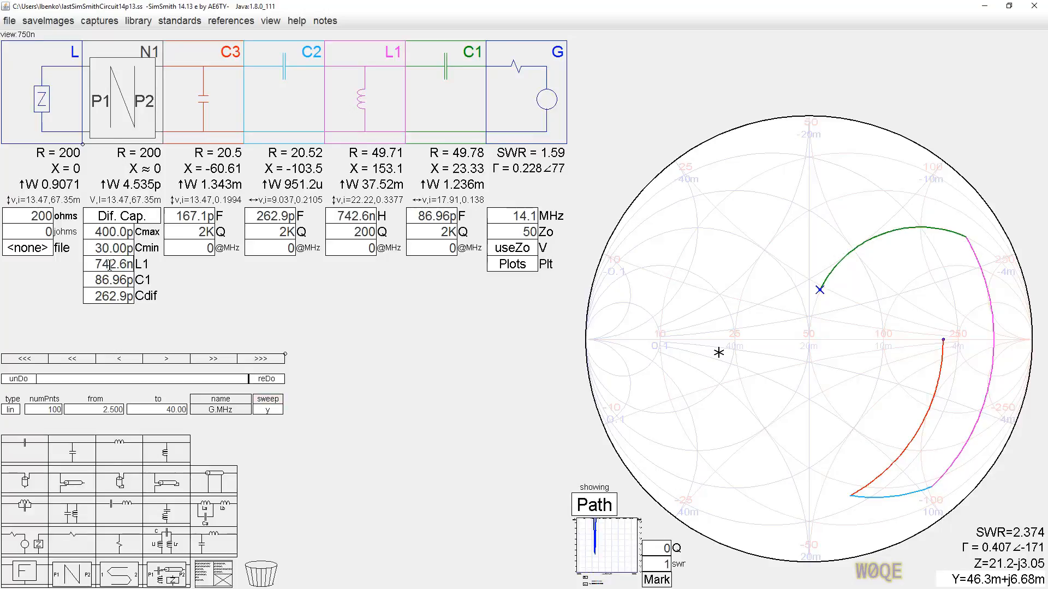
pyautogui.click(117, 280)
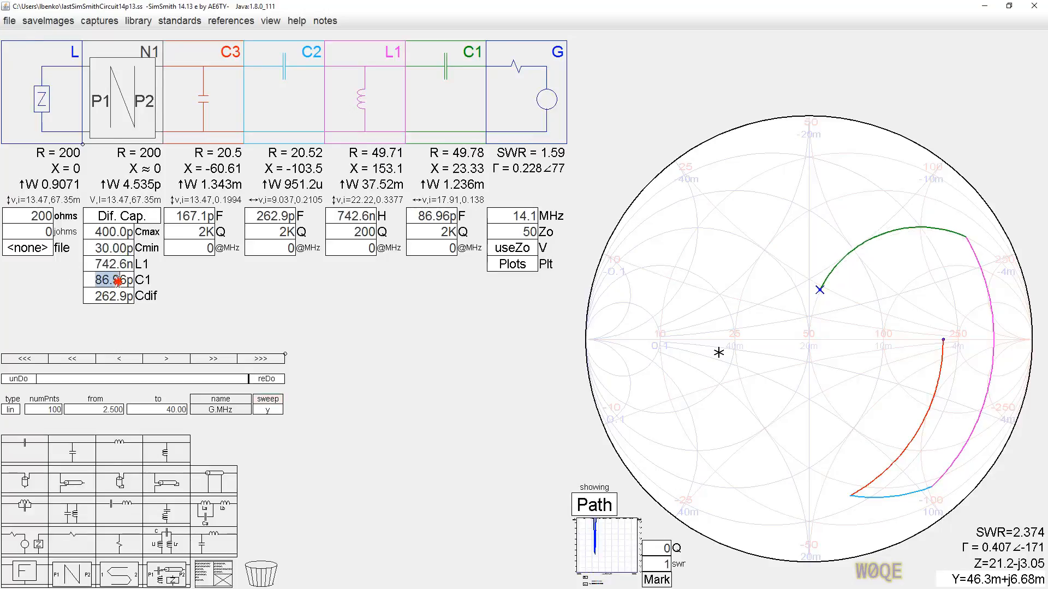
pyautogui.scroll(-15, 120, 280)
pyautogui.scroll(4, 120, 280)
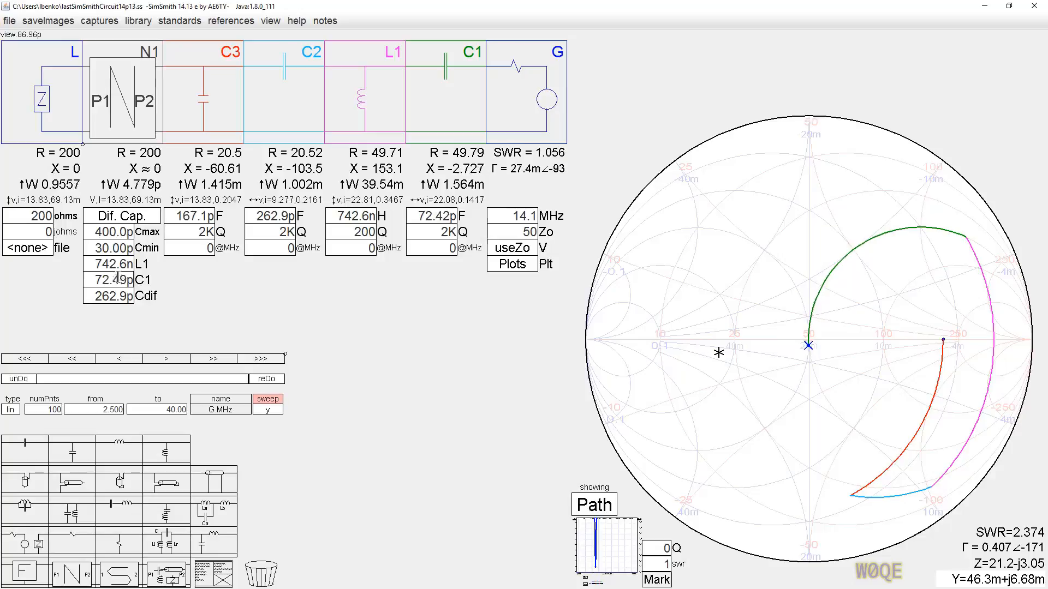
pyautogui.scroll(1, 117, 278)
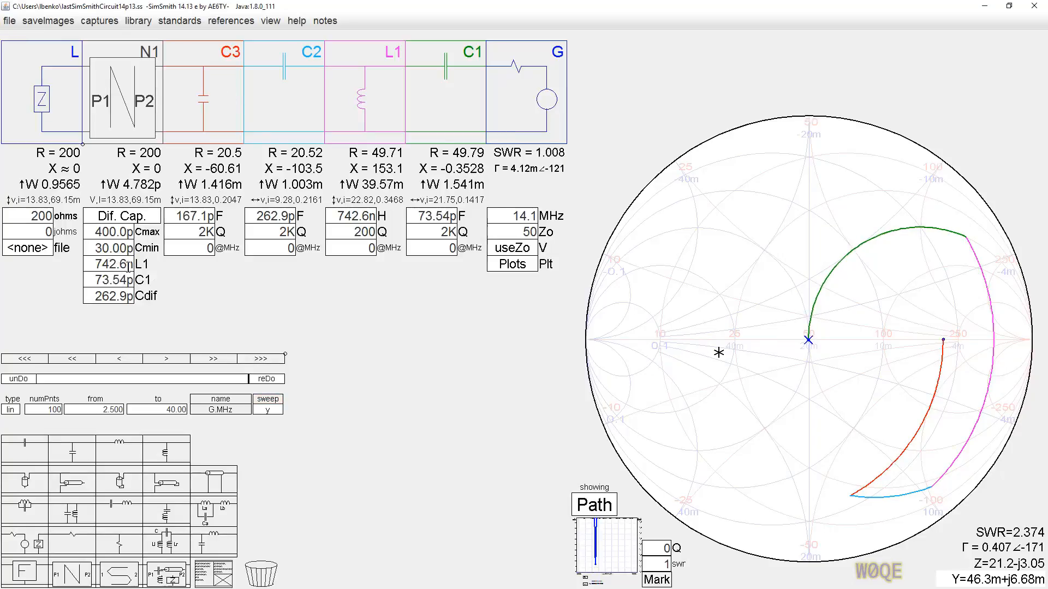
# Compare the N1 block's L1, C1 and Cdif parameters with the values on components L1, C1 and C2.
pyautogui.click(109, 264)
pyautogui.press('Tab')
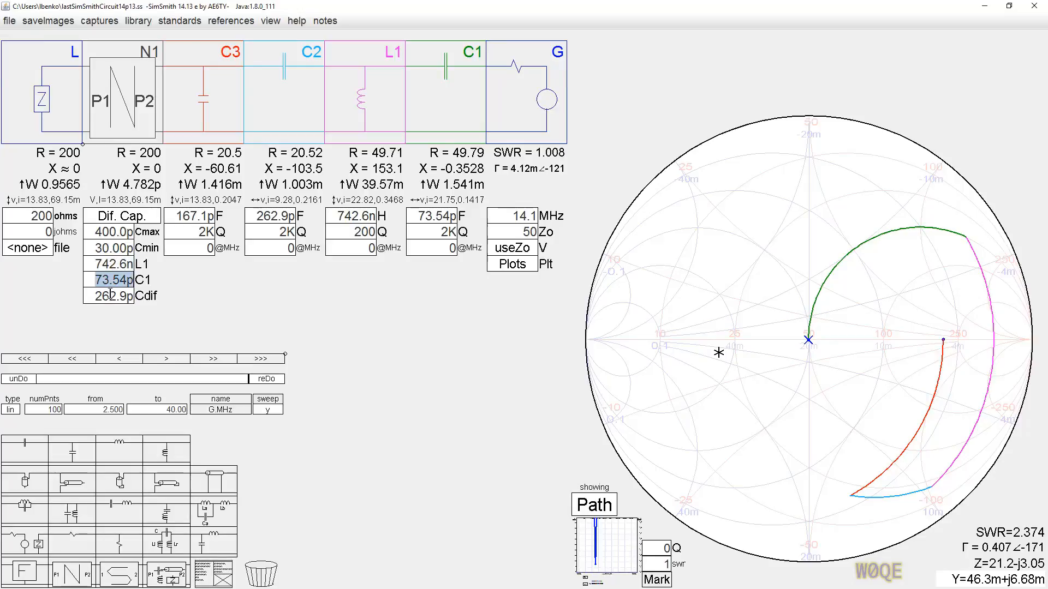
pyautogui.press('Tab')
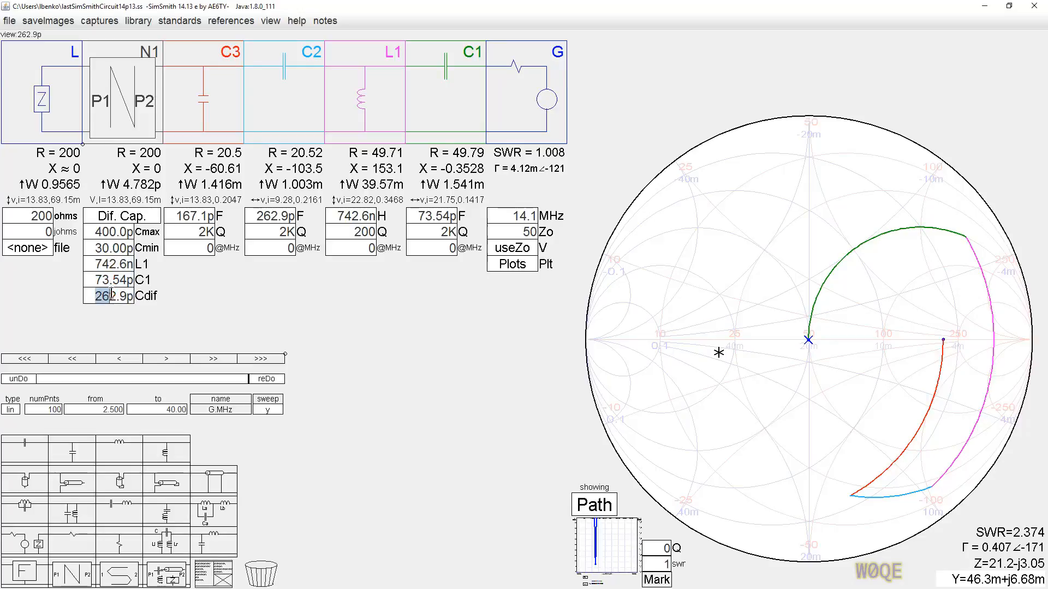
pyautogui.click(355, 217)
pyautogui.click(437, 213)
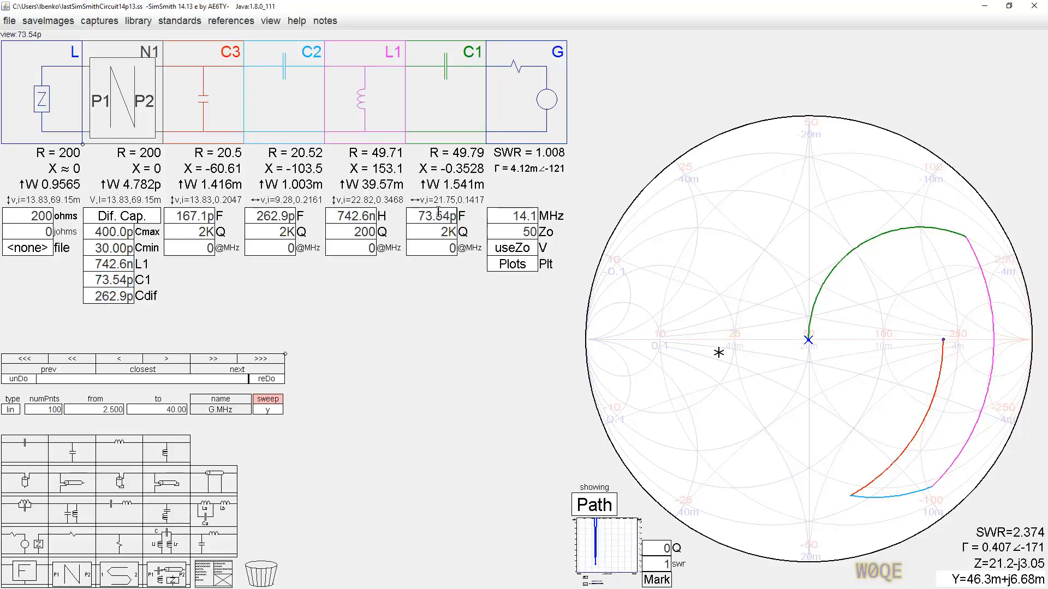
pyautogui.click(288, 218)
pyautogui.click(115, 217)
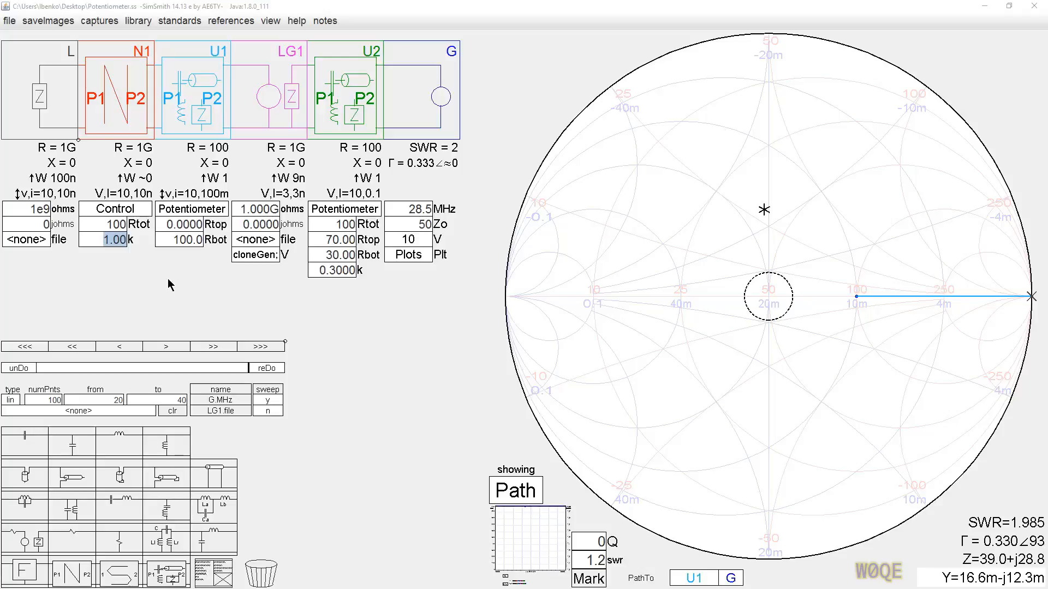
# In the Potentiometer circuit, open N1's Control expressions and U1's Potentiometer schematic side by side, and bring the Control expressions into focus.
pyautogui.click(117, 209)
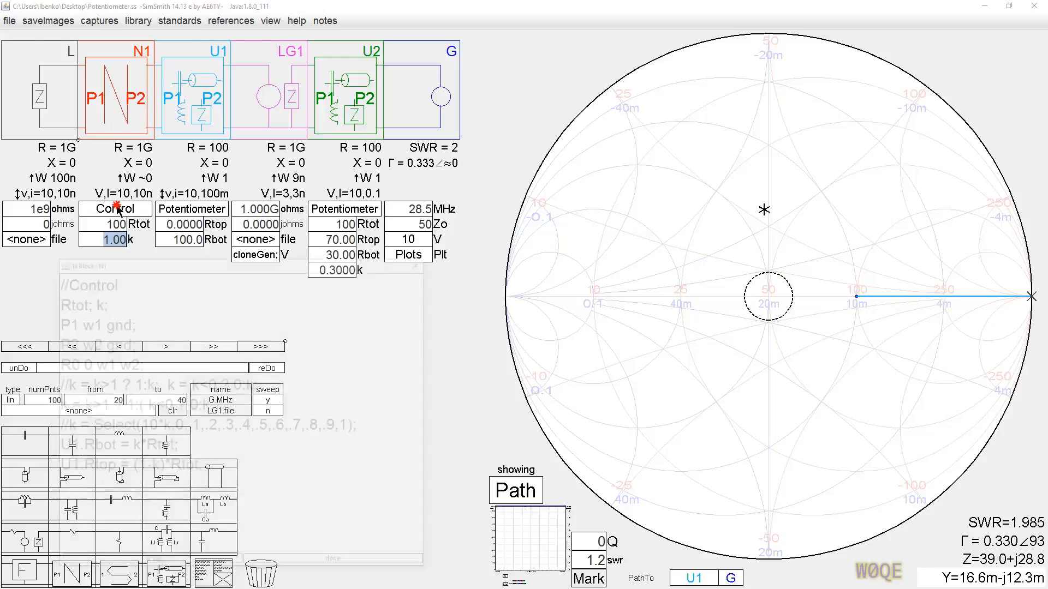
pyautogui.click(192, 210)
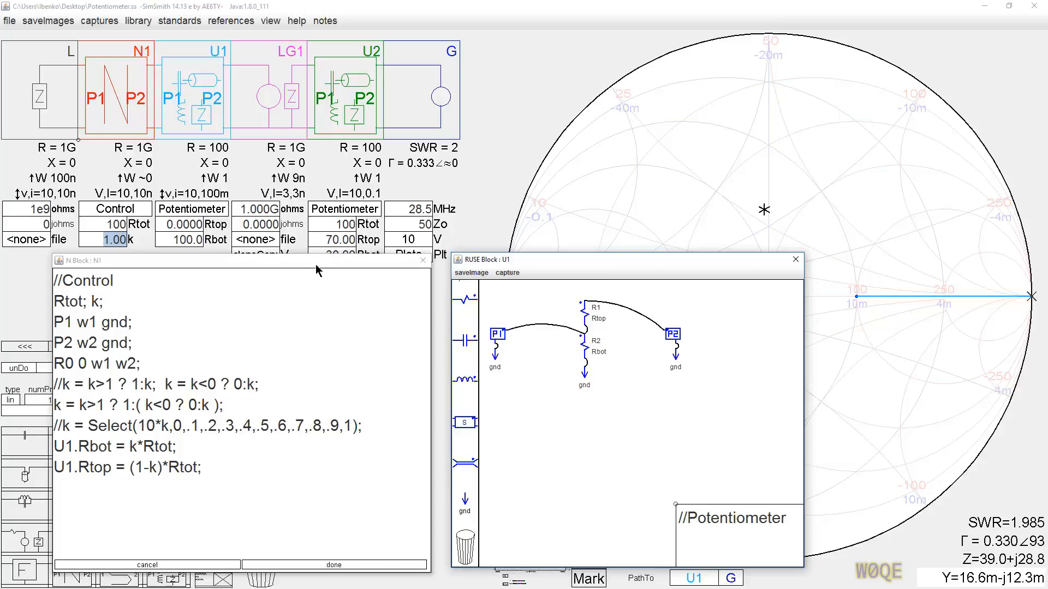
pyautogui.click(312, 265)
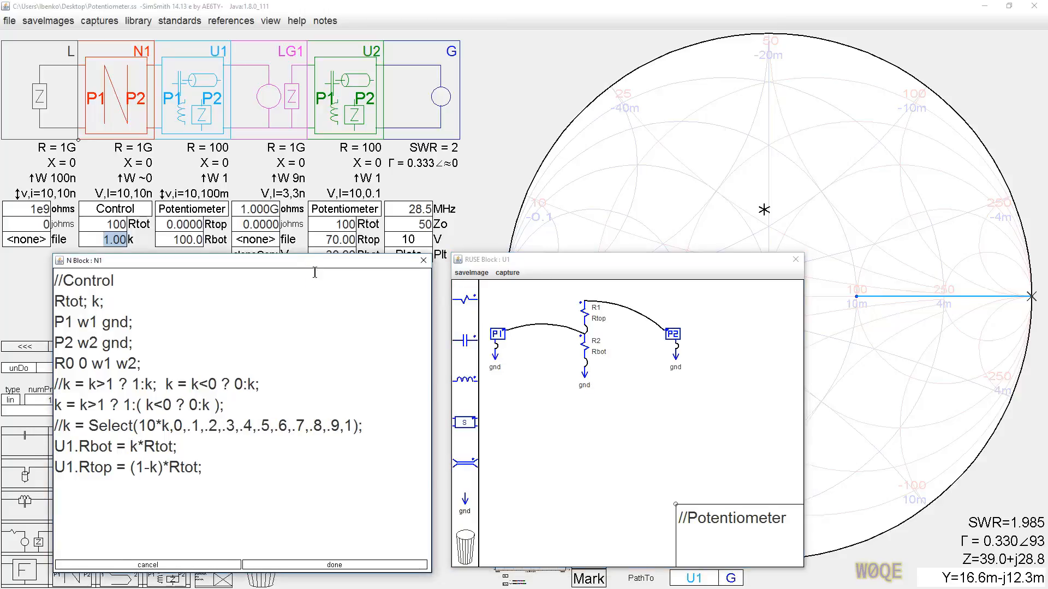
# Move N1's Control expressions window clear of the parameter values and sweep N1's k down to 0 and back up to 1.
pyautogui.moveTo(307, 256); pyautogui.dragTo(314, 286)
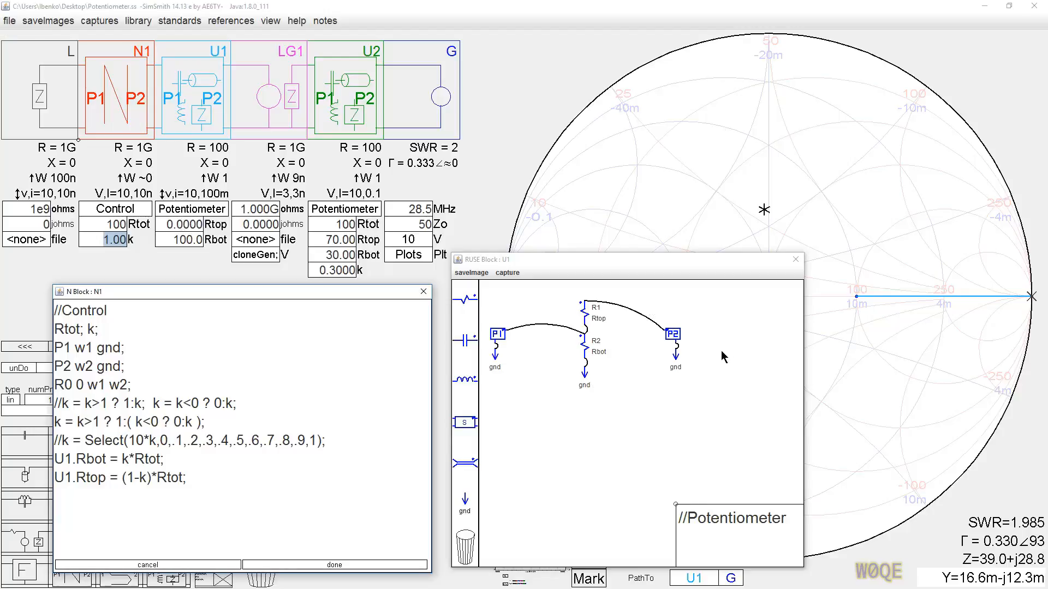
pyautogui.click(115, 238)
pyautogui.scroll(-1, 116, 238)
pyautogui.scroll(-9, 116, 238)
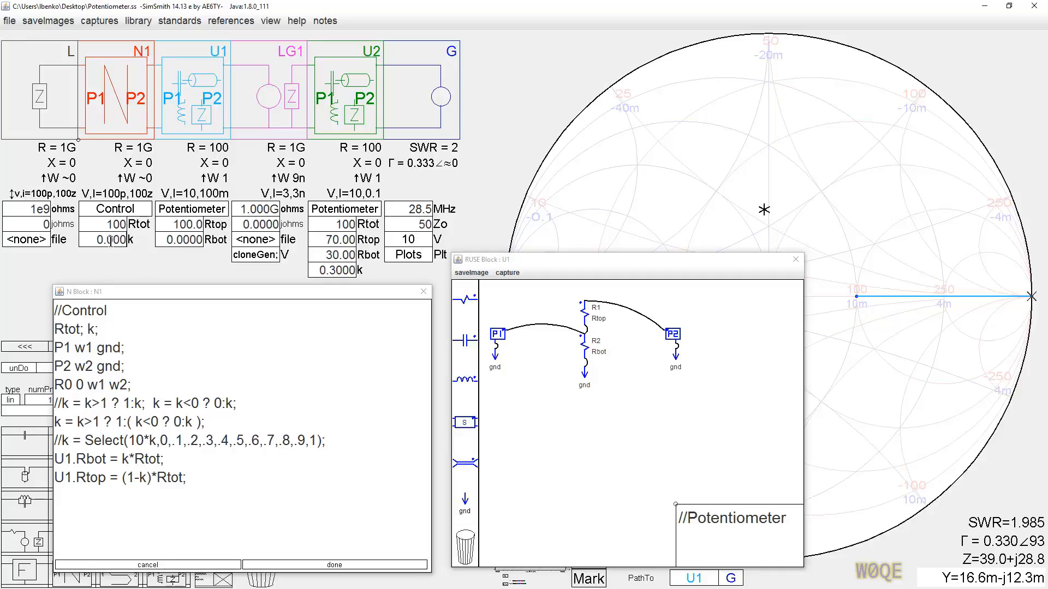
pyautogui.scroll(1, 114, 240)
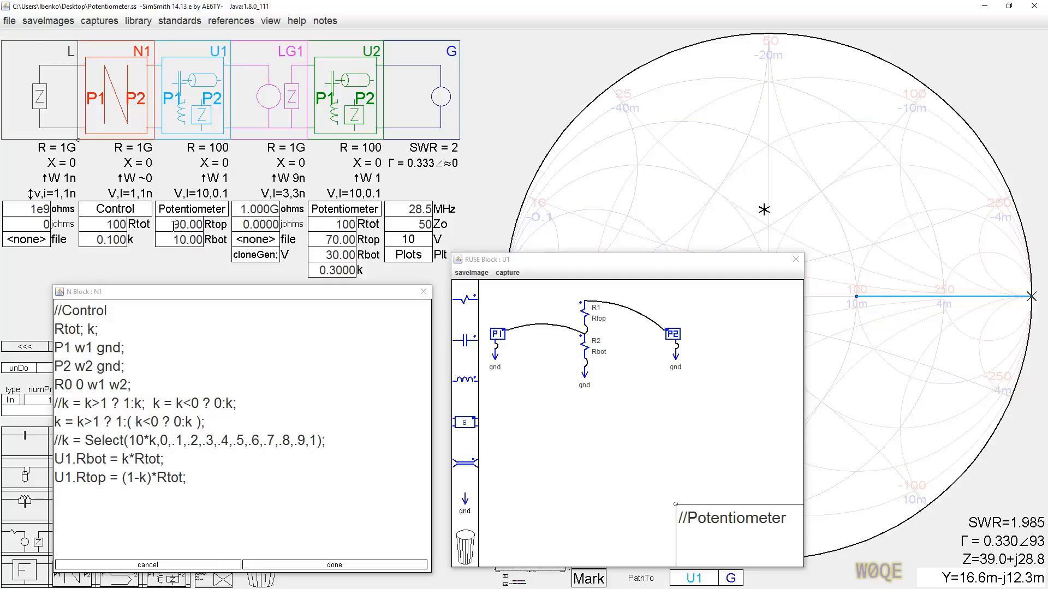
pyautogui.scroll(4, 112, 243)
pyautogui.scroll(4, 112, 243)
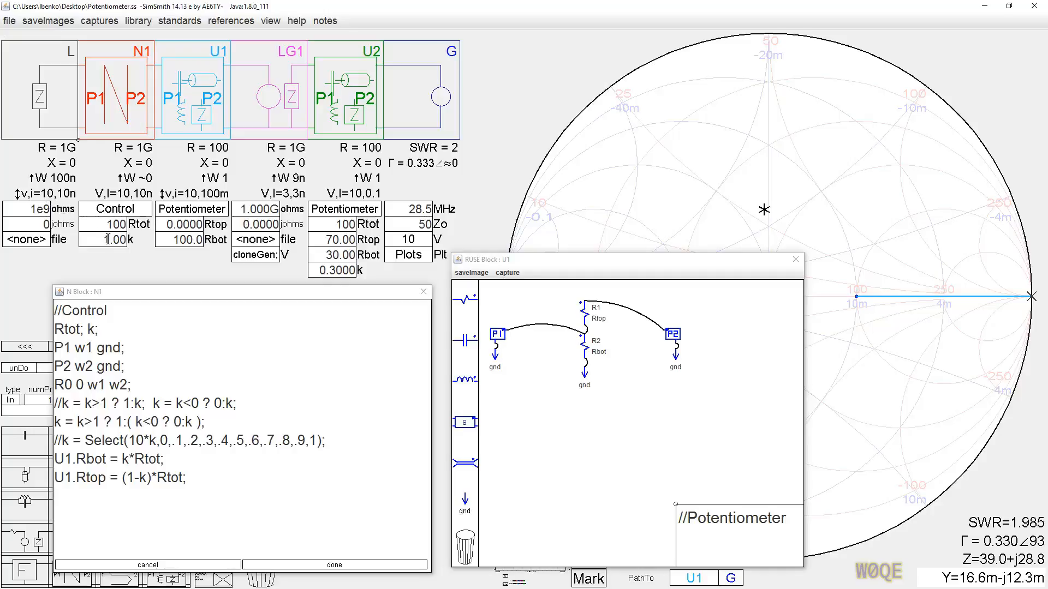
# Vary N1's k up and down between its limits, finishing at 0.8, to compare the effect on U1's Rtop and Rbot.
pyautogui.scroll(-3, 110, 241)
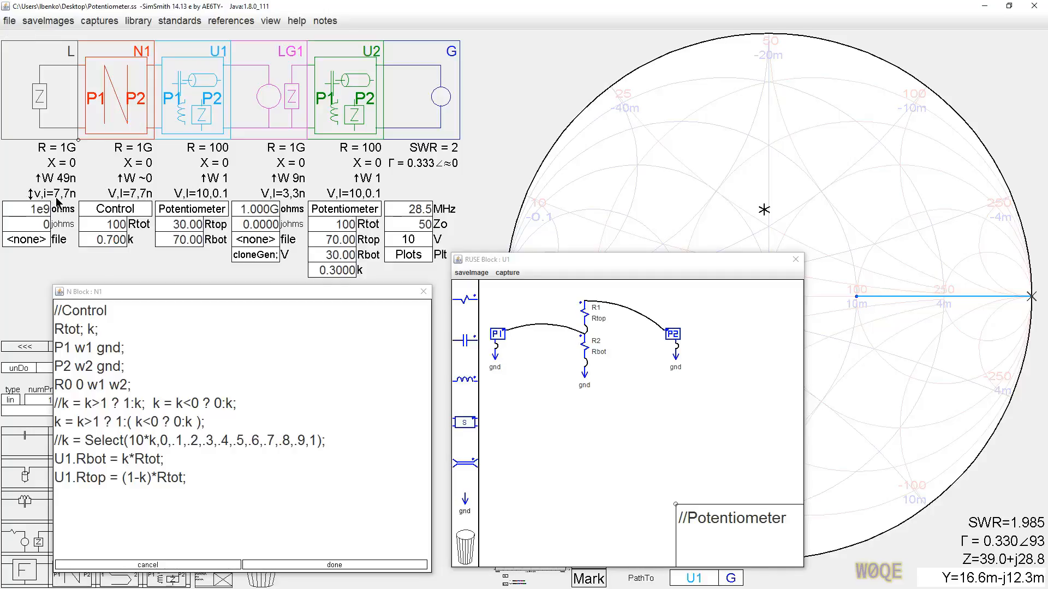
pyautogui.scroll(-2, 113, 240)
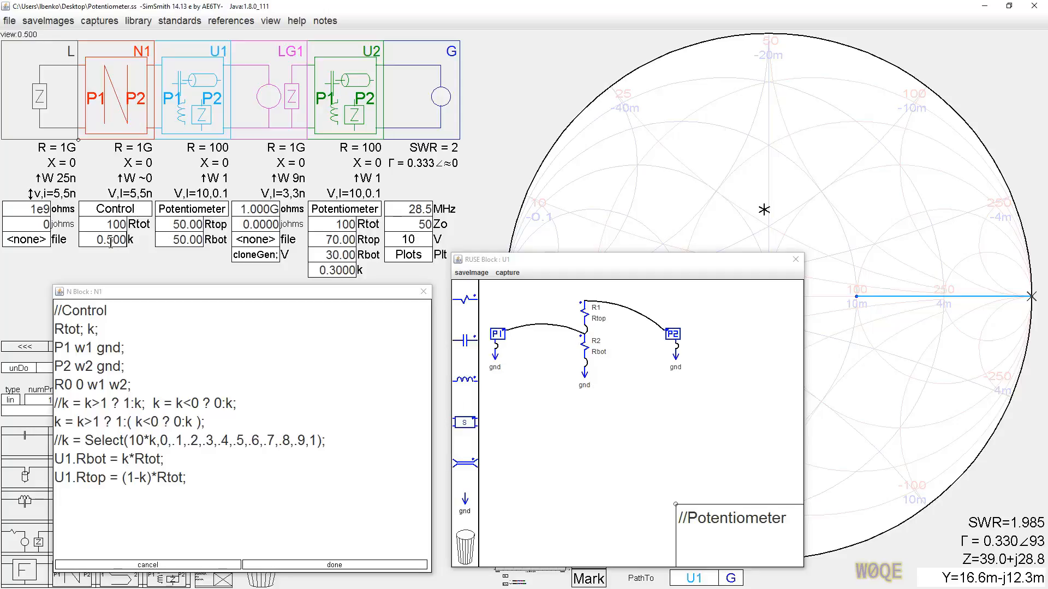
pyautogui.scroll(-1, 112, 243)
pyautogui.scroll(-2, 111, 242)
pyautogui.scroll(3, 112, 242)
pyautogui.scroll(-1, 111, 242)
pyautogui.scroll(1, 112, 242)
pyautogui.scroll(-5, 111, 242)
pyautogui.scroll(11, 112, 241)
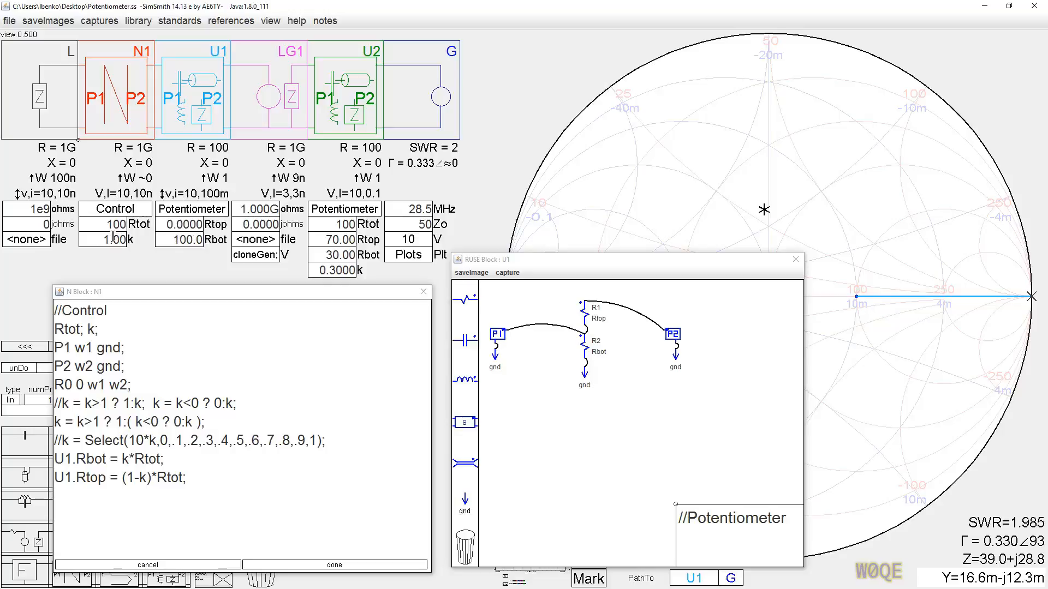
pyautogui.scroll(-2, 113, 237)
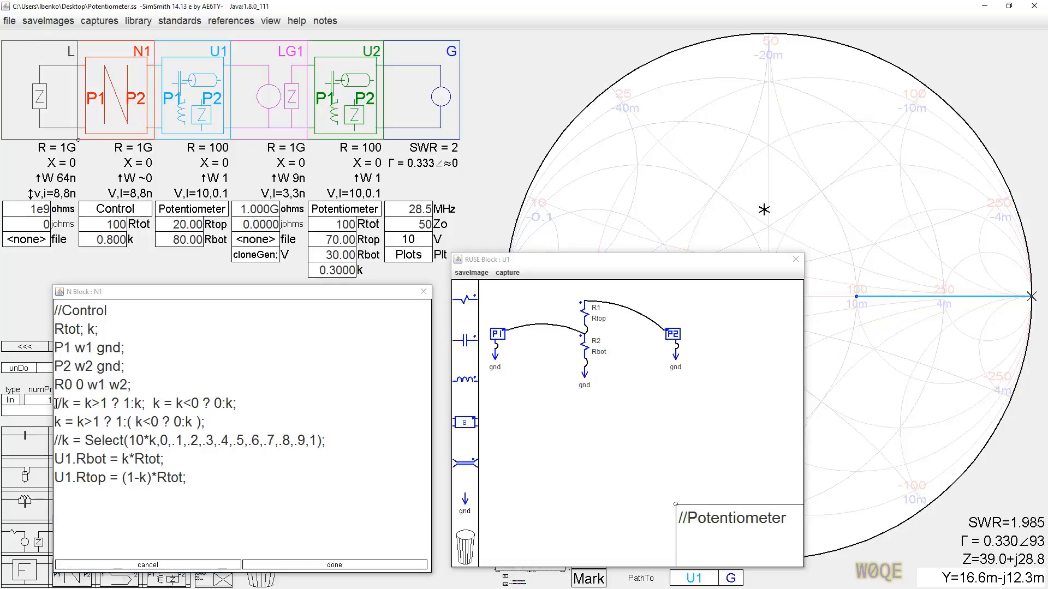
# Delete the two commented-out k lines, the double conditional and the Select expression, from N1's Control expressions.
pyautogui.moveTo(57, 402); pyautogui.dragTo(244, 410)
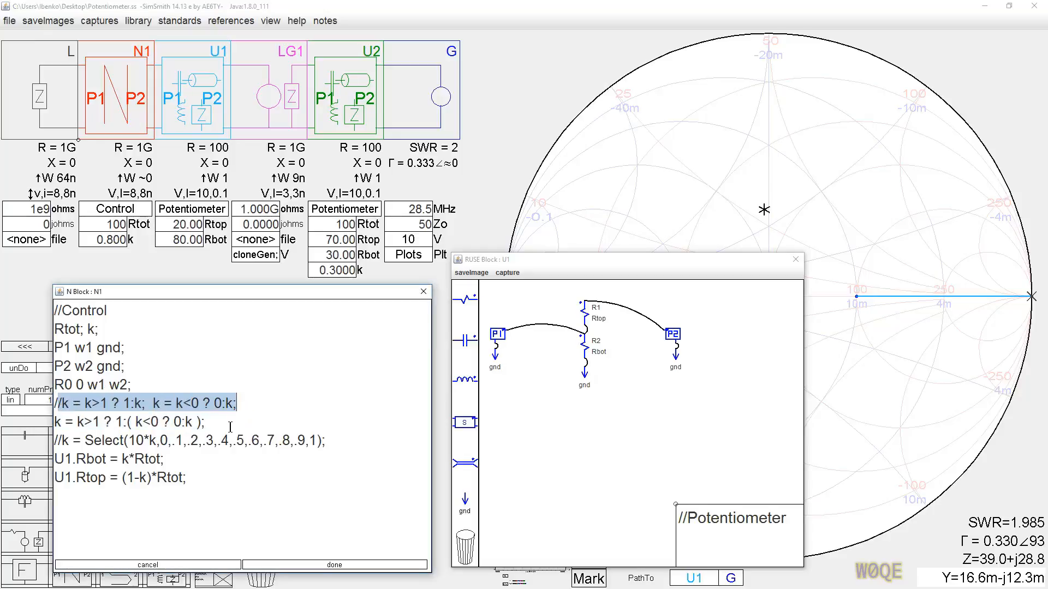
pyautogui.write('/')
pyautogui.press('BackSpace')
pyautogui.press('BackSpace')
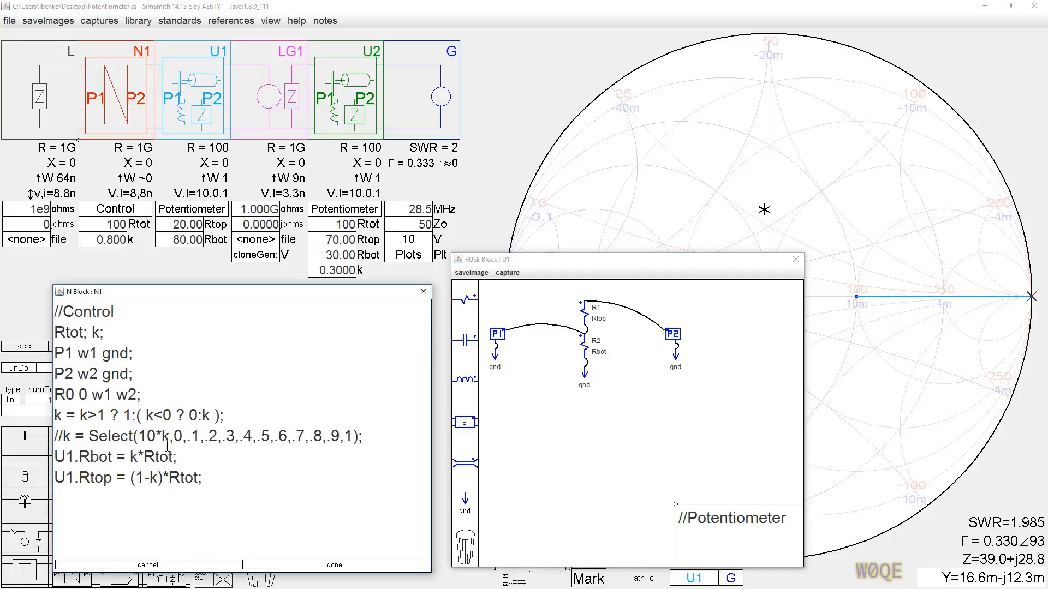
pyautogui.moveTo(56, 440); pyautogui.dragTo(365, 436)
pyautogui.press('BackSpace')
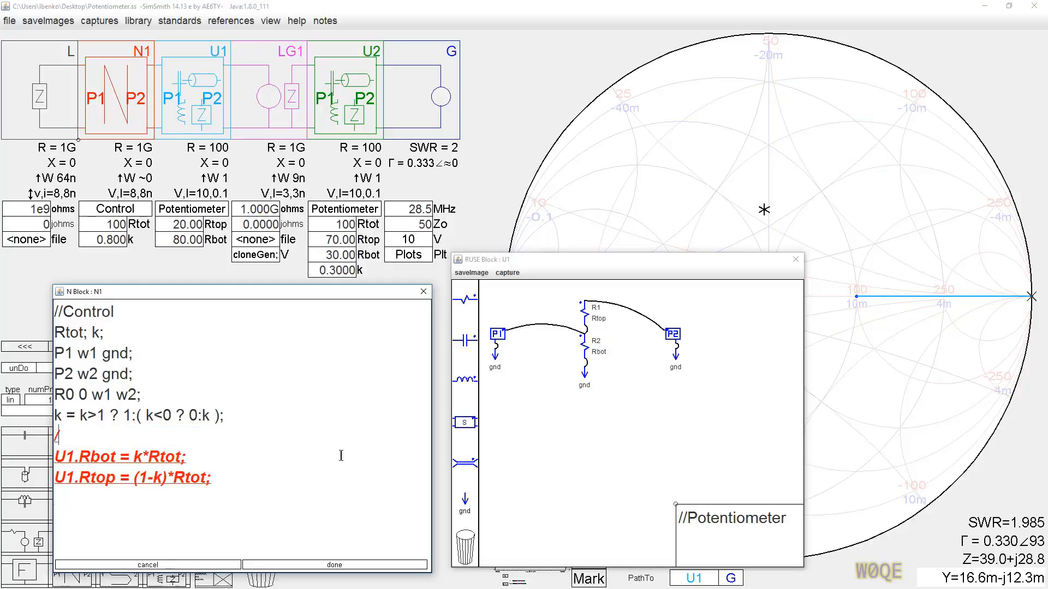
pyautogui.press('BackSpace')
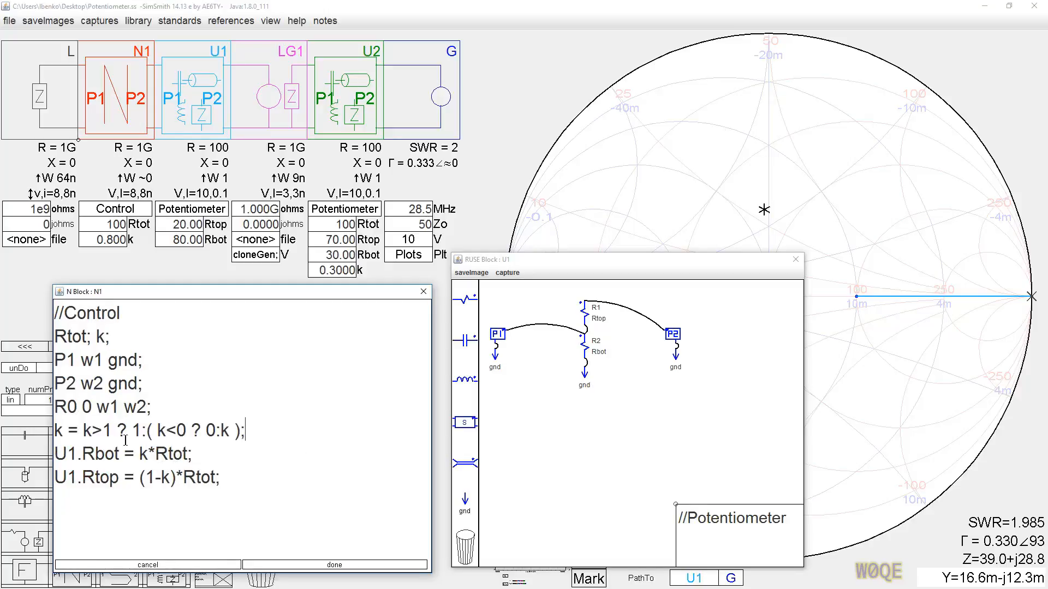
# Set N1's k to 0.2, running it through its range first, and close the U1 schematic and N1 expressions windows.
pyautogui.click(110, 243)
pyautogui.scroll(2, 110, 243)
pyautogui.scroll(-10, 110, 244)
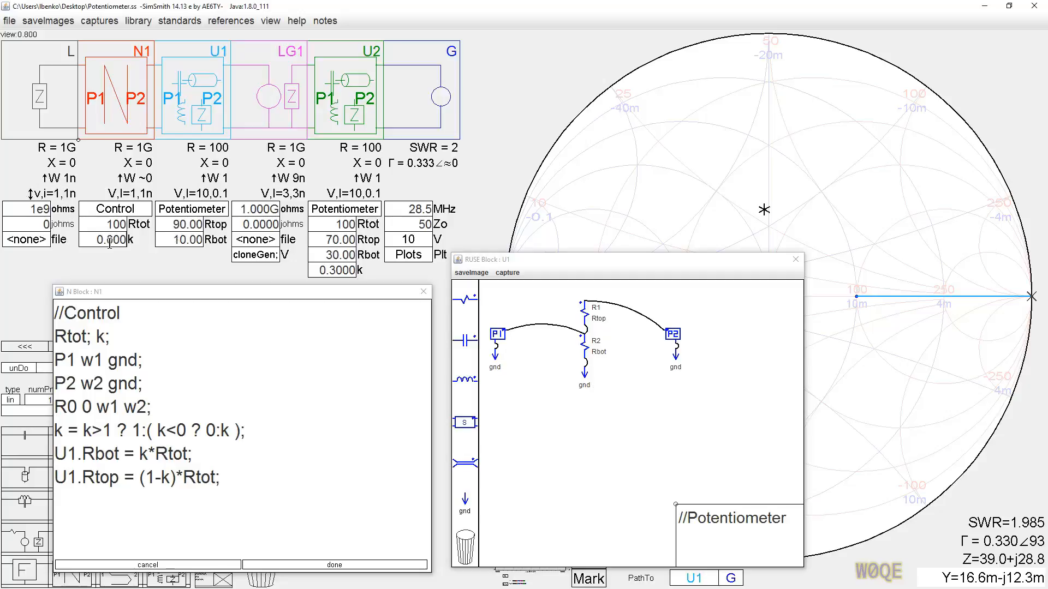
pyautogui.scroll(1, 109, 244)
pyautogui.scroll(1, 110, 244)
pyautogui.click(795, 259)
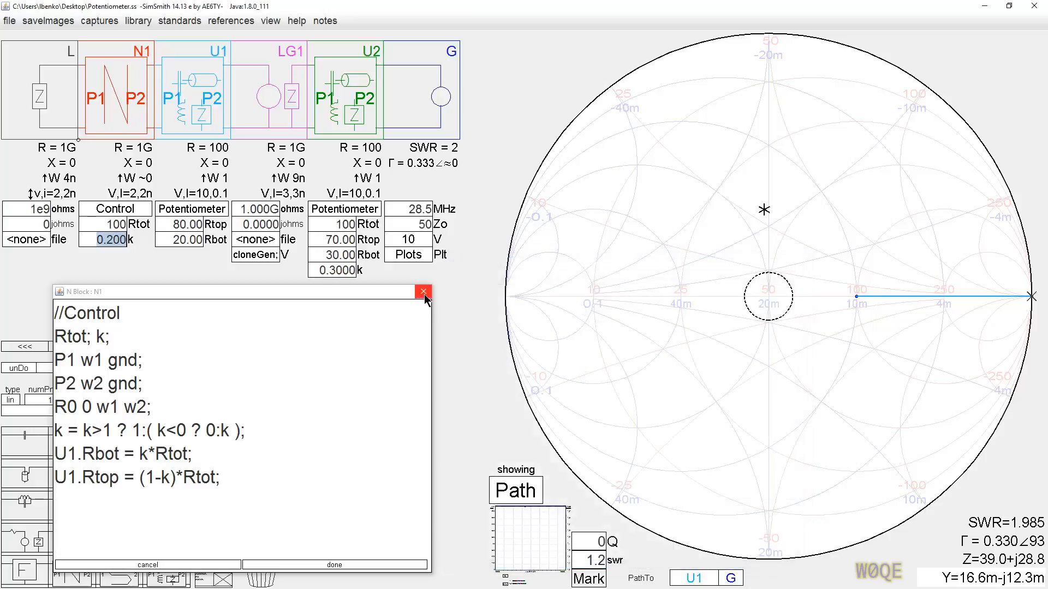
pyautogui.click(424, 292)
# Open U2's Potentiometer schematic beside the circuit and adjust U2's k to 0.5.
pyautogui.click(353, 212)
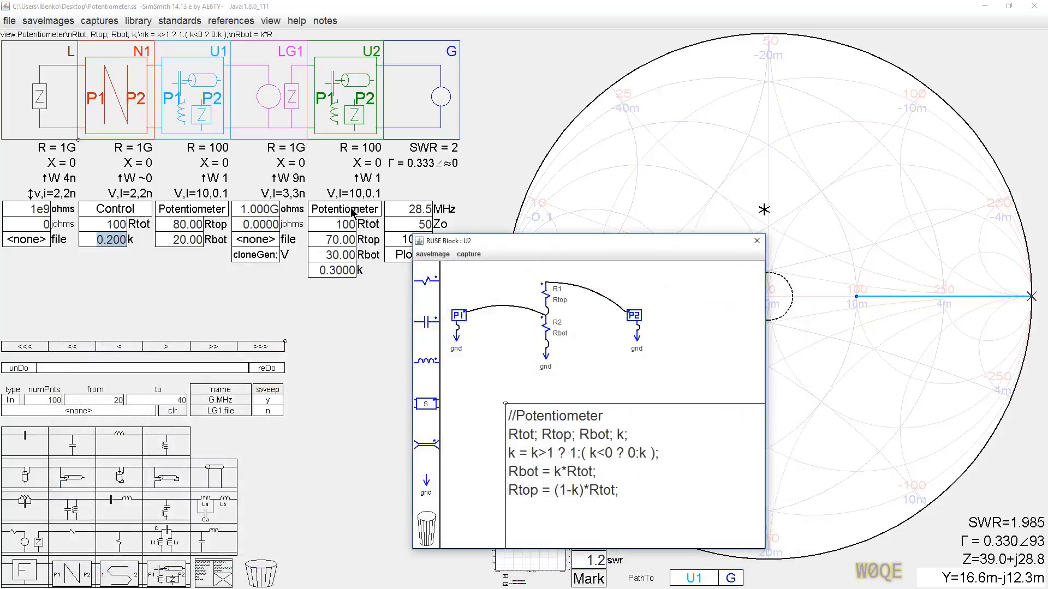
pyautogui.moveTo(518, 244); pyautogui.dragTo(595, 159)
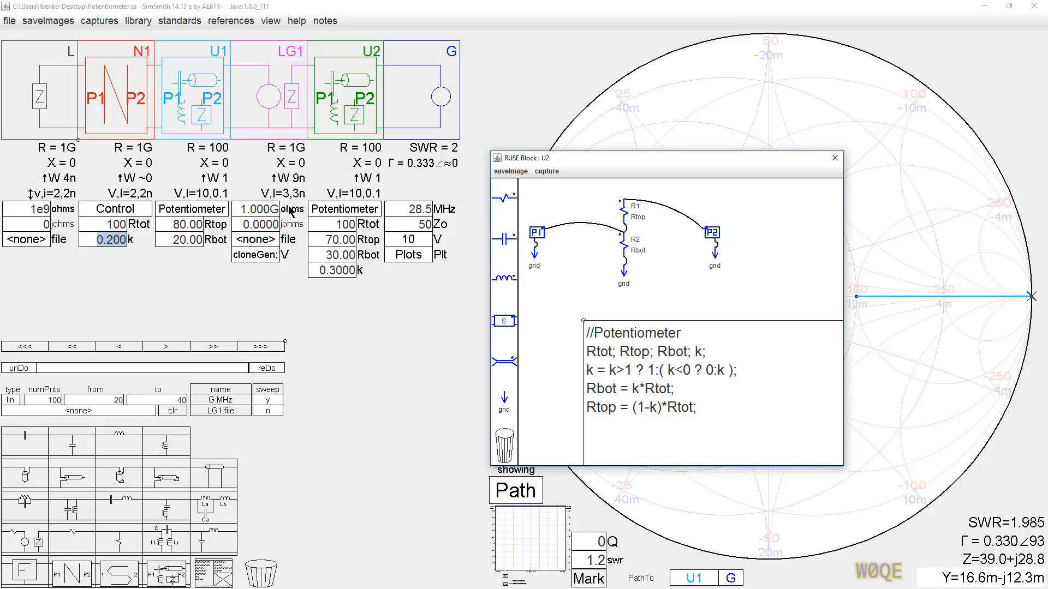
pyautogui.doubleClick(342, 271)
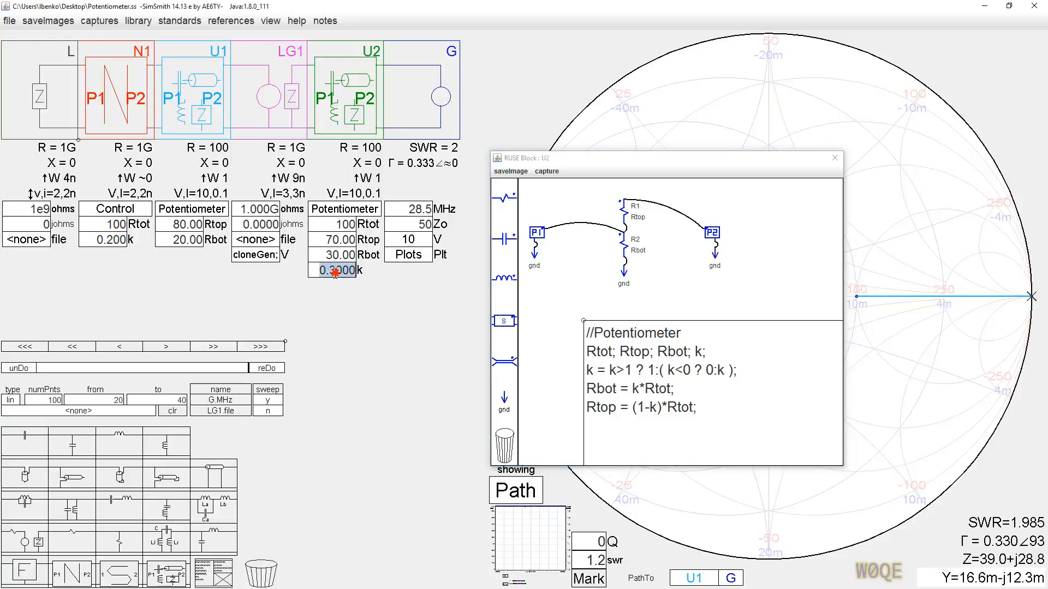
pyautogui.write('0.1')
pyautogui.press('Return')
pyautogui.scroll(4, 345, 270)
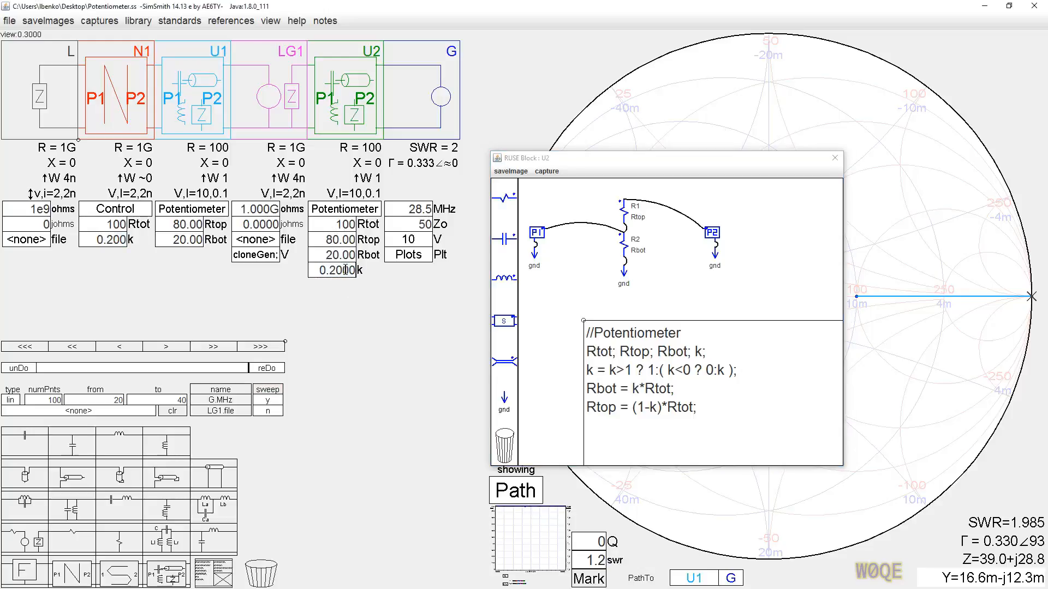
pyautogui.scroll(-2, 347, 268)
pyautogui.scroll(1, 347, 268)
pyautogui.scroll(1, 340, 271)
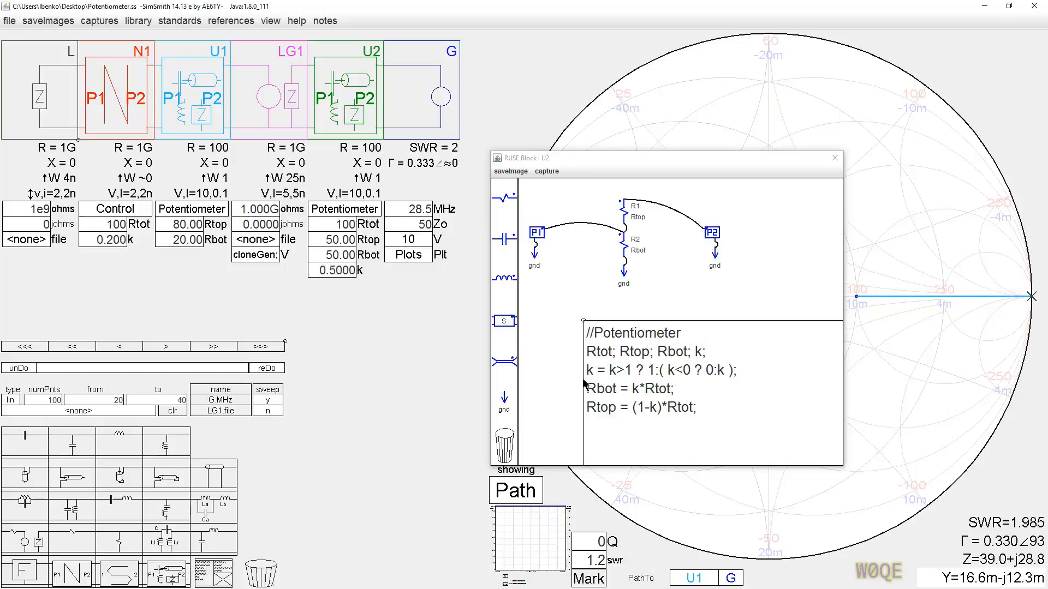
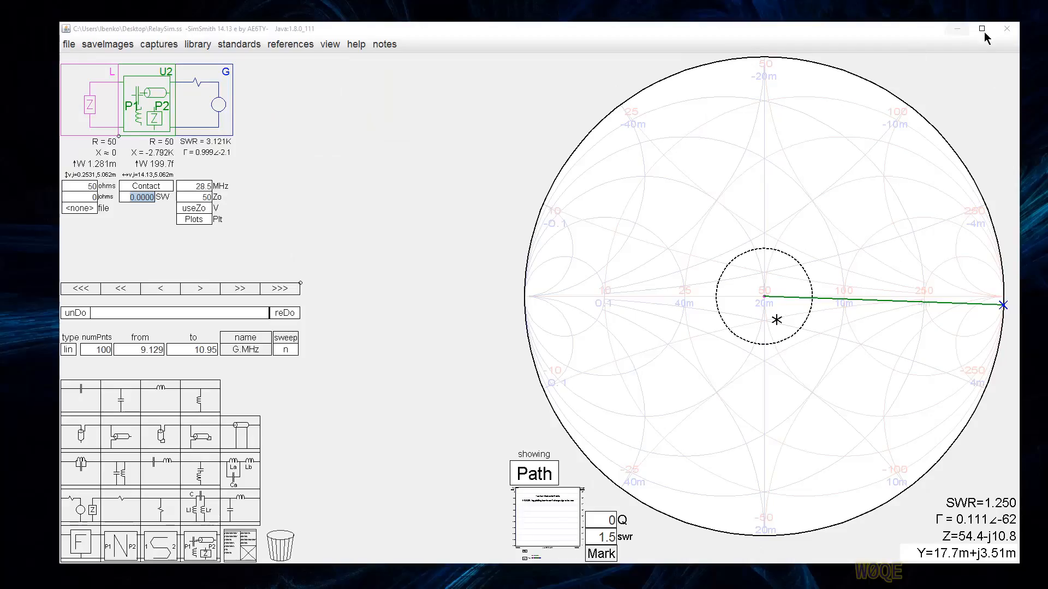
# Maximize the RelaySim circuit window and open U2's Contact schematic below the parameter values.
pyautogui.click(980, 29)
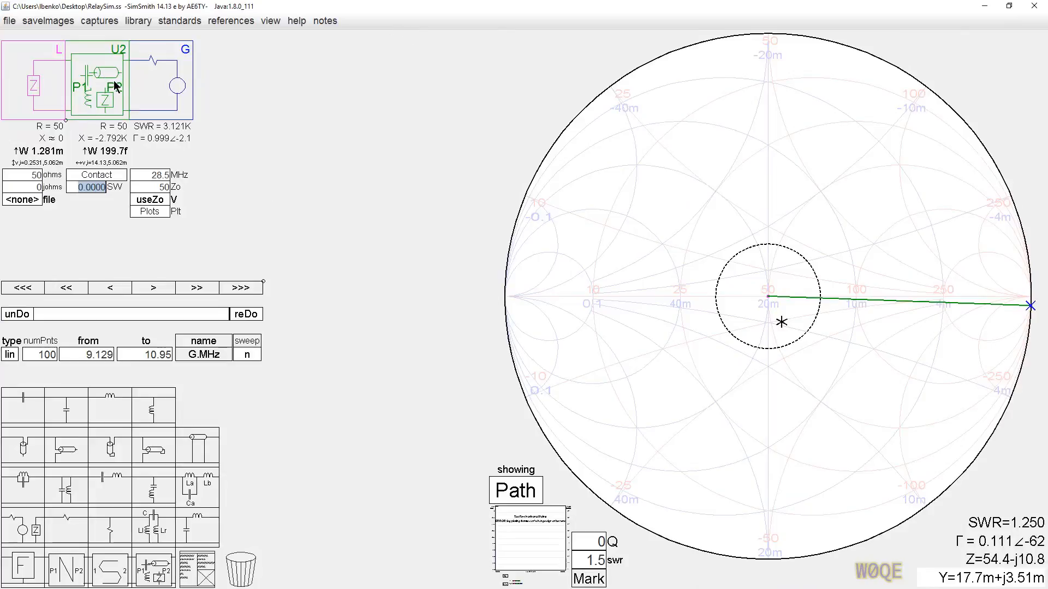
pyautogui.click(99, 175)
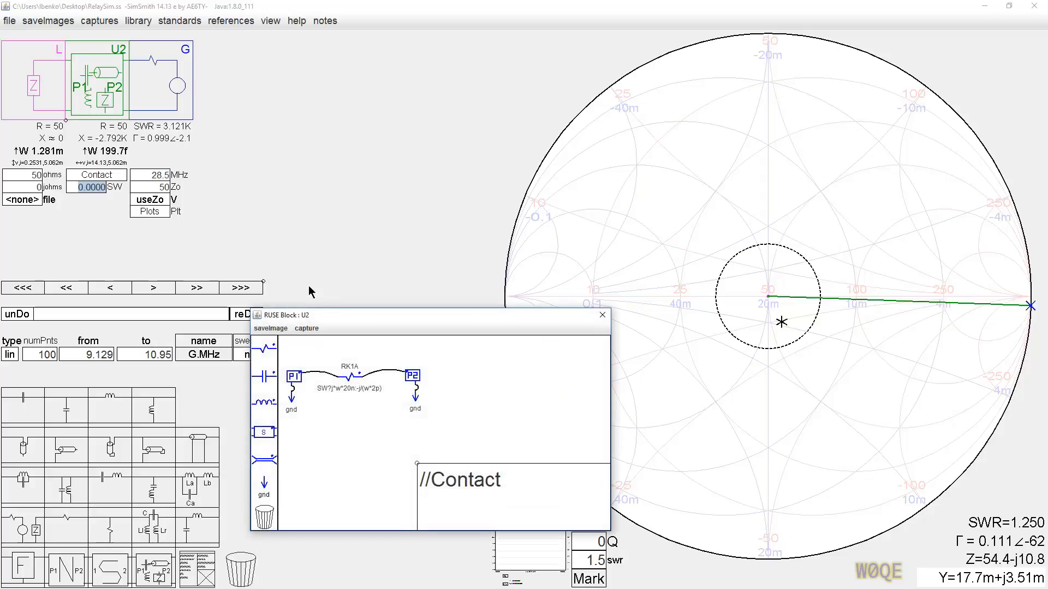
pyautogui.moveTo(328, 315); pyautogui.dragTo(182, 317)
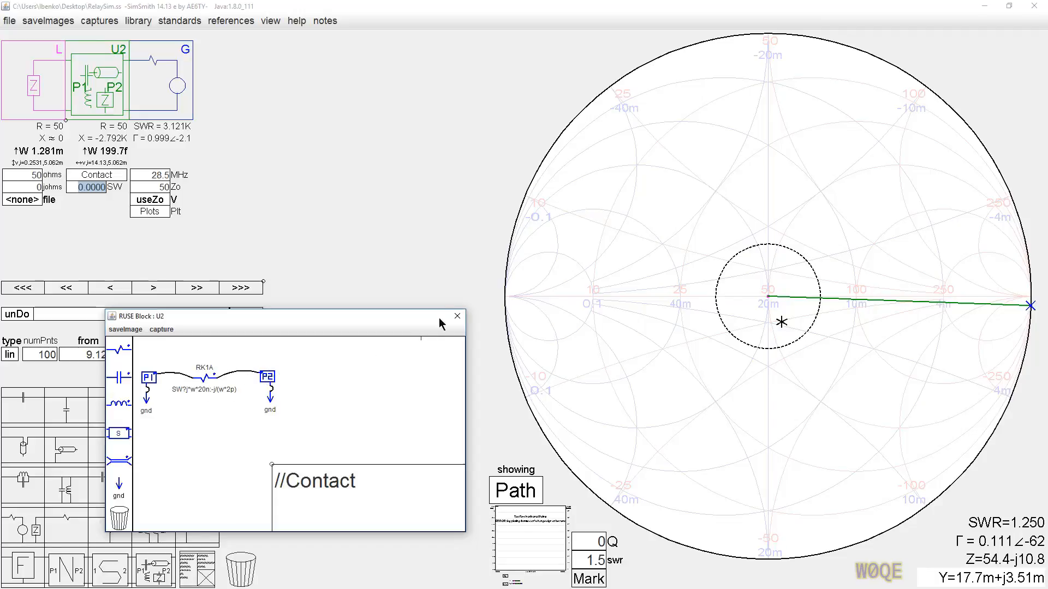
pyautogui.click(94, 189)
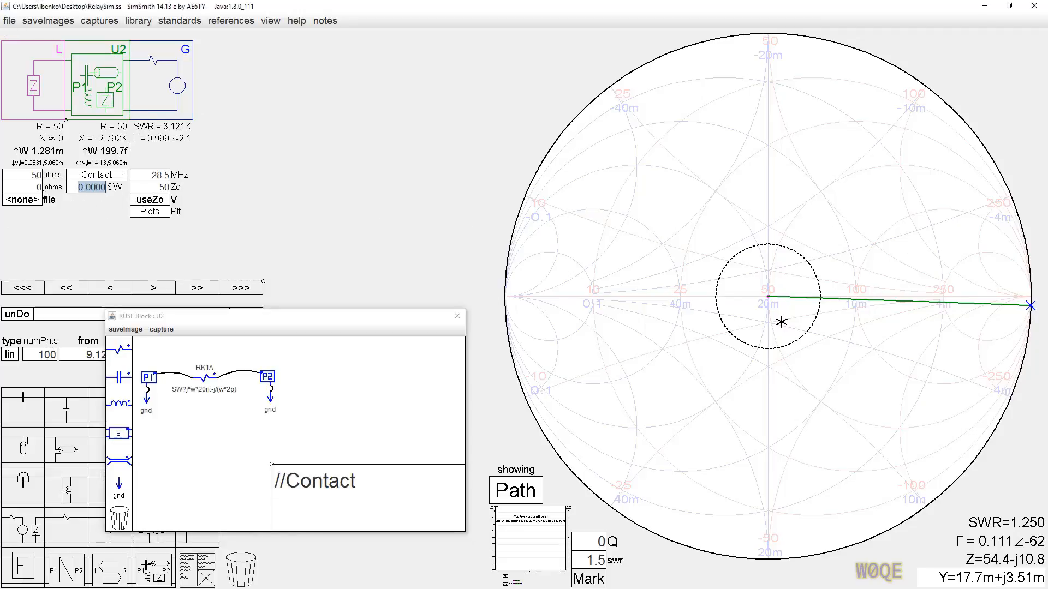
# Mark U2's point on the Smith chart and examine its equivalent values in admittance and impedance form.
pyautogui.click(1030, 306)
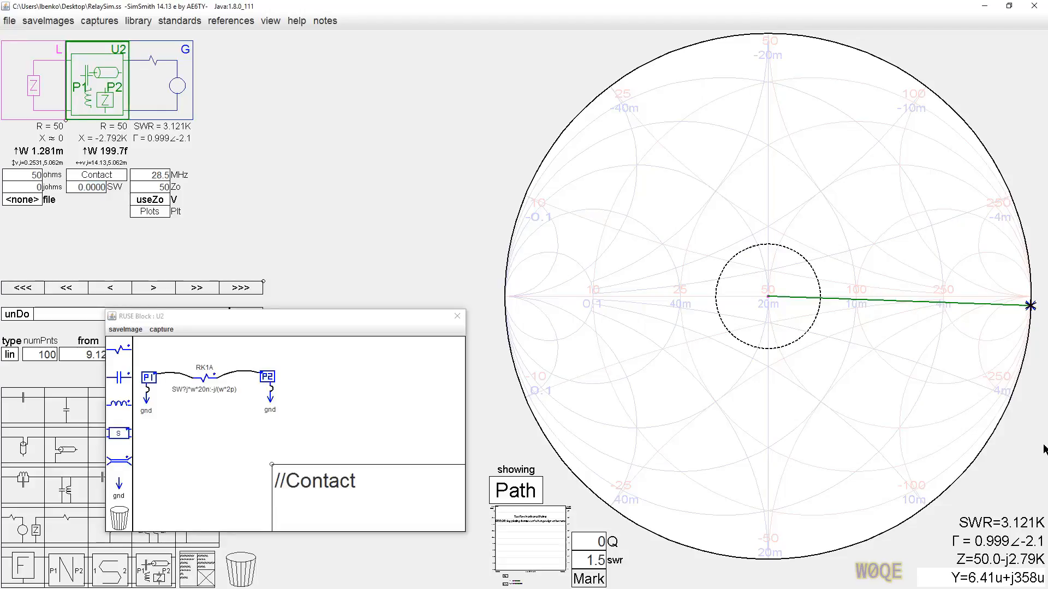
pyautogui.click(998, 576)
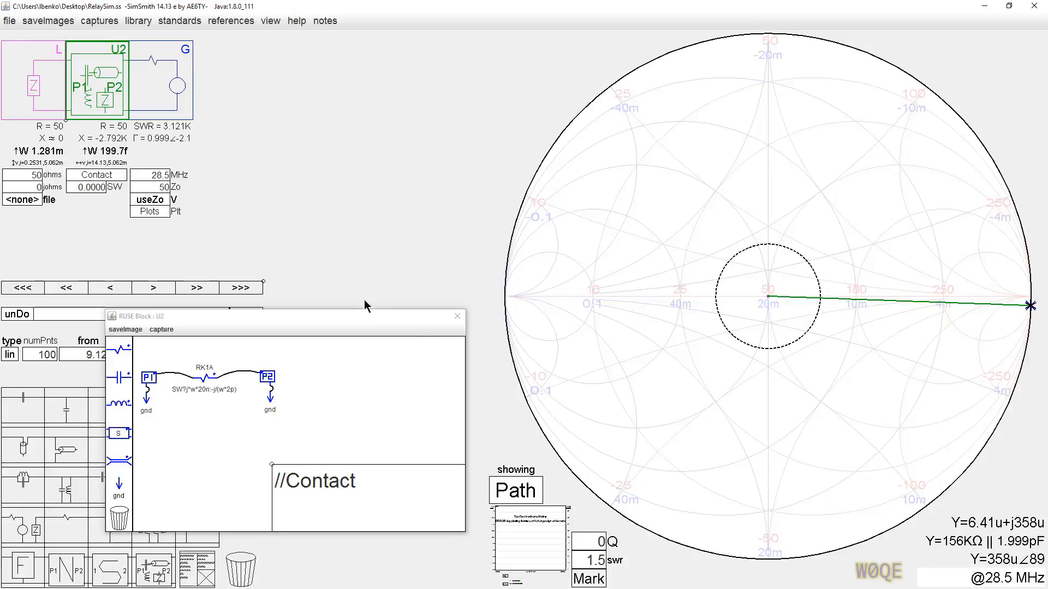
pyautogui.click(988, 549)
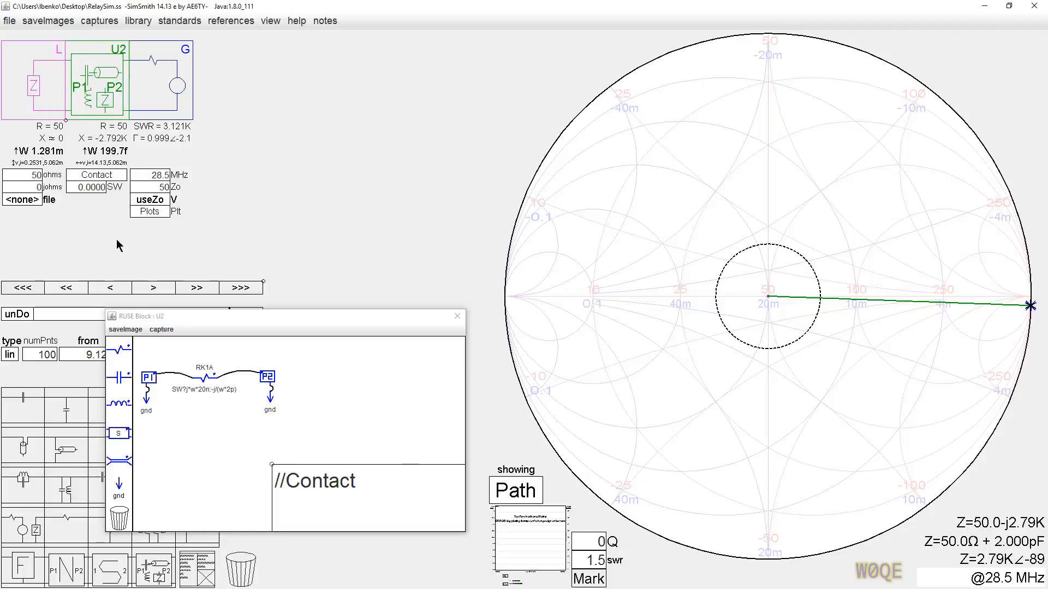
# Switch U2's SW parameter repeatedly between closed and open, leaving it at 1.
pyautogui.doubleClick(97, 189)
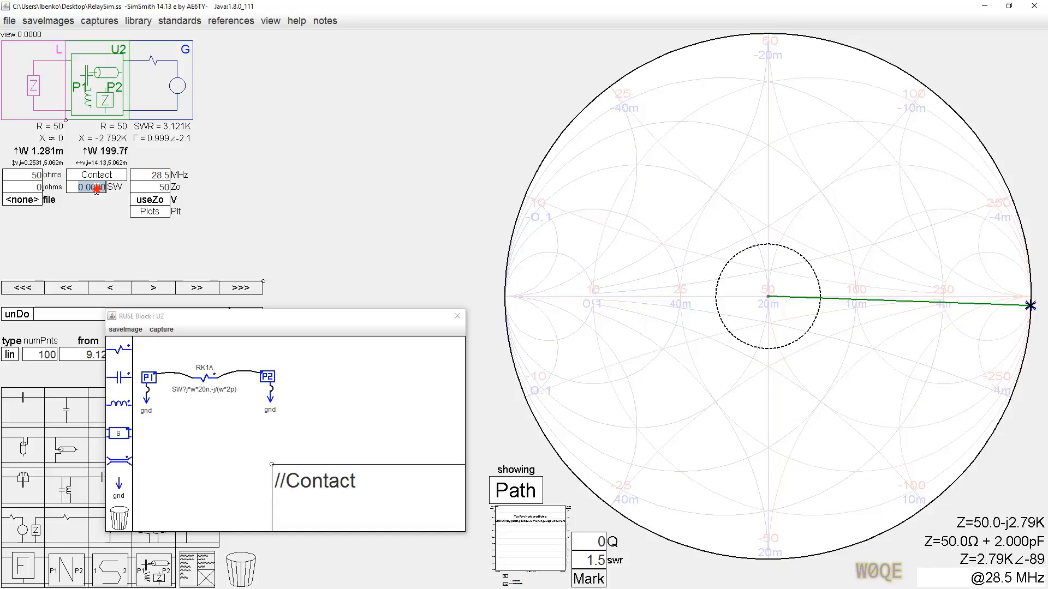
pyautogui.write('1')
pyautogui.press('Return')
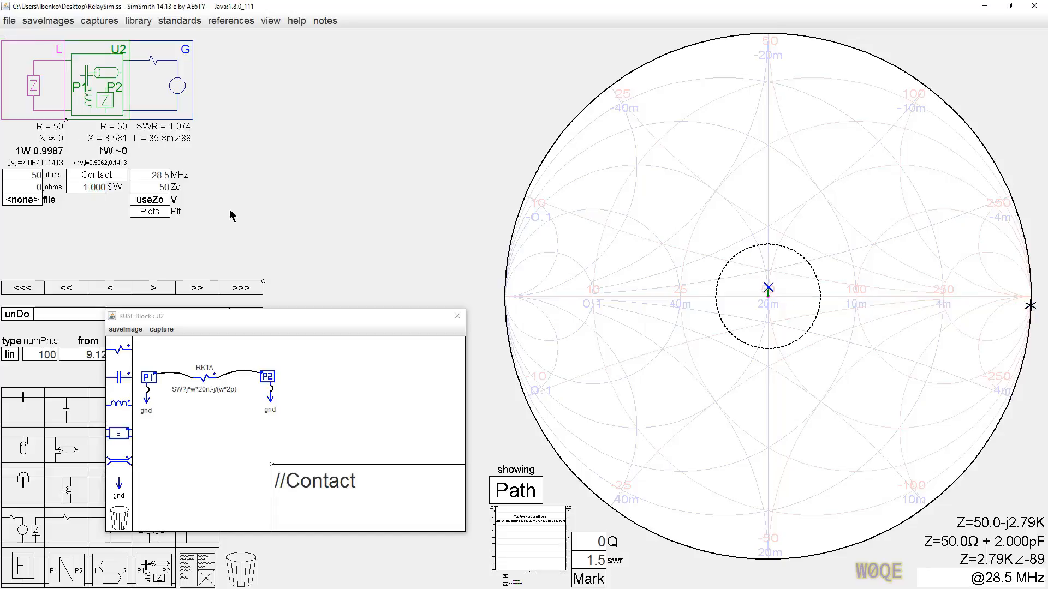
pyautogui.click(93, 191)
pyautogui.write('0')
pyautogui.press('Return')
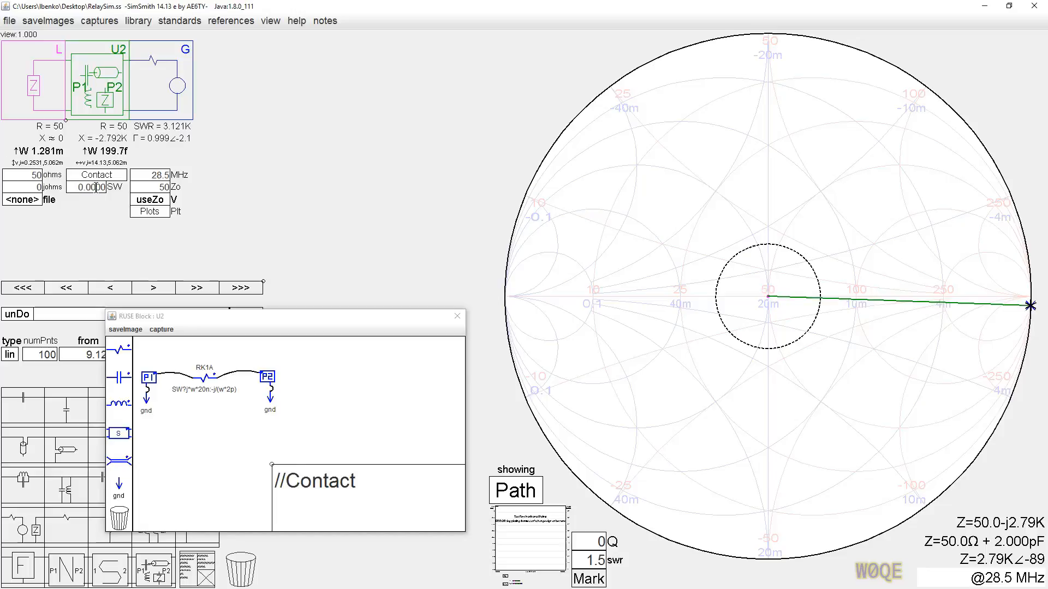
pyautogui.scroll(-1, 97, 187)
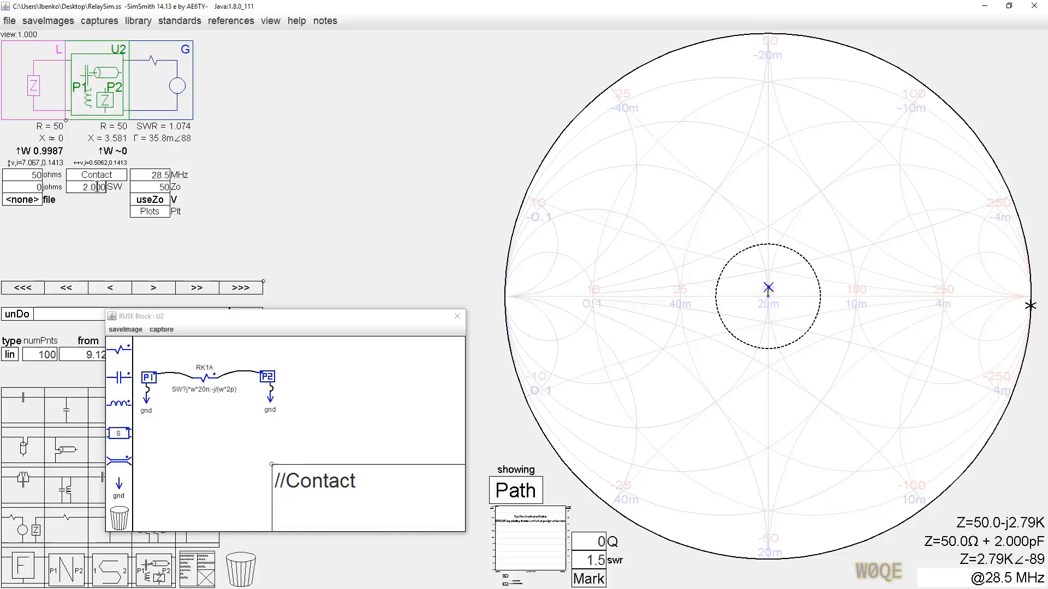
pyautogui.scroll(1, 97, 187)
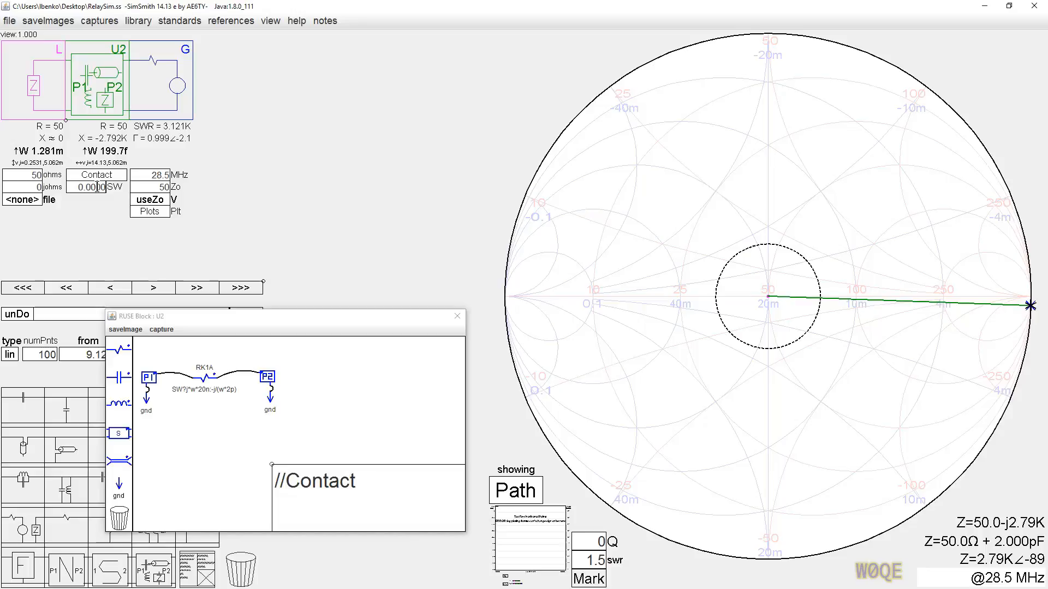
pyautogui.scroll(-1, 97, 187)
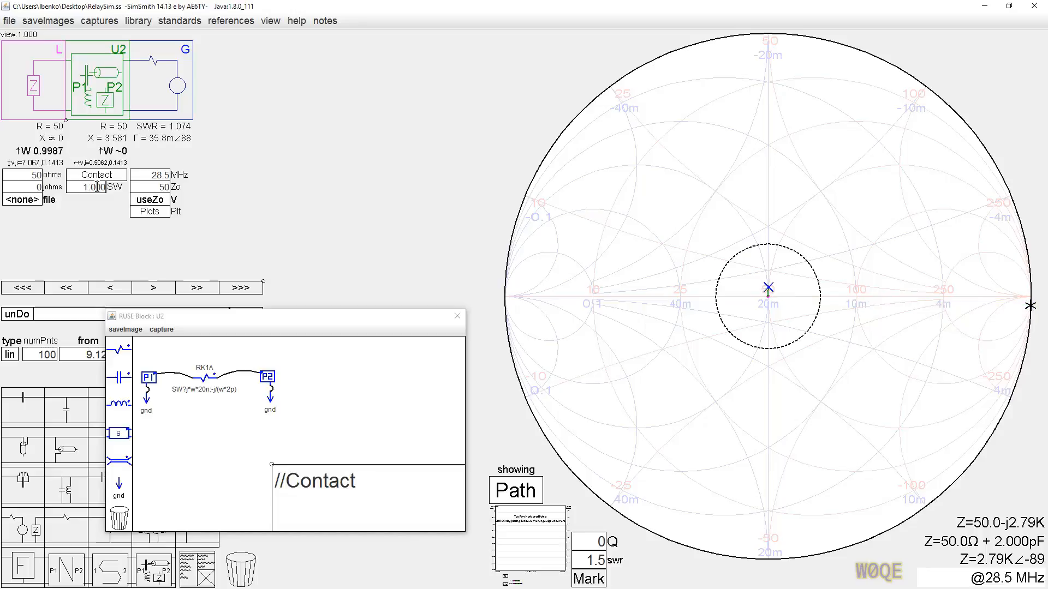
# Mark U2's closed-contact point on the Smith chart, read its equivalent impedance, and restore the SWR, Γ, Z and Y readout.
pyautogui.click(769, 289)
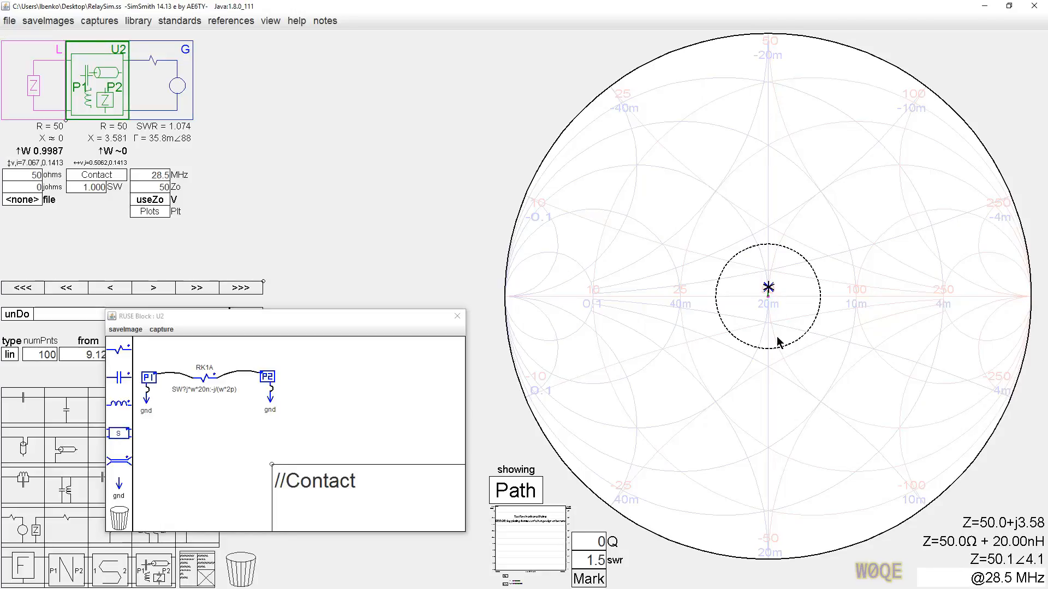
pyautogui.click(998, 582)
pyautogui.click(998, 582)
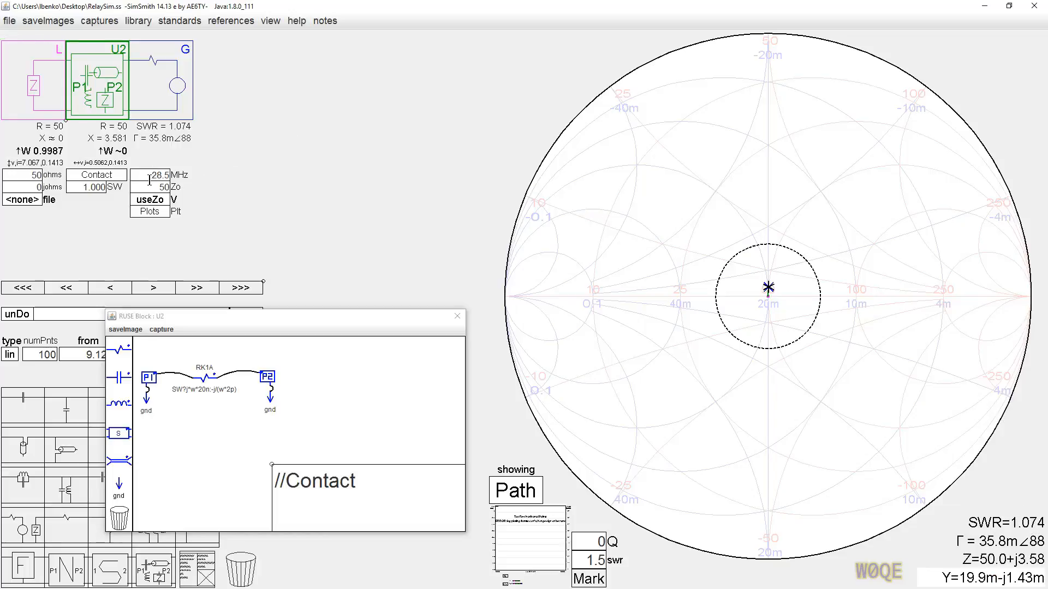
# Move U2's schematic window aside, then insert a shunt capacitor between the load and U2 and reduce its capacitance to 7.746 pF.
pyautogui.click(92, 76)
pyautogui.moveTo(343, 321); pyautogui.dragTo(421, 377)
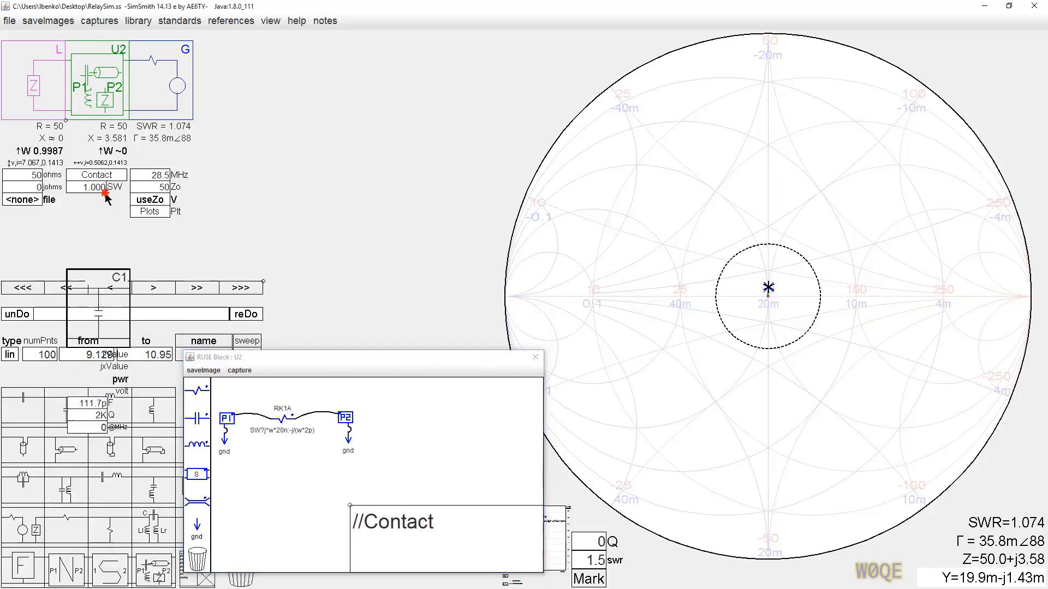
pyautogui.moveTo(106, 194)
pyautogui.mouseDown()
pyautogui.moveTo(101, 83)
pyautogui.moveTo(73, 77)
pyautogui.moveTo(103, 90)
pyautogui.mouseUp()
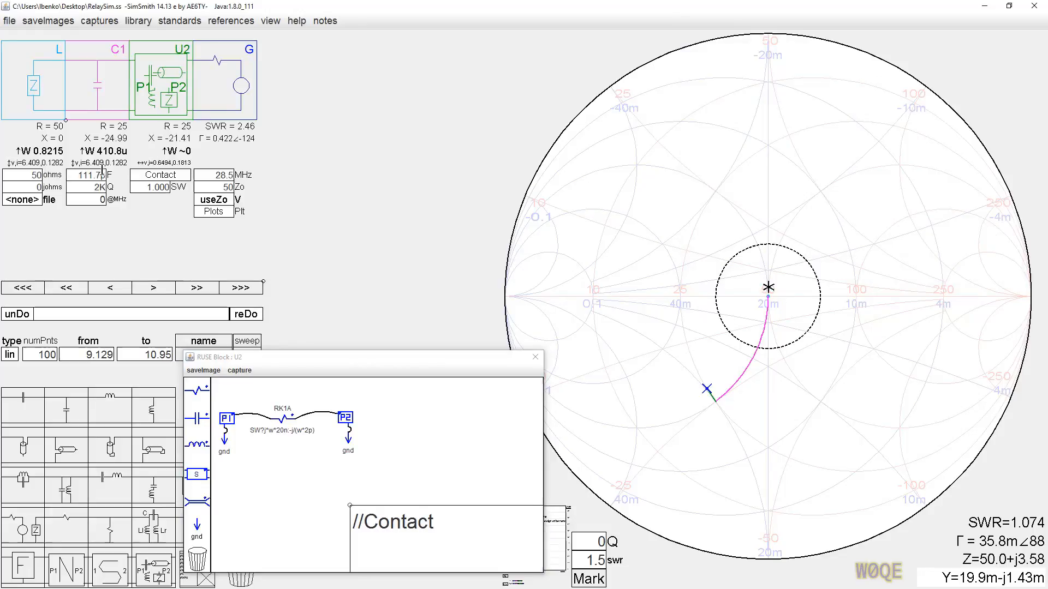
pyautogui.scroll(-10, 87, 177)
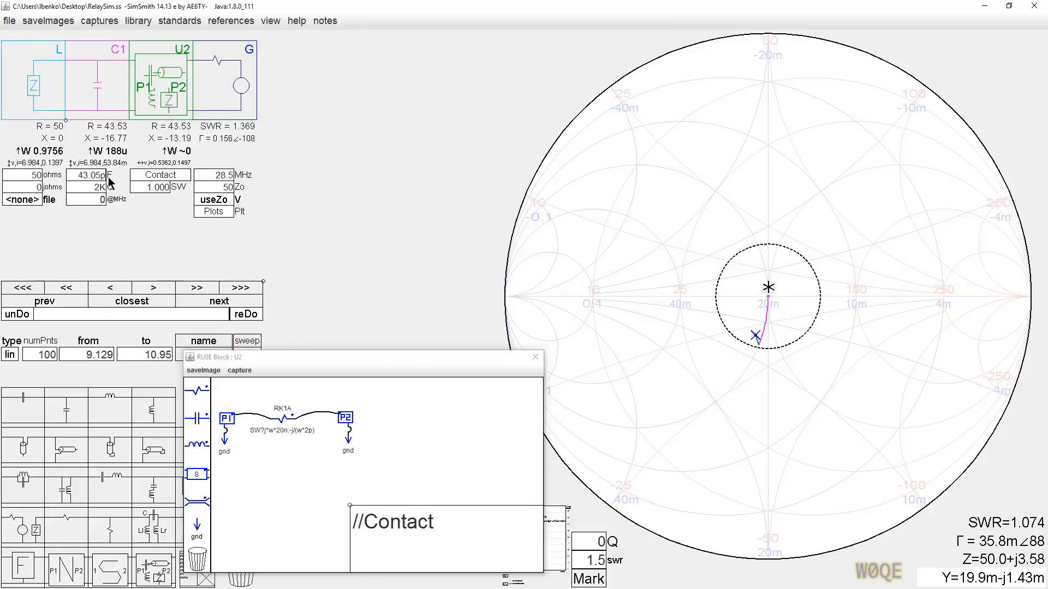
pyautogui.scroll(-3, 104, 176)
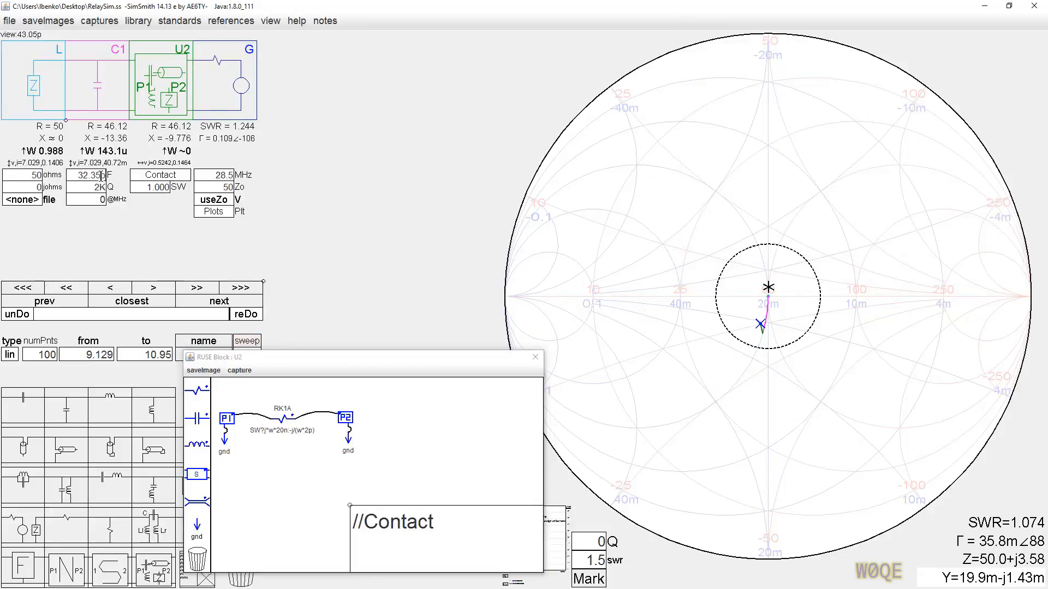
pyautogui.scroll(-7, 103, 175)
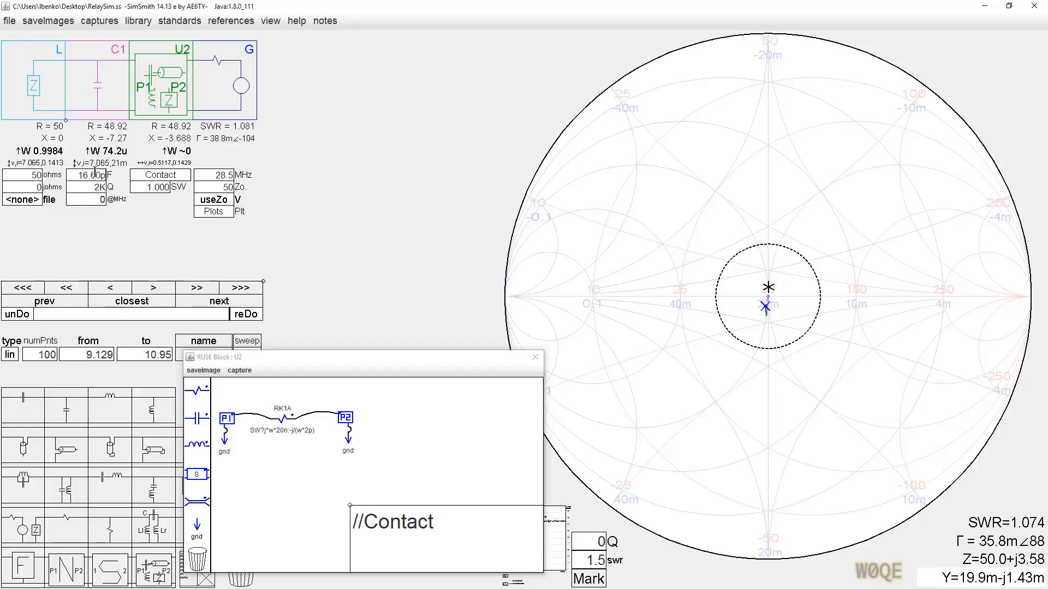
pyautogui.scroll(-7, 96, 174)
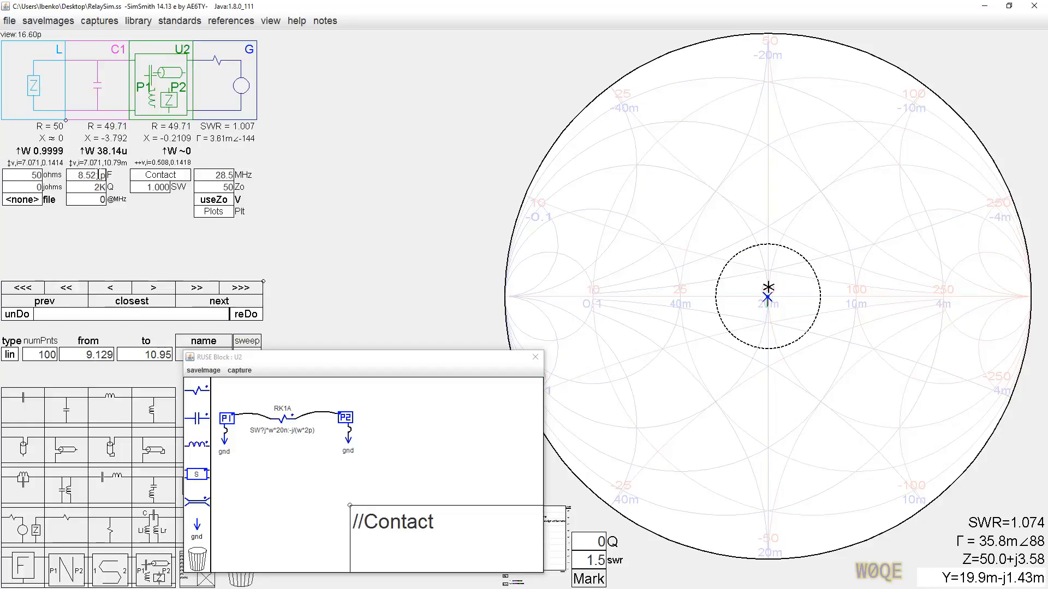
pyautogui.scroll(-1, 98, 176)
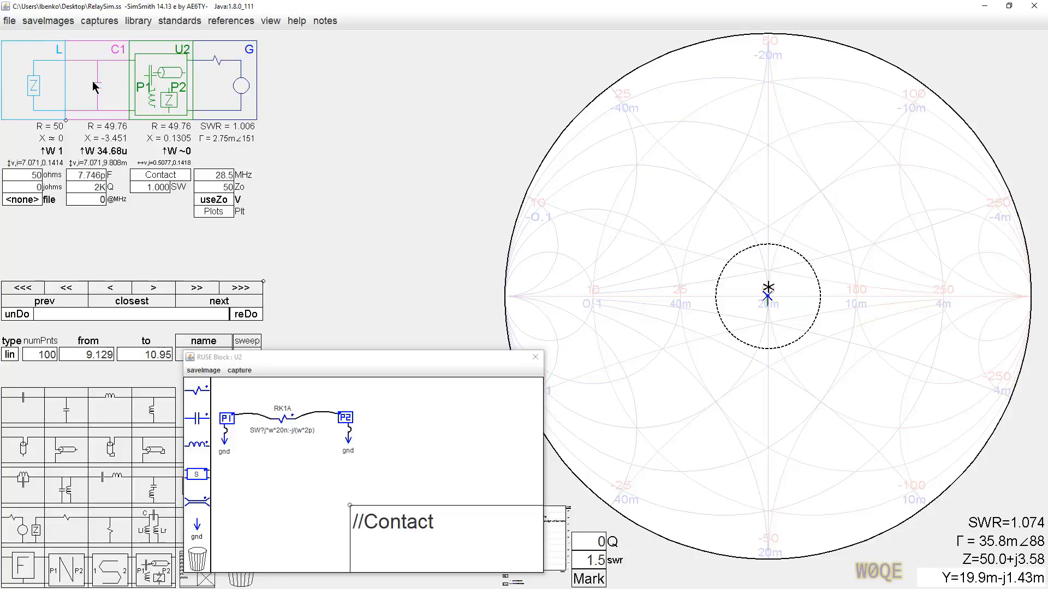
# Delete the shunt capacitor C1 from the circuit and close U2's schematic window.
pyautogui.press('Delete')
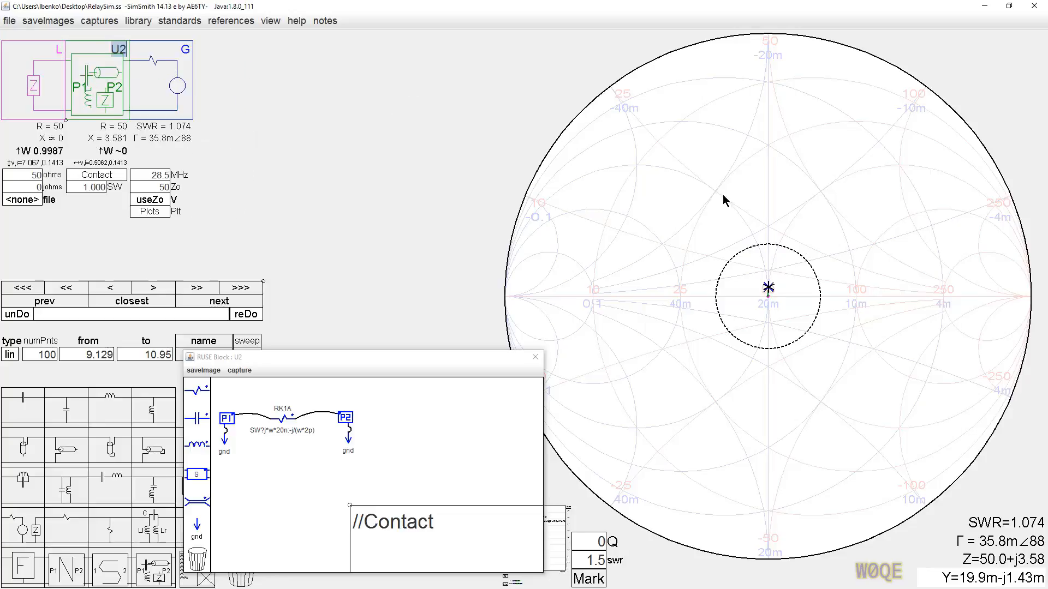
pyautogui.click(534, 356)
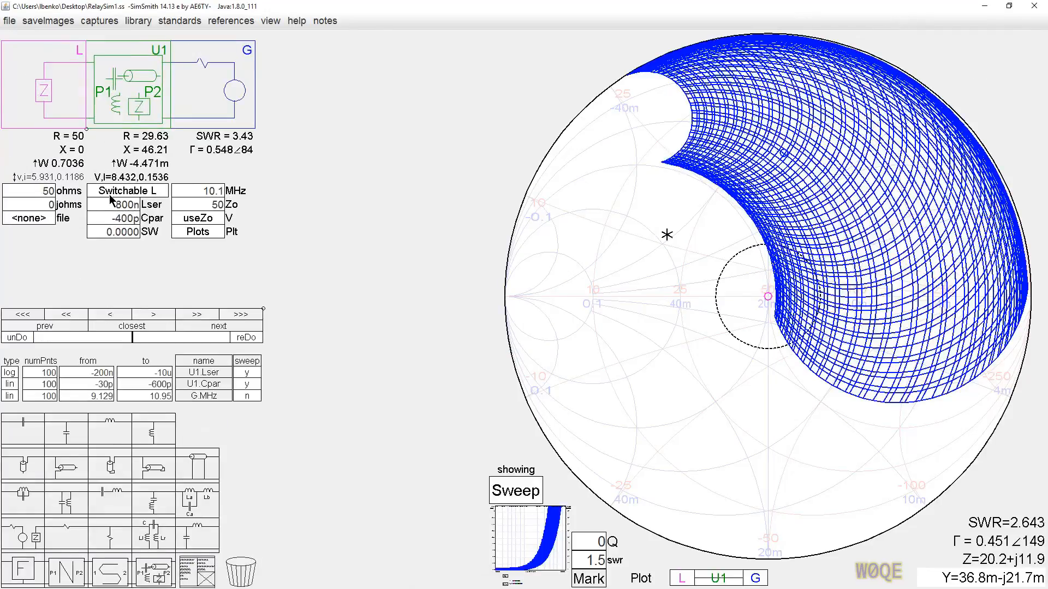
# Open U1's Switchable L schematic in RelaySim1 and place it clear of the sweep table.
pyautogui.click(113, 192)
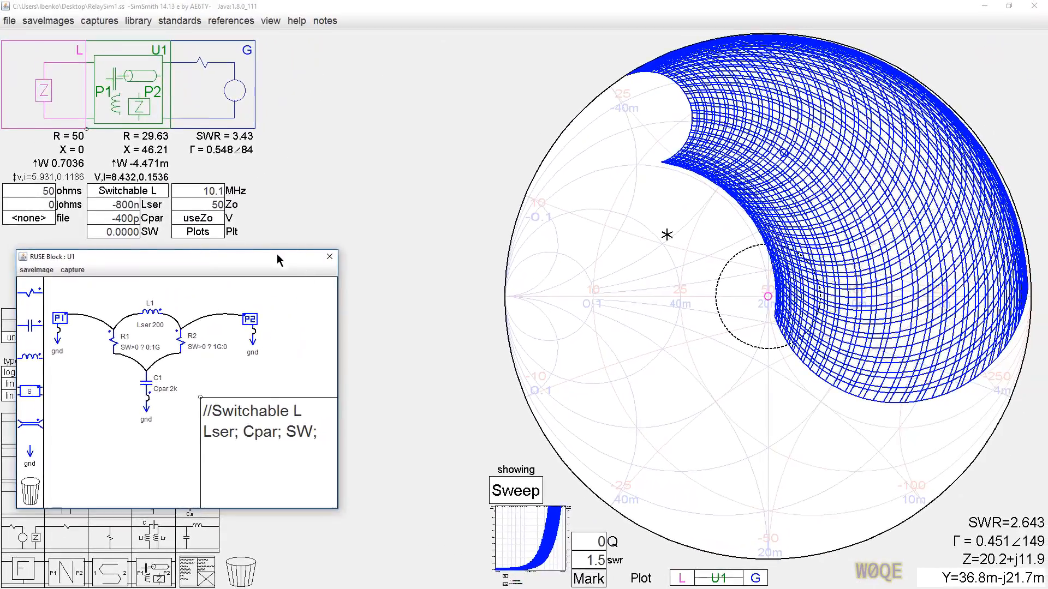
pyautogui.moveTo(282, 258); pyautogui.dragTo(570, 325)
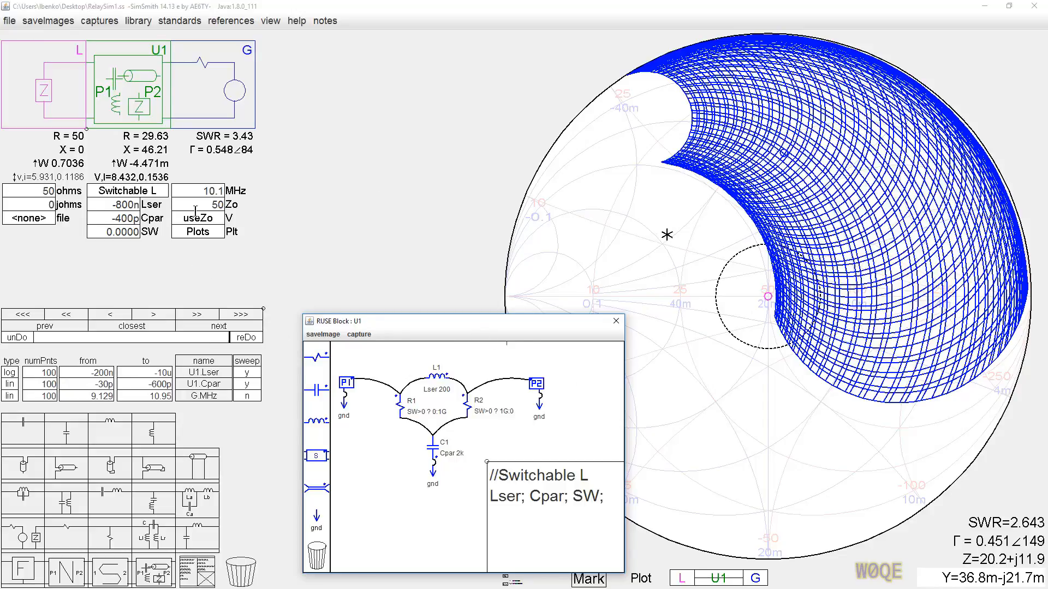
# Switch U1's SW parameter to 1 and back to 0 to compare the two swept areas on the Smith chart.
pyautogui.doubleClick(127, 233)
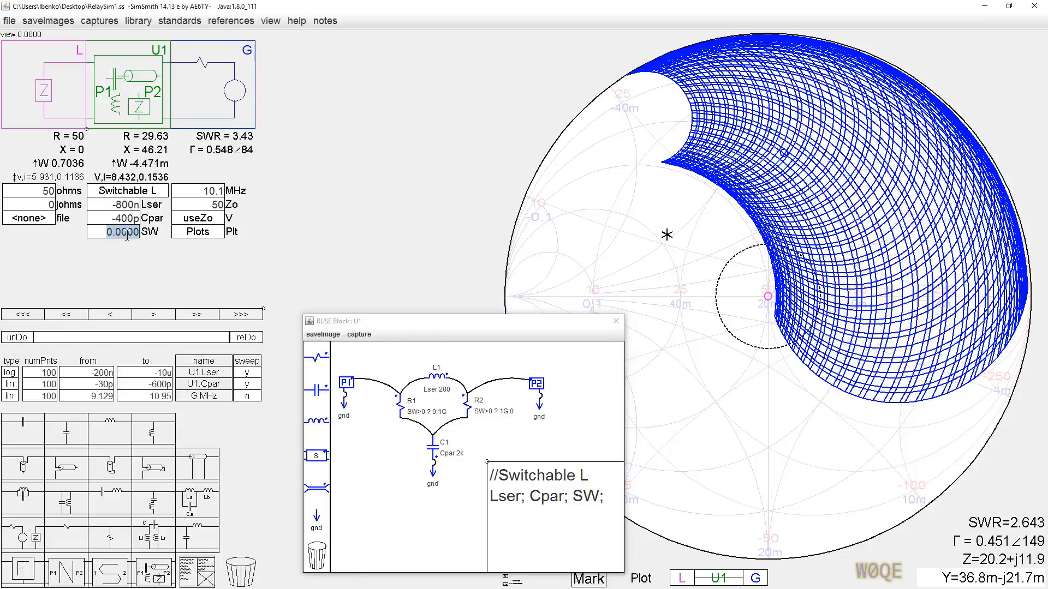
pyautogui.write('1')
pyautogui.press('Return')
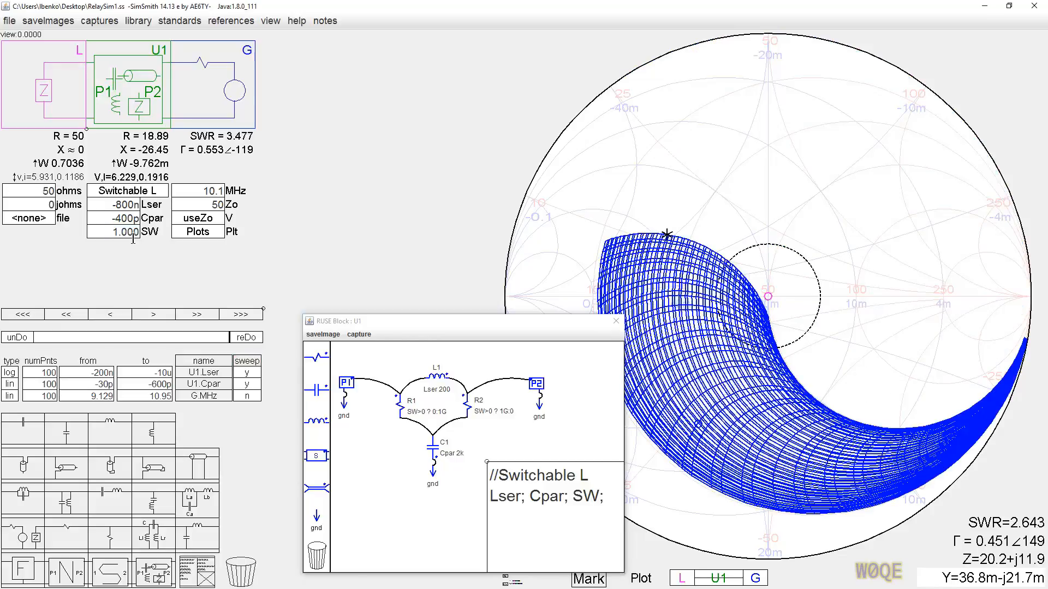
pyautogui.doubleClick(130, 236)
pyautogui.write('0')
pyautogui.press('Return')
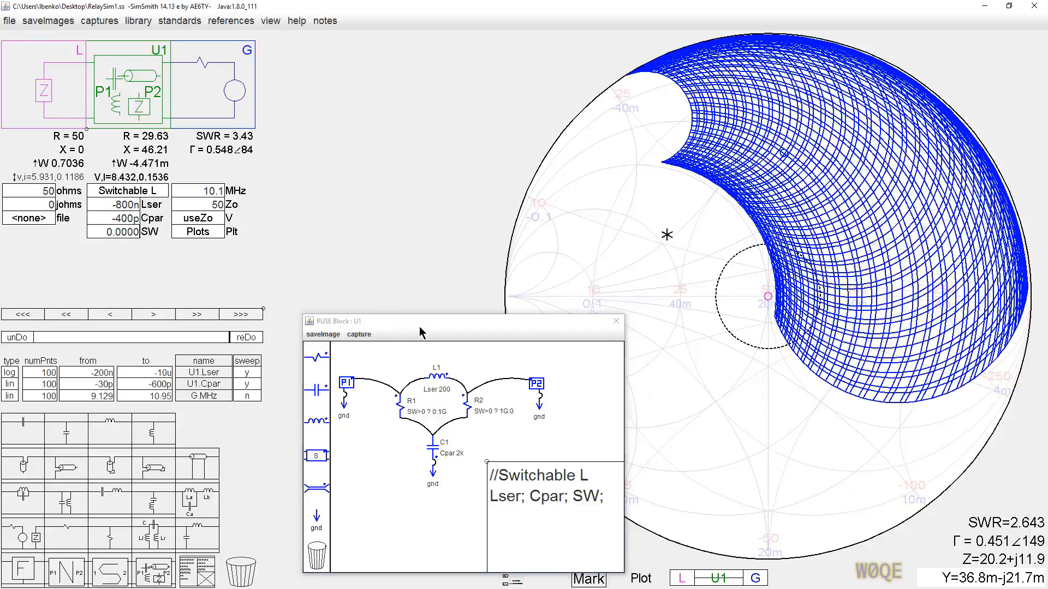
# Move U1's schematic window off the Smith chart and set U1's SW parameter to 1.
pyautogui.moveTo(418, 322); pyautogui.dragTo(301, 324)
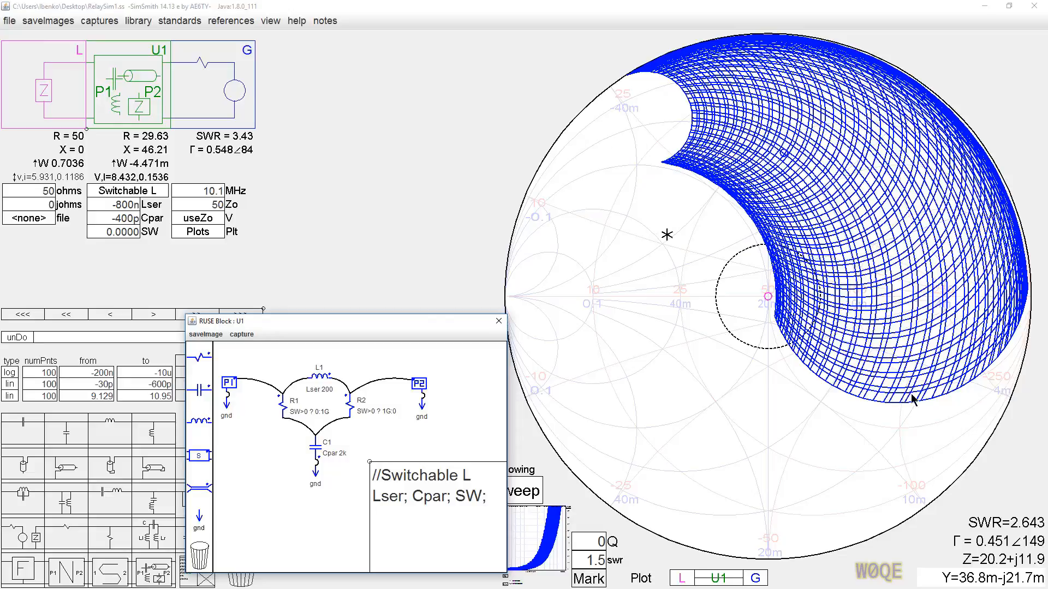
pyautogui.click(127, 232)
pyautogui.write('1')
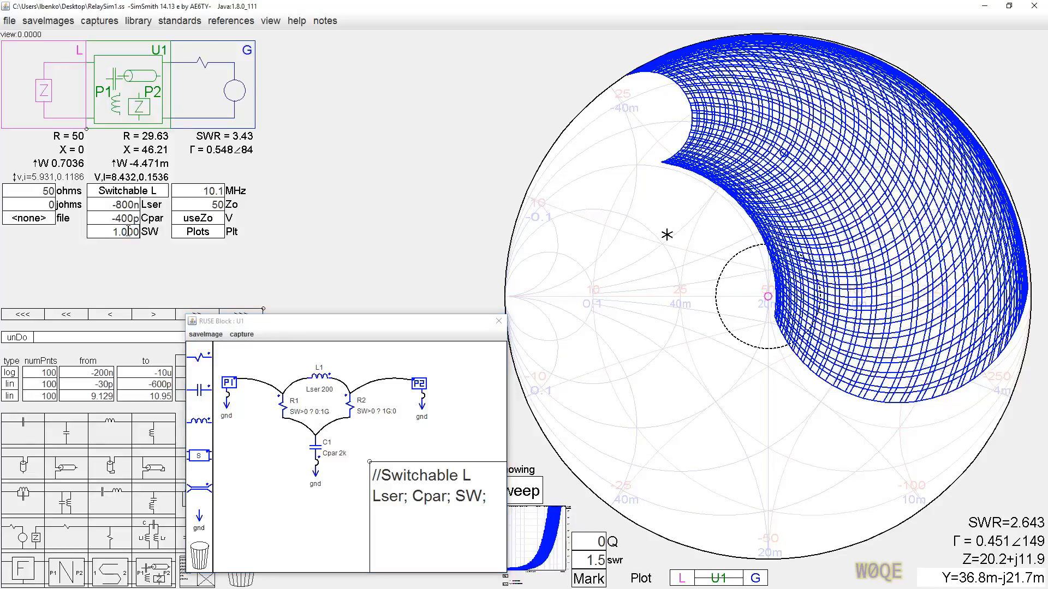
pyautogui.press('Return')
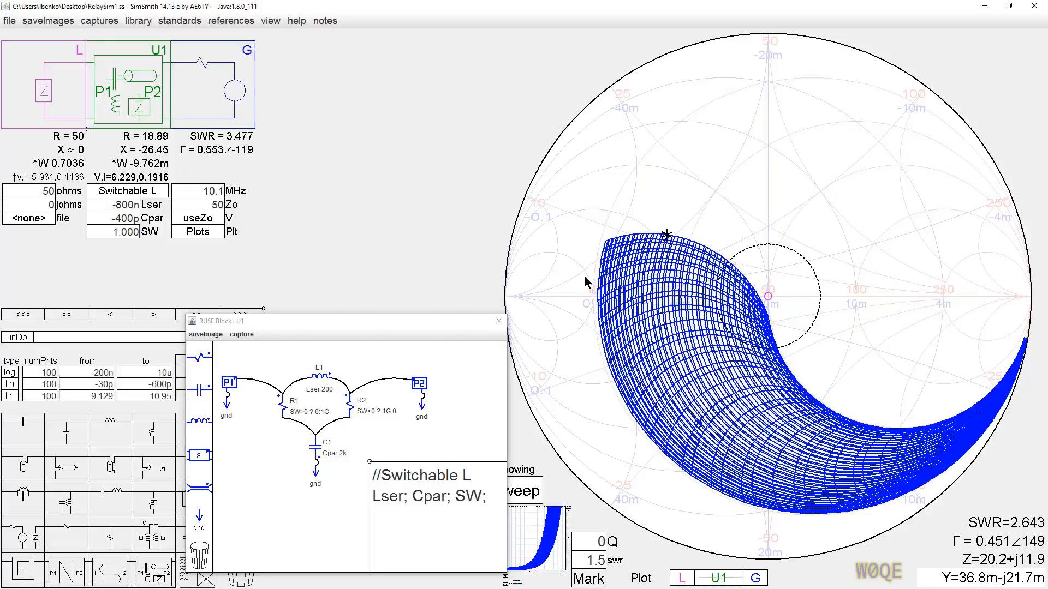
# Mark the swept area's lower-left boundary, close U1's schematic, and extend the U1.Cpar sweep end value to -2.072n.
pyautogui.click(614, 382)
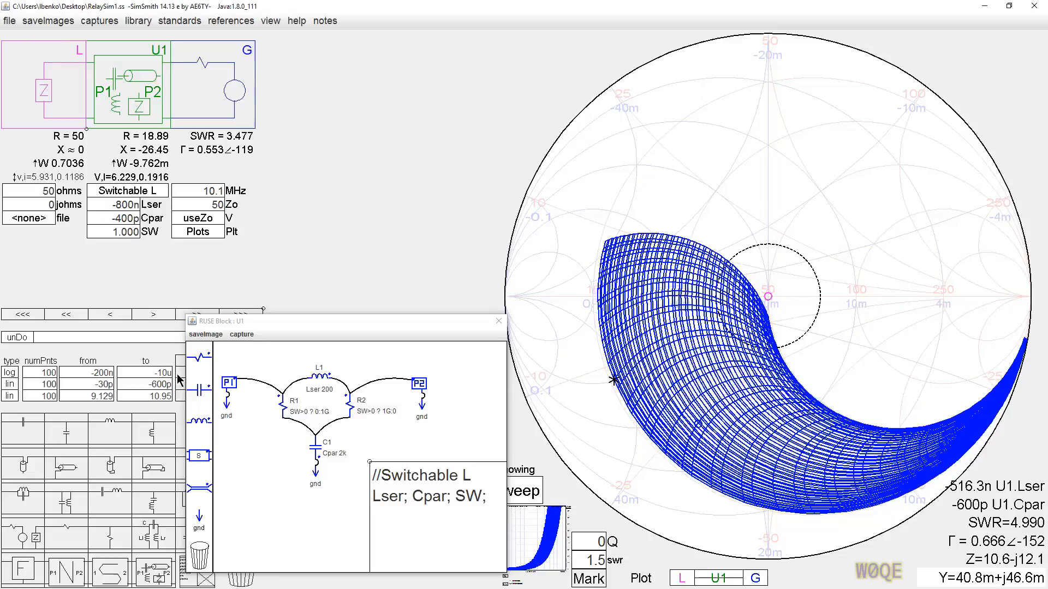
pyautogui.doubleClick(158, 384)
pyautogui.scroll(-8, 158, 384)
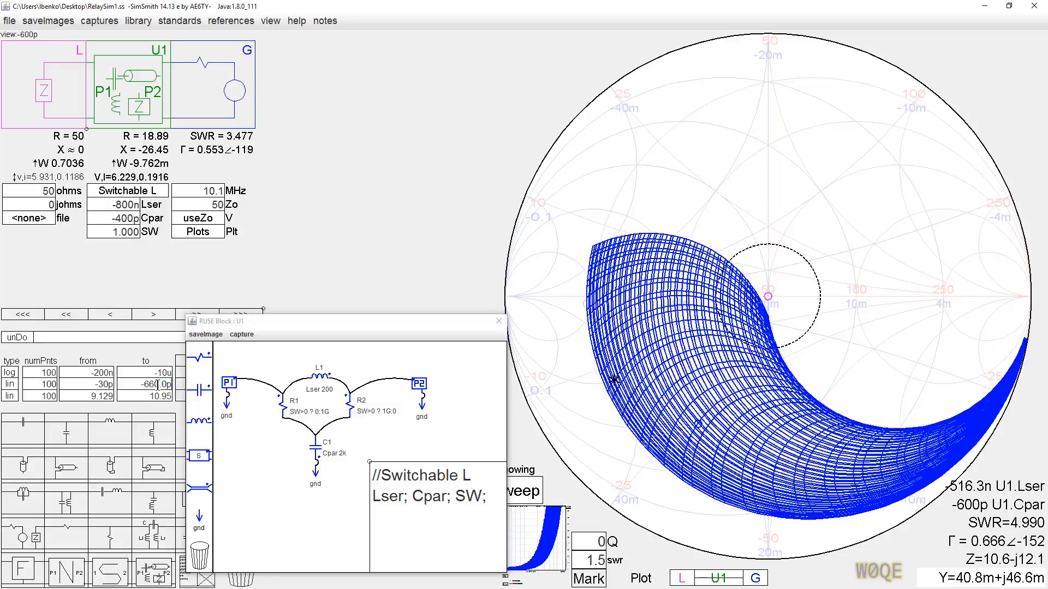
pyautogui.scroll(-6, 157, 384)
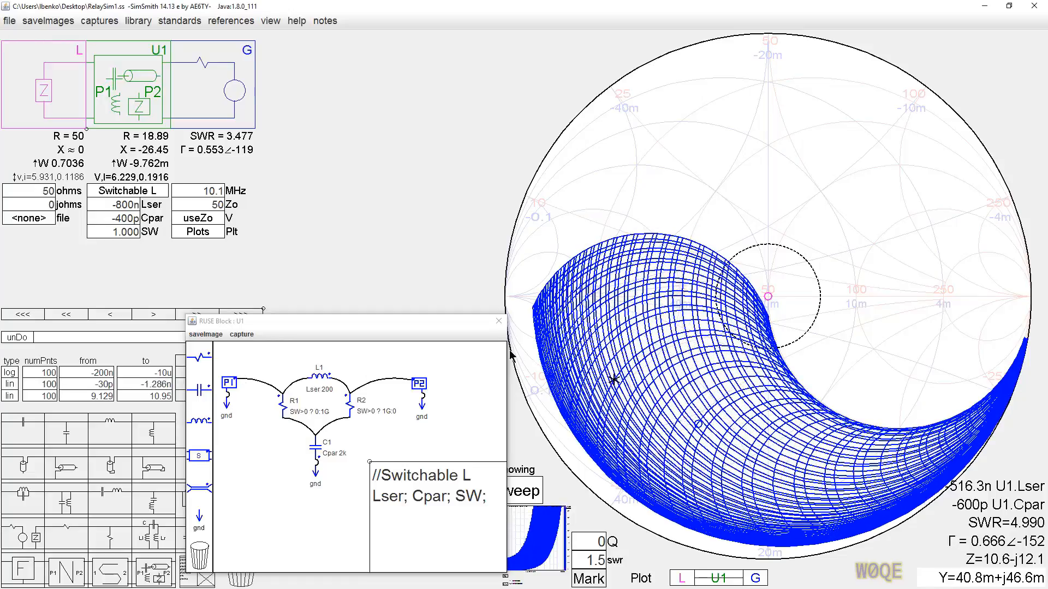
pyautogui.click(498, 321)
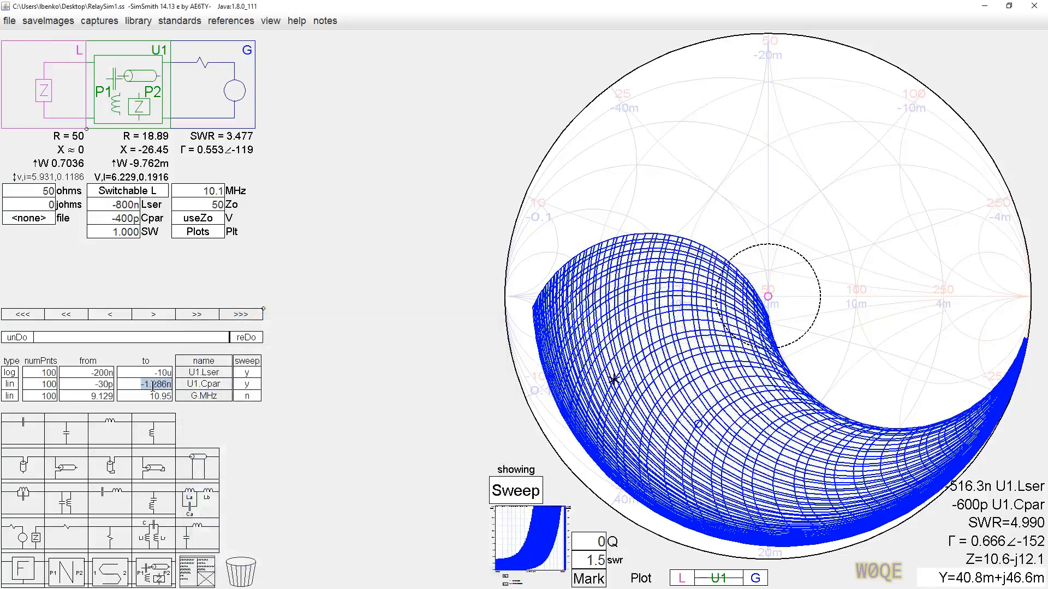
pyautogui.scroll(-4, 153, 386)
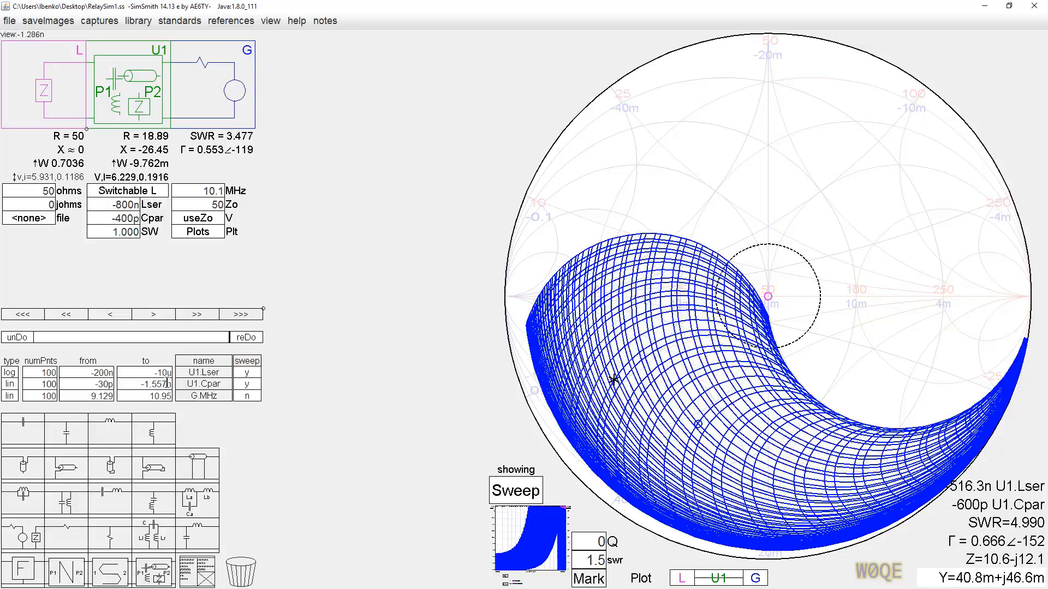
pyautogui.scroll(-2, 158, 384)
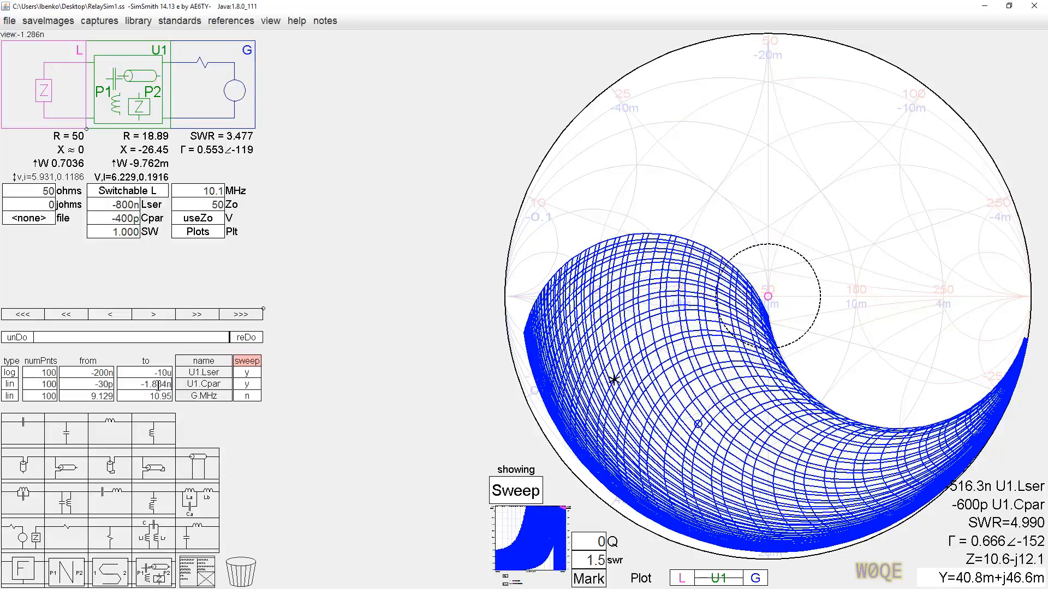
pyautogui.scroll(-3, 164, 386)
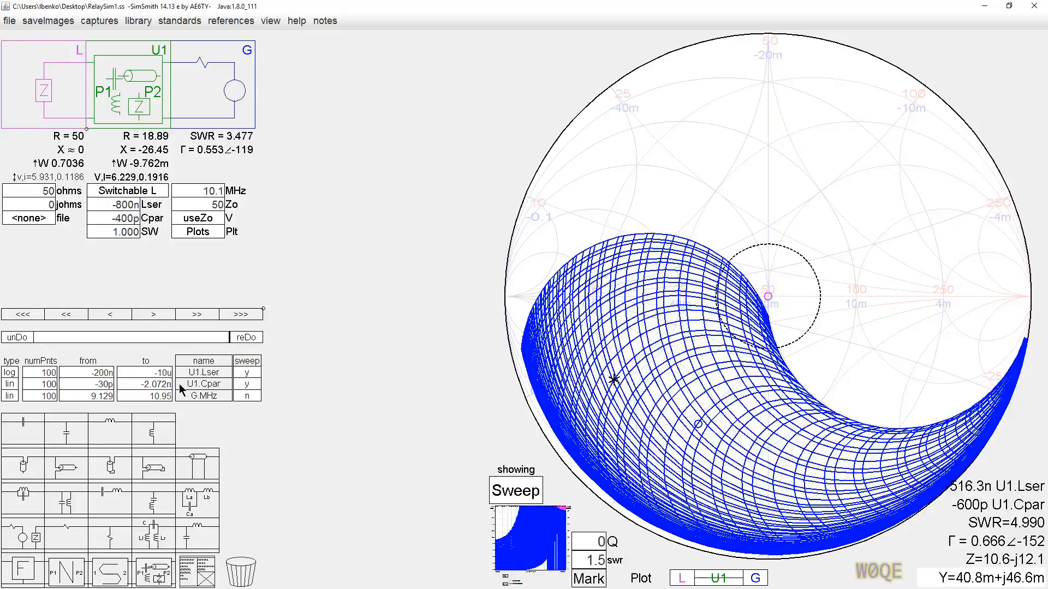
# Mark the swept area's upper boundary and change the U1.Lser sweep start value to -39.55n.
pyautogui.click(623, 237)
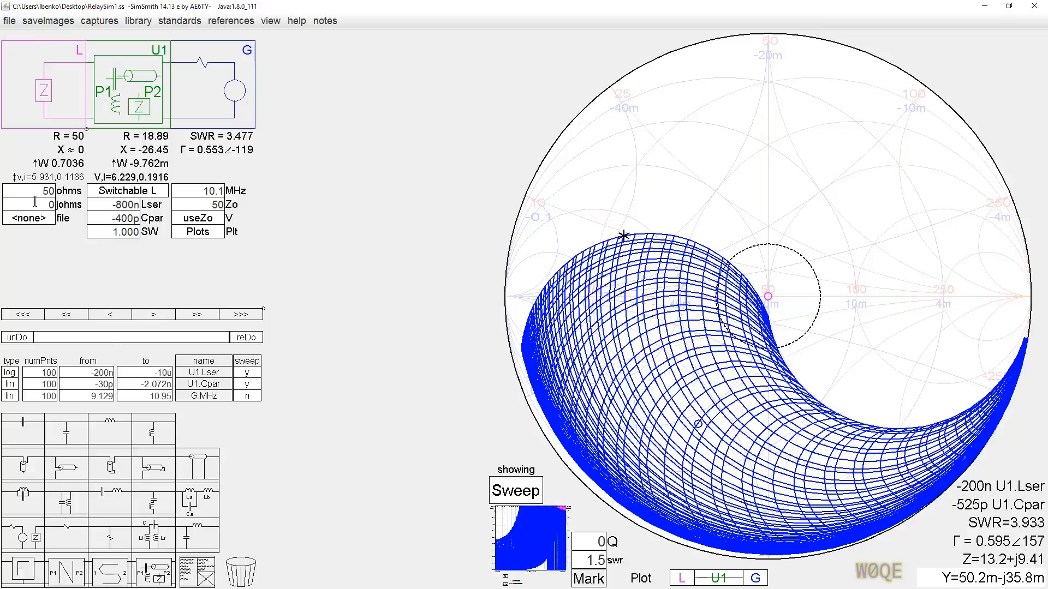
pyautogui.doubleClick(100, 374)
pyautogui.scroll(-8, 100, 374)
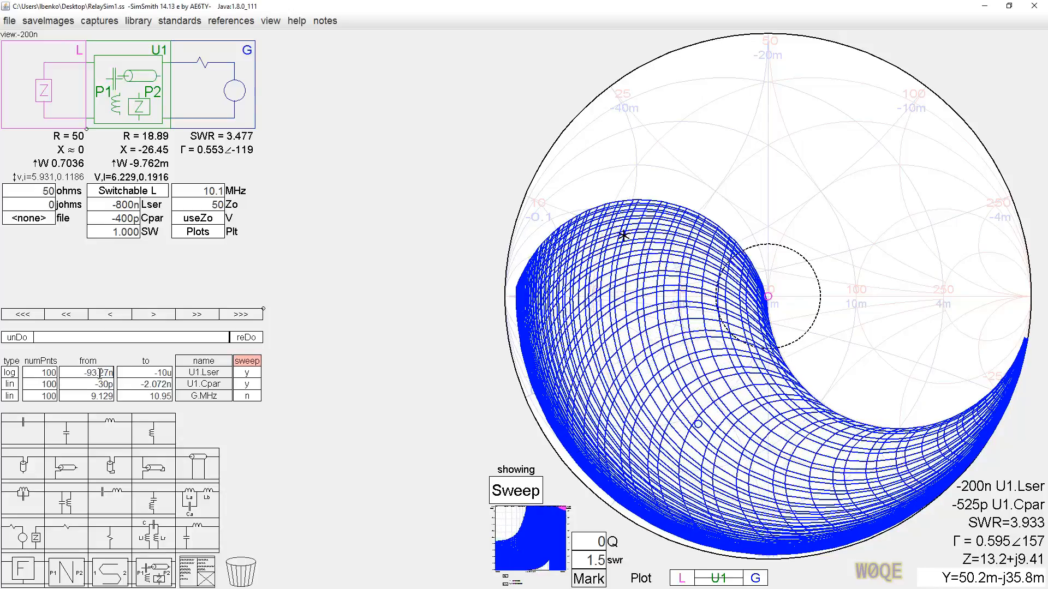
pyautogui.scroll(-4, 100, 373)
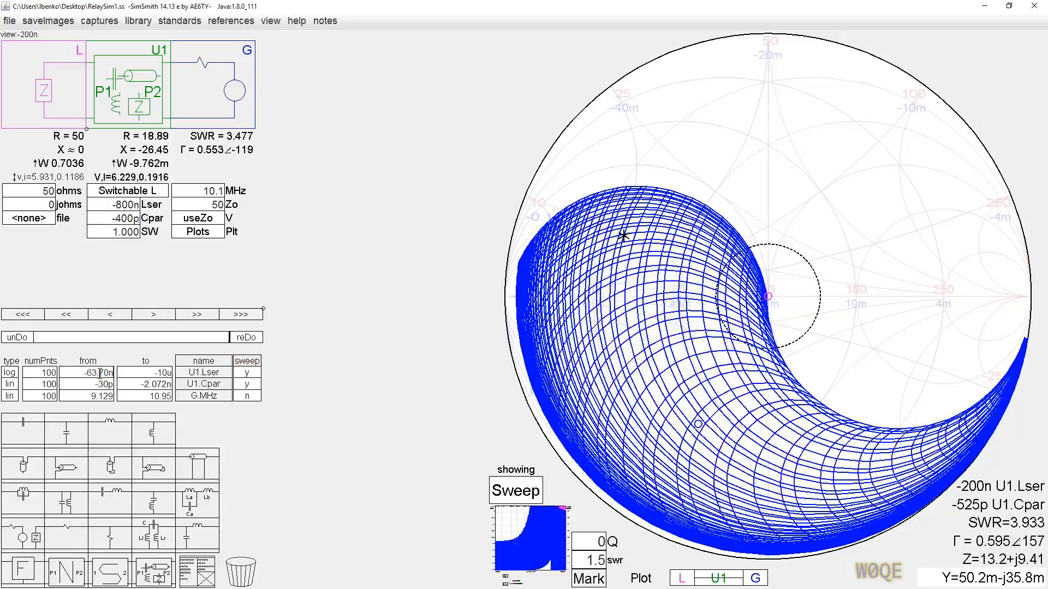
pyautogui.scroll(-4, 99, 374)
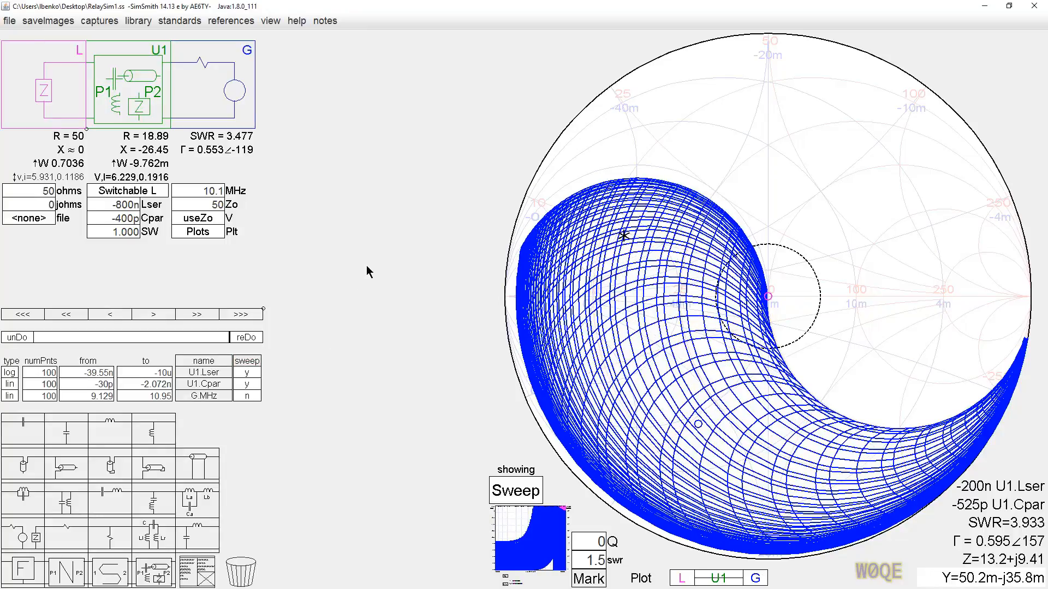
# Set U1's SW parameter to 0 to plot the other swept area.
pyautogui.click(125, 236)
pyautogui.write('0')
pyautogui.press('Return')
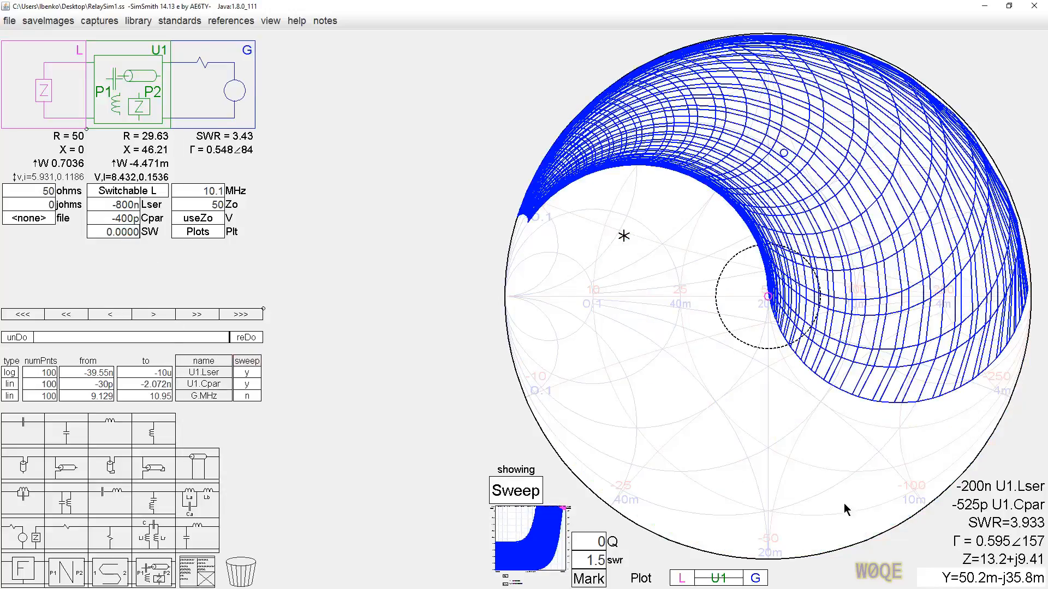
# Mark the swept area's lower boundary and change the U1.Cpar sweep start value to -8.695p.
pyautogui.click(931, 399)
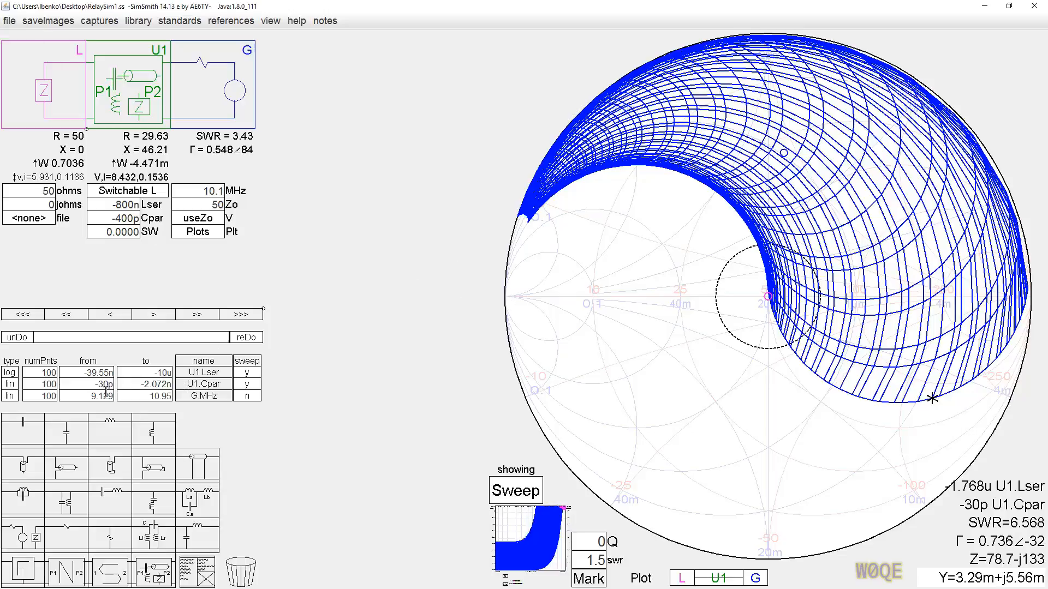
pyautogui.scroll(2, 104, 384)
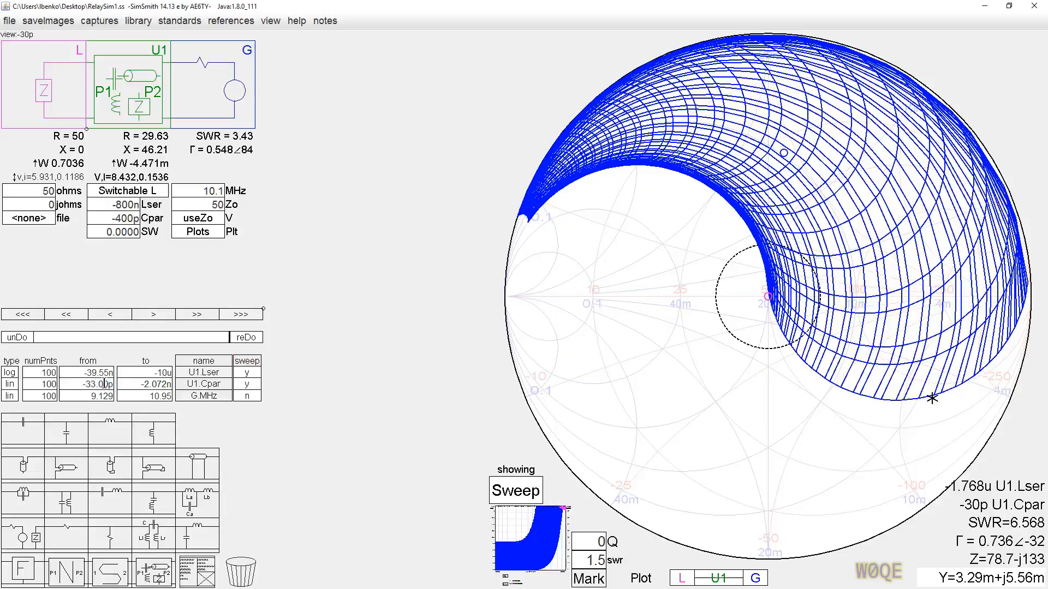
pyautogui.scroll(8, 105, 384)
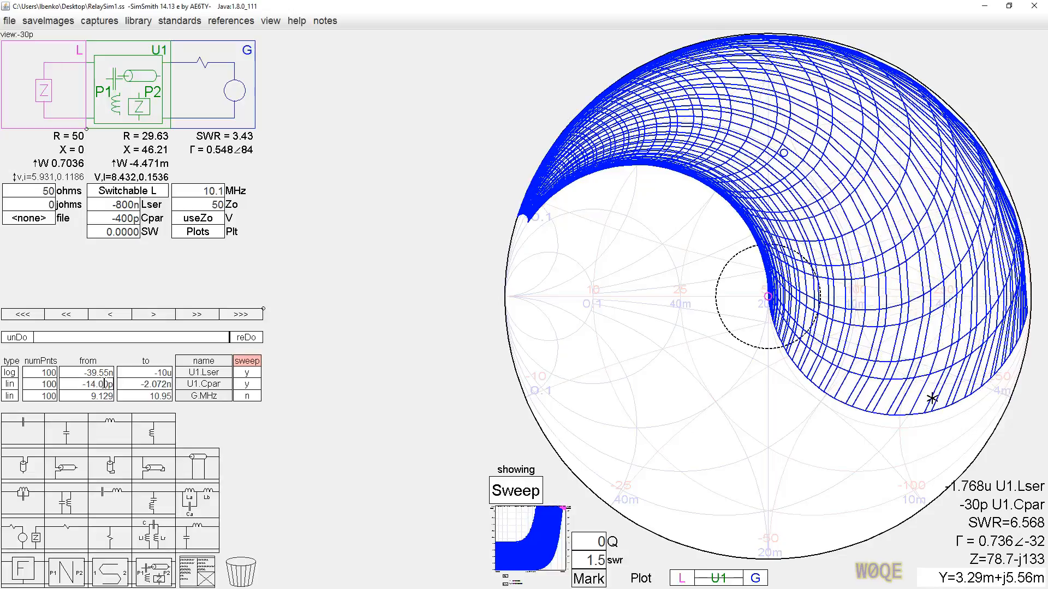
pyautogui.scroll(2, 104, 384)
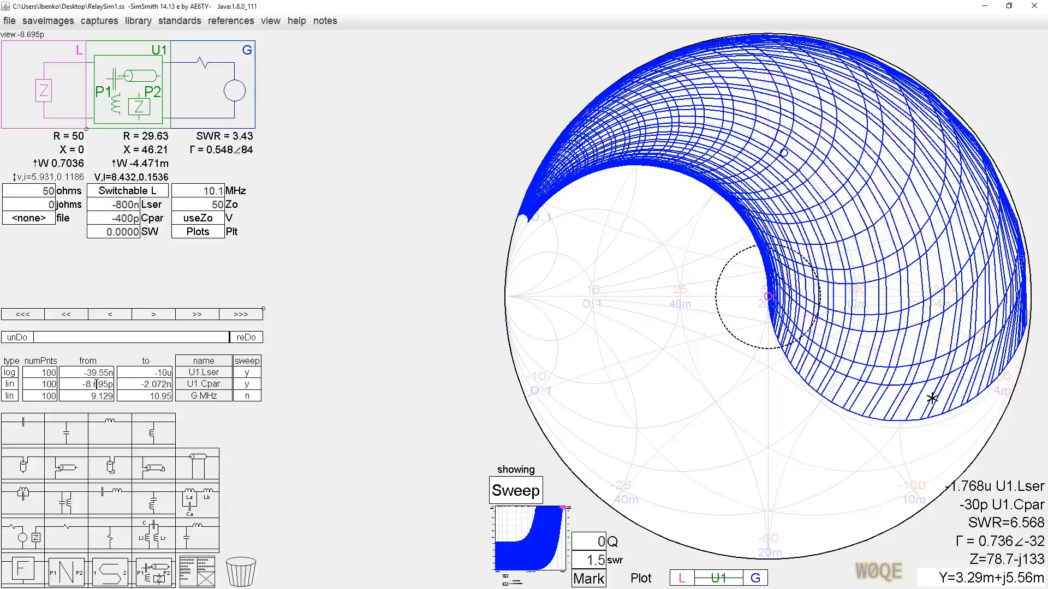
# Set U1's SW parameter back to 1 and mark the upper boundary of the resulting swept area.
pyautogui.click(121, 233)
pyautogui.write('1')
pyautogui.press('Return')
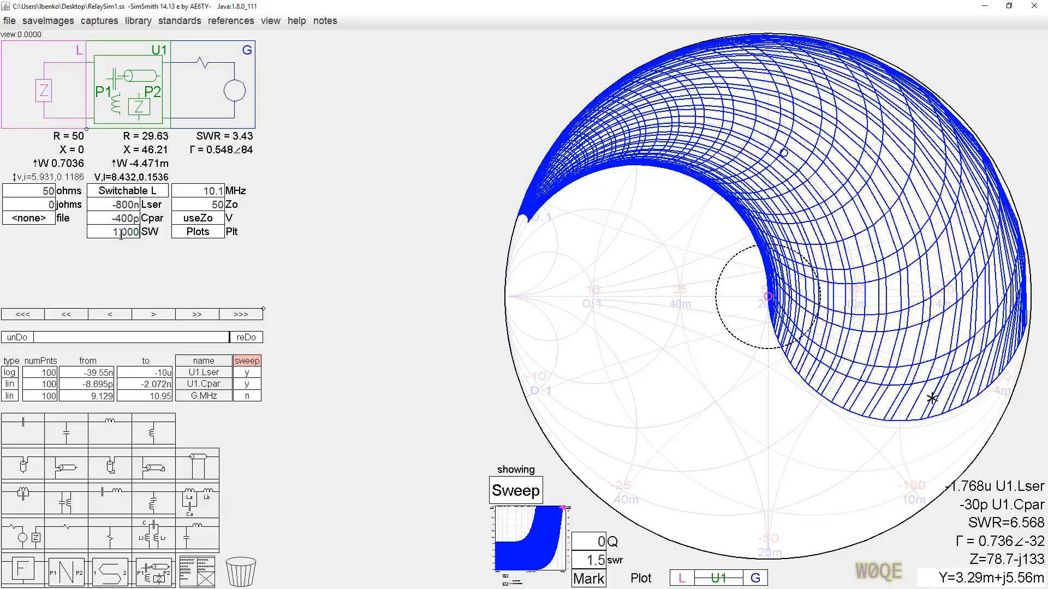
pyautogui.click(636, 181)
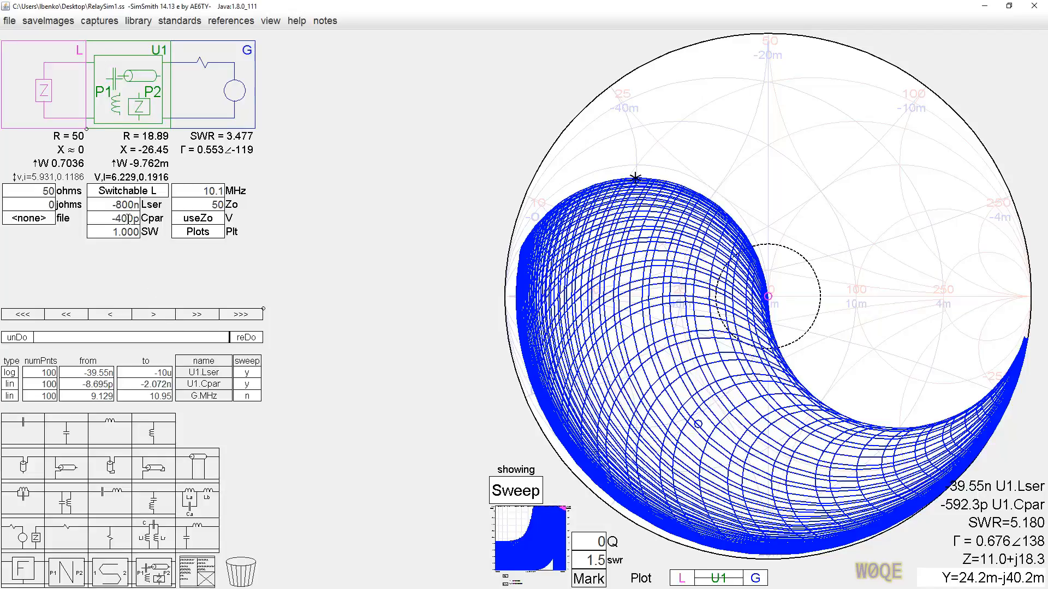
# Adjust the U1.Lser sweep end value to -6.209u to trim the swept area's far tip.
pyautogui.click(162, 372)
pyautogui.scroll(1, 165, 373)
pyautogui.scroll(-2, 165, 373)
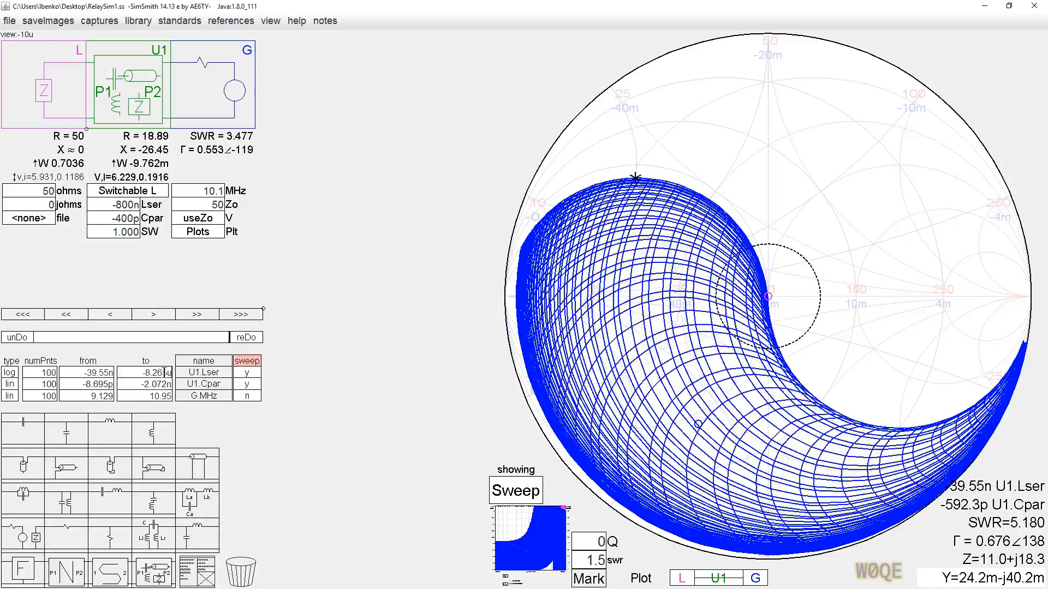
pyautogui.scroll(3, 164, 373)
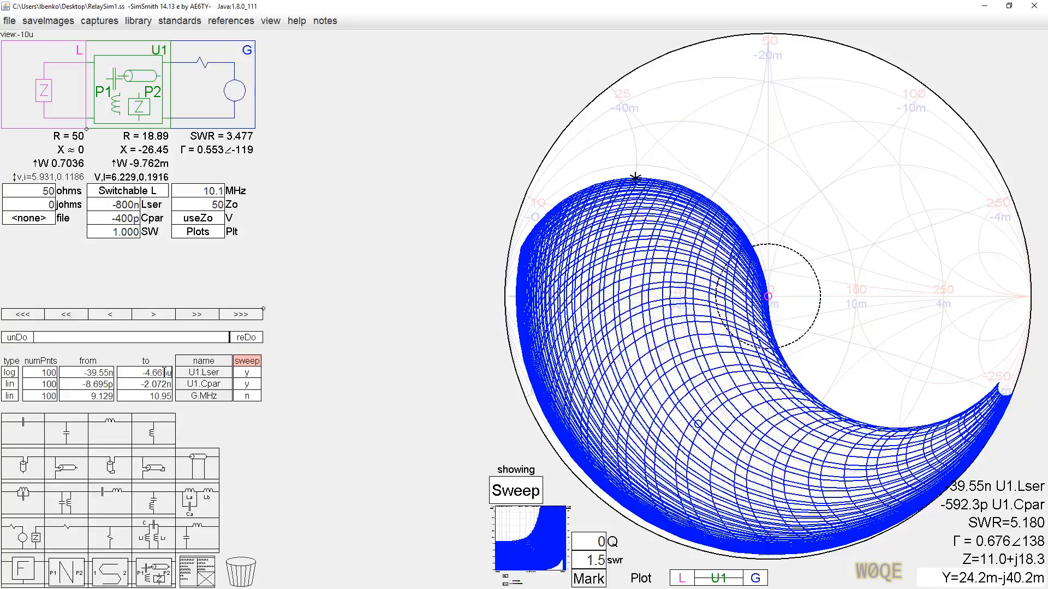
pyautogui.scroll(-1, 164, 373)
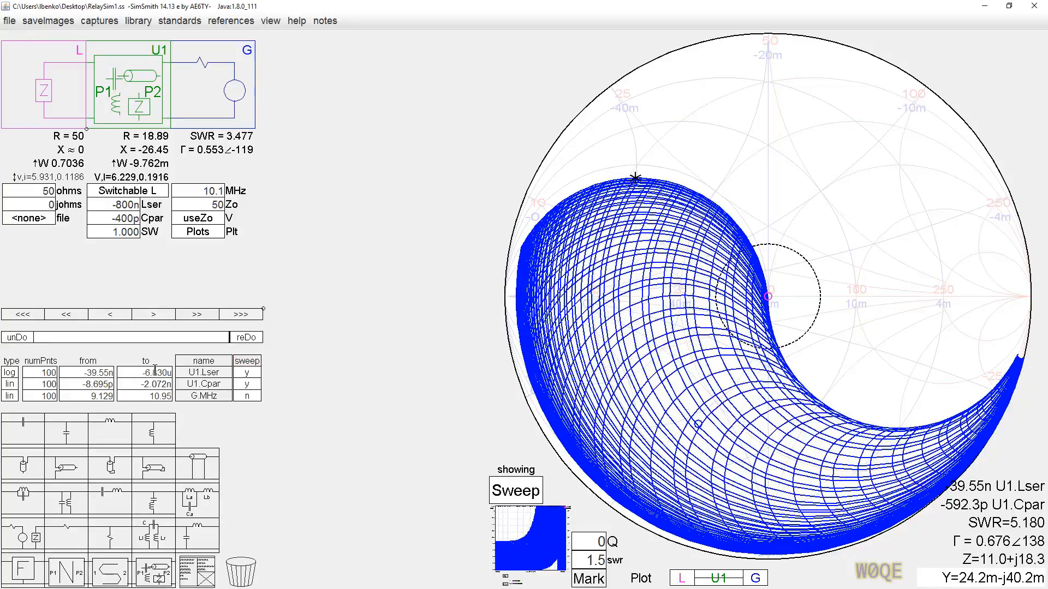
pyautogui.scroll(-1, 155, 373)
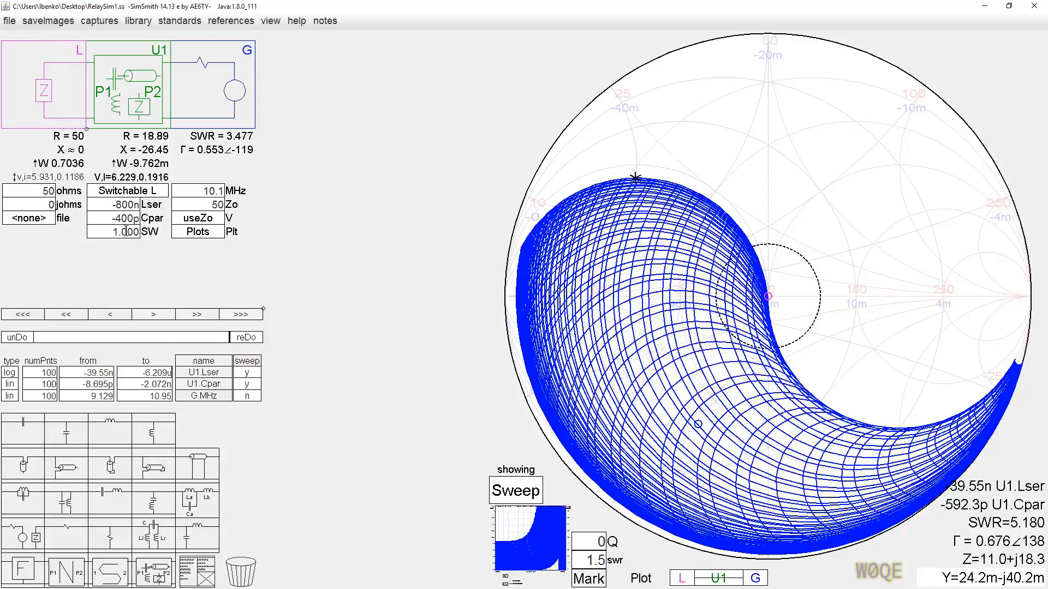
# Set U1's SW parameter to 0 and change the U1.Lser sweep end value to -8.264u.
pyautogui.scroll(-1, 129, 234)
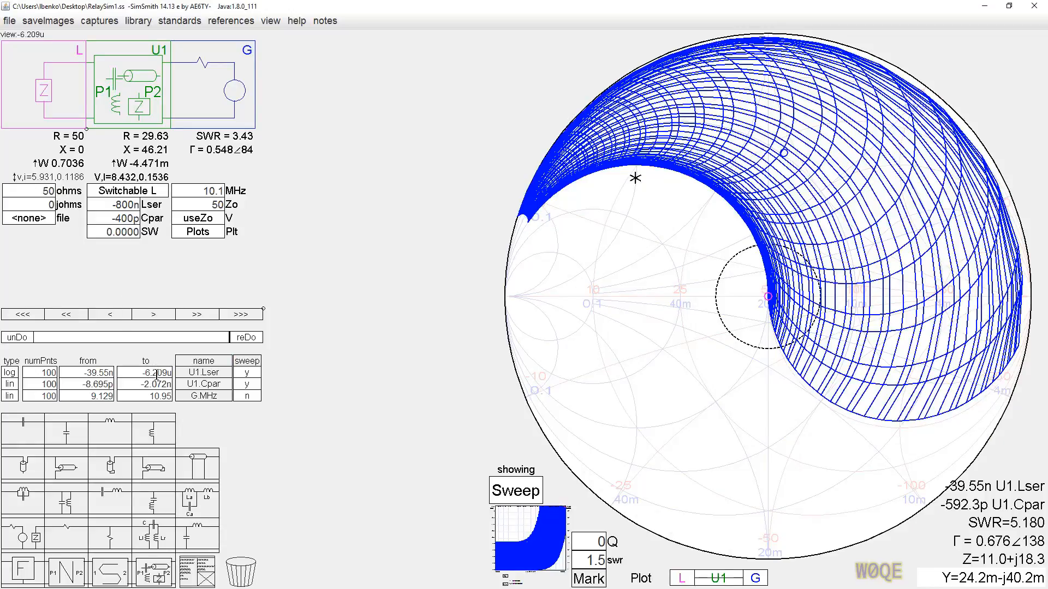
pyautogui.scroll(-2, 157, 374)
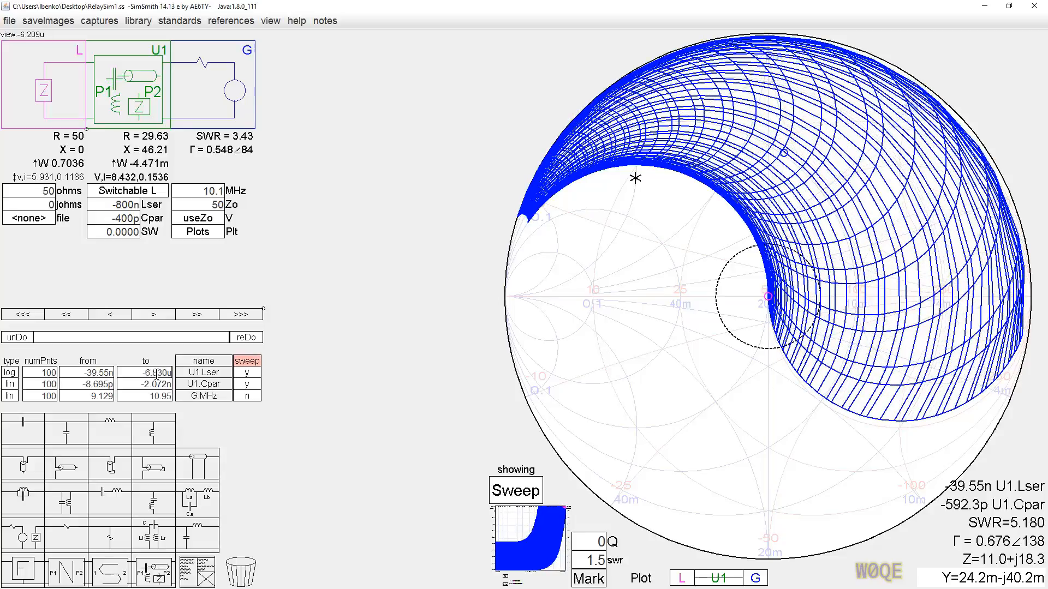
pyautogui.scroll(-4, 157, 374)
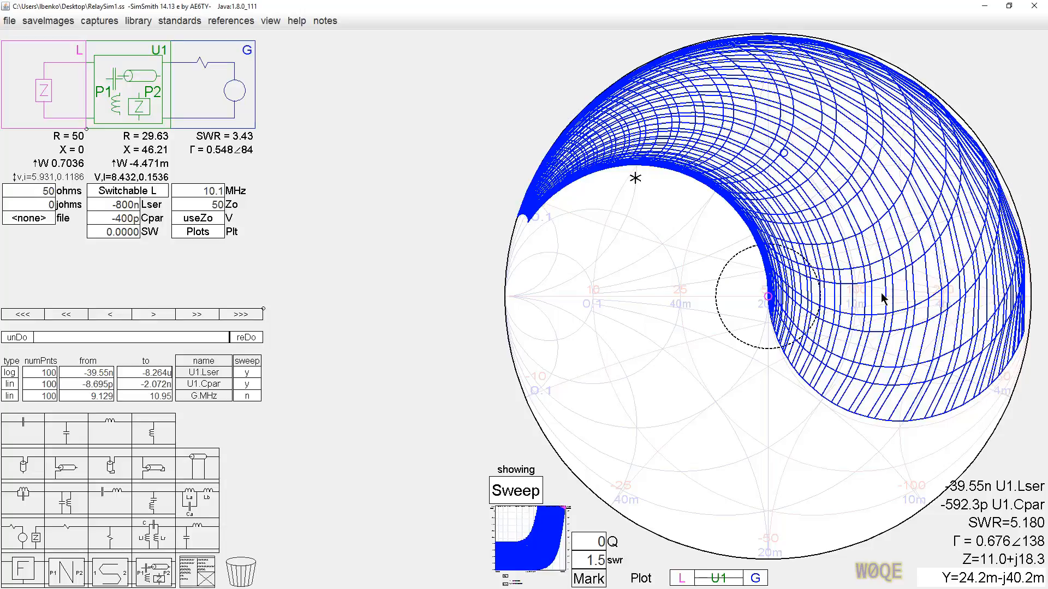
# Switch U1's SW parameter repeatedly between 1 and 0 to compare both swept areas, leaving it at 2.
pyautogui.click(125, 232)
pyautogui.doubleClick(125, 233)
pyautogui.write('1')
pyautogui.press('Return')
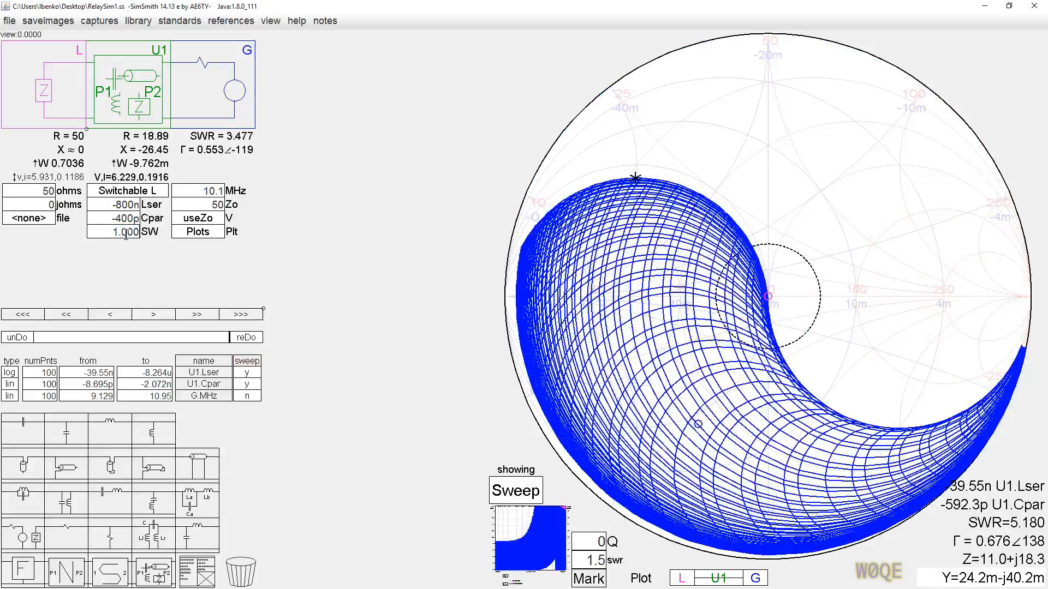
pyautogui.scroll(-1, 127, 235)
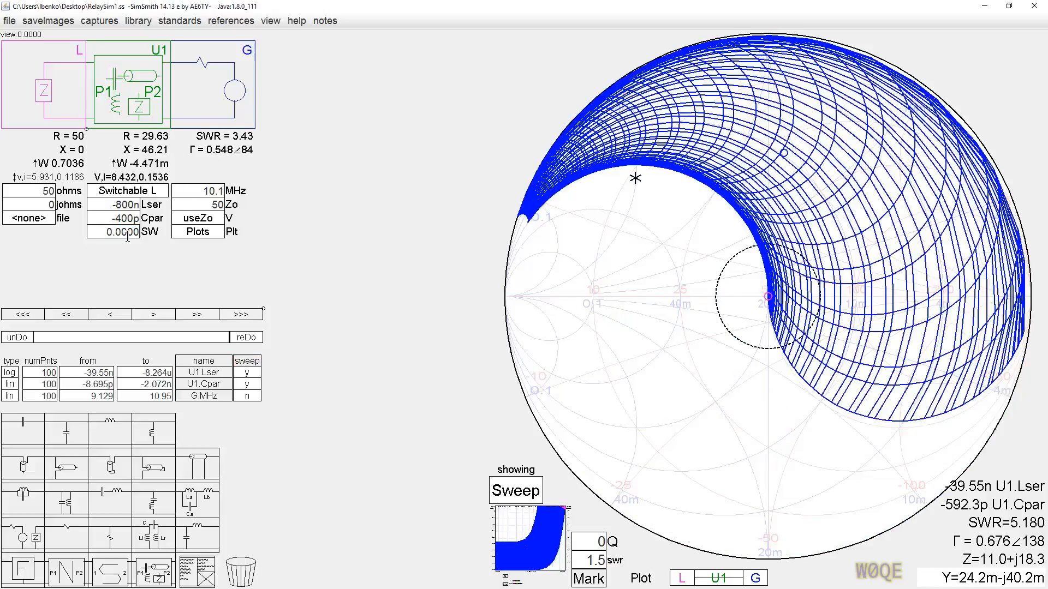
pyautogui.scroll(1, 127, 234)
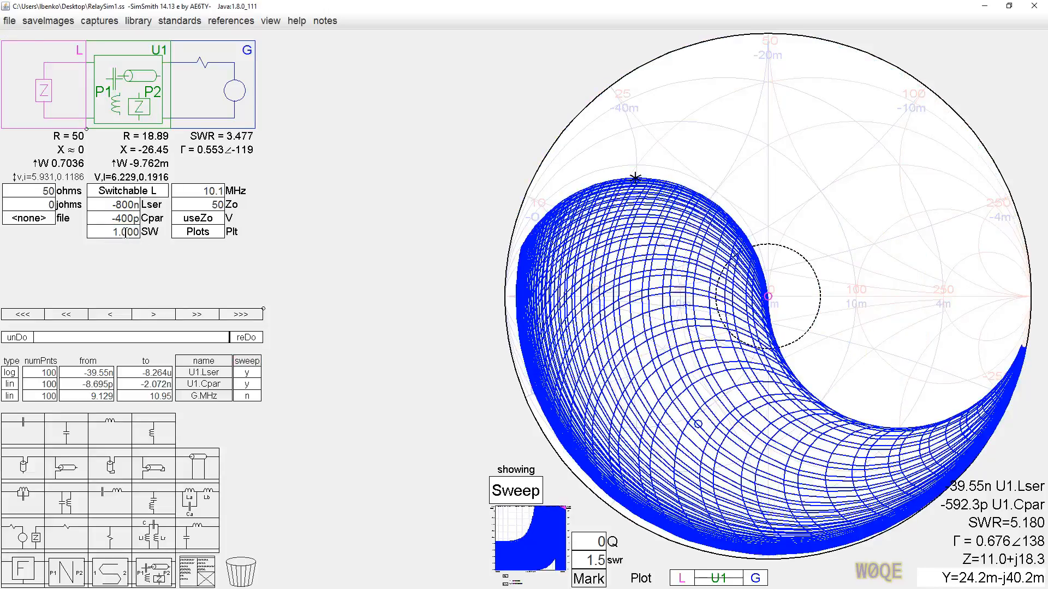
pyautogui.scroll(-1, 129, 232)
pyautogui.scroll(1, 129, 232)
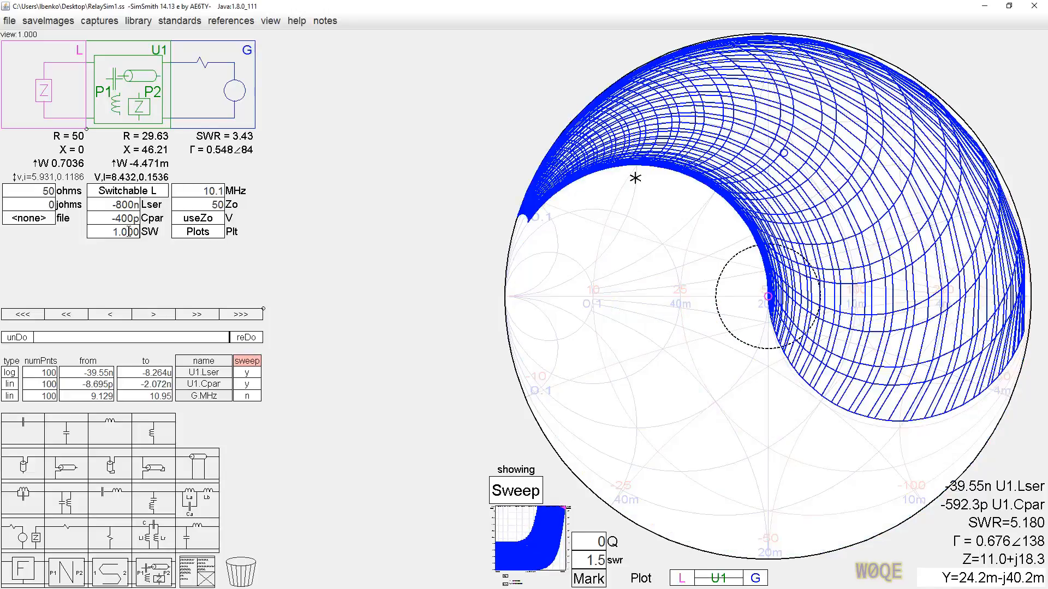
pyautogui.scroll(1, 129, 231)
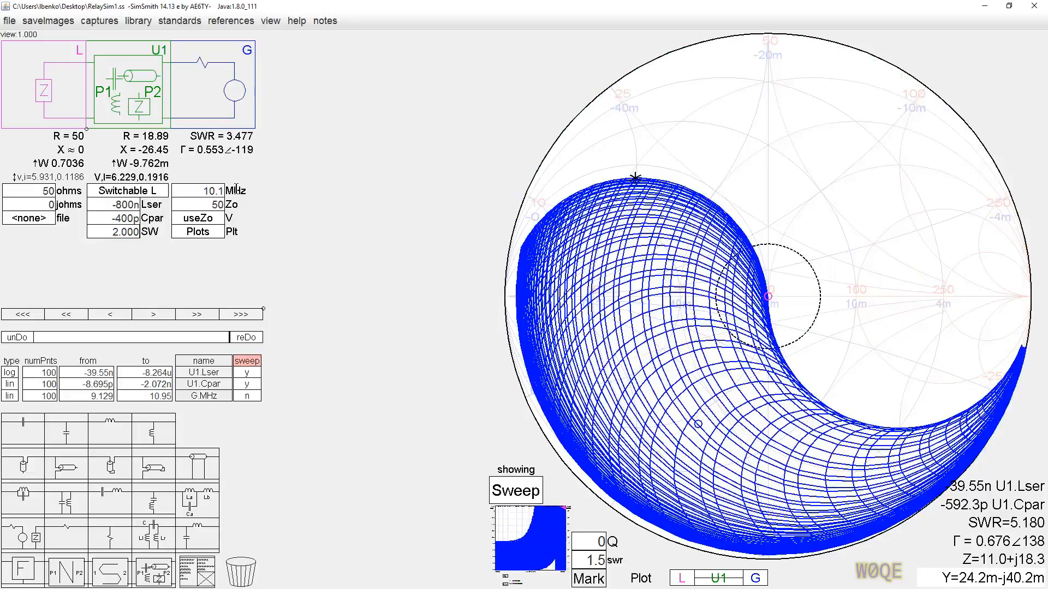
# Open the circuit of U1's Switchable L block and move its window clear of the sweep table.
pyautogui.click(131, 192)
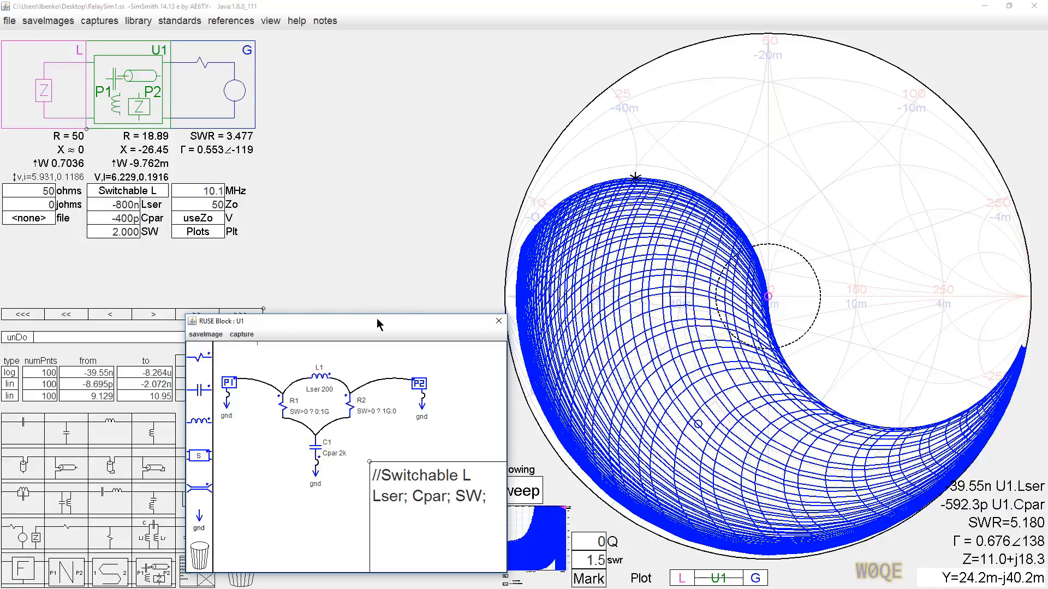
pyautogui.moveTo(380, 324); pyautogui.dragTo(478, 325)
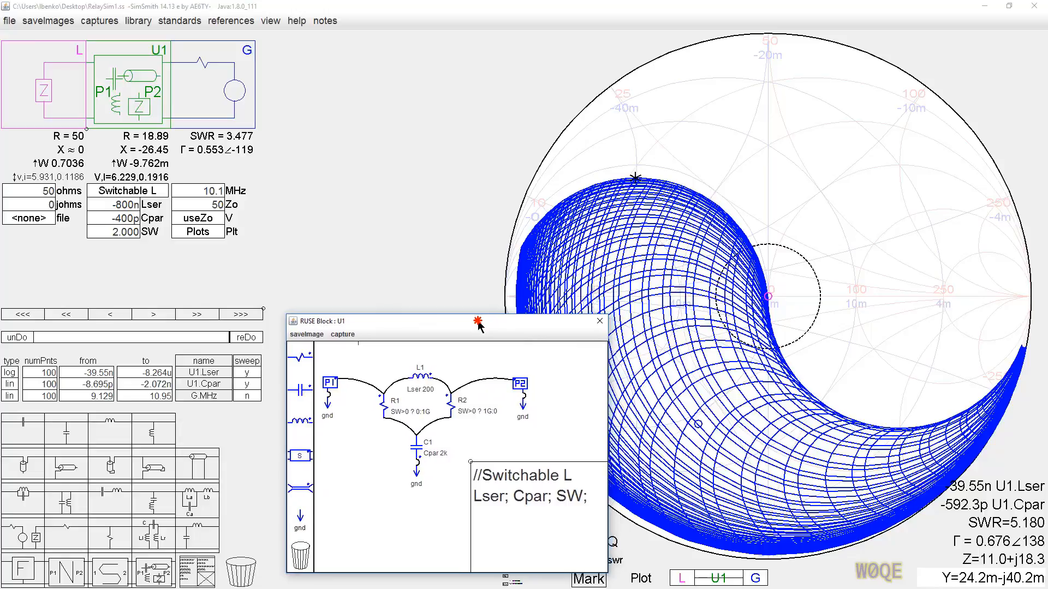